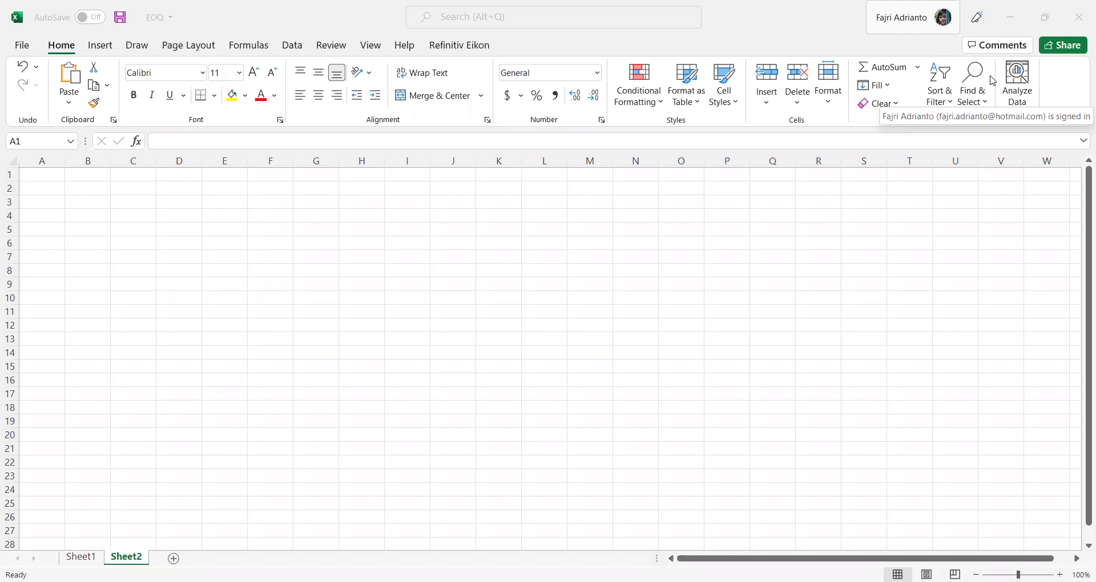
Step: Enter the heading EOQ in cell A1 of Sheet2
click(48, 177)
text(EOQ)
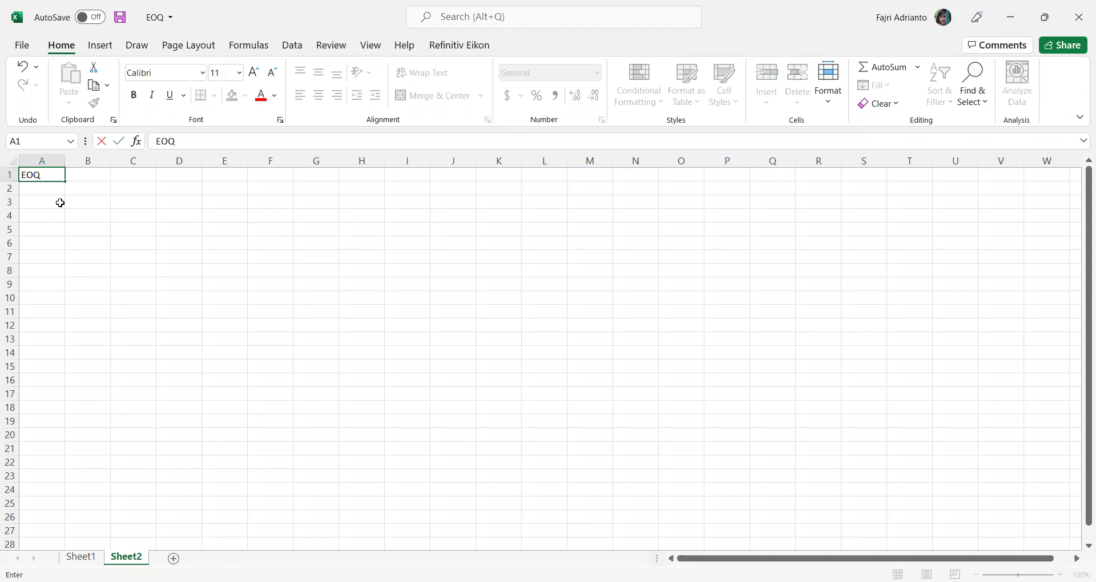
click(60, 202)
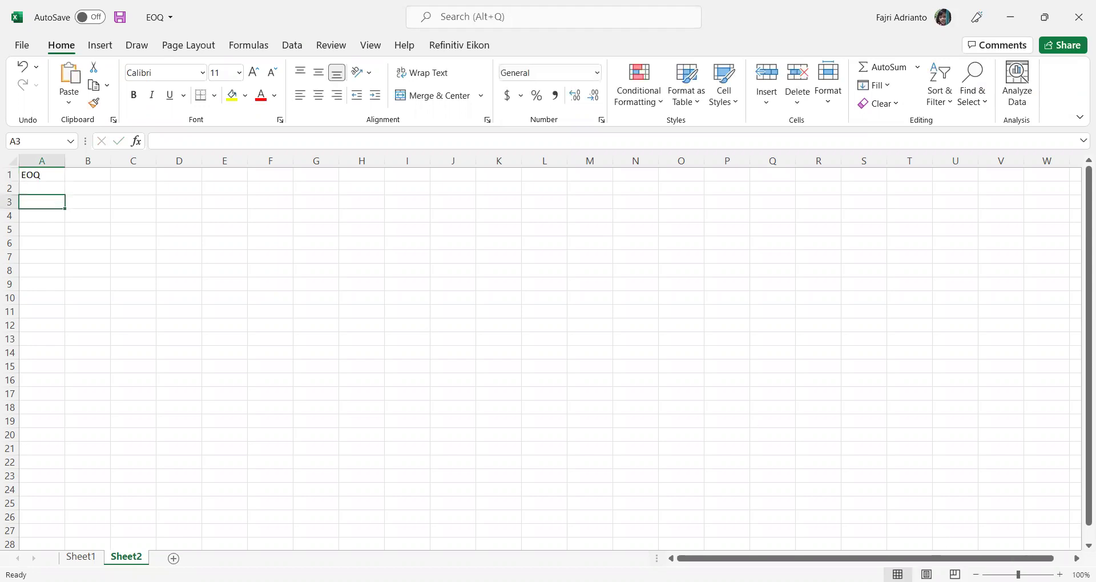
Step: Enter the label Carrying Cost in cell A2
click(1060, 575)
click(1059, 575)
click(1060, 574)
click(1060, 575)
click(1060, 575)
click(1060, 574)
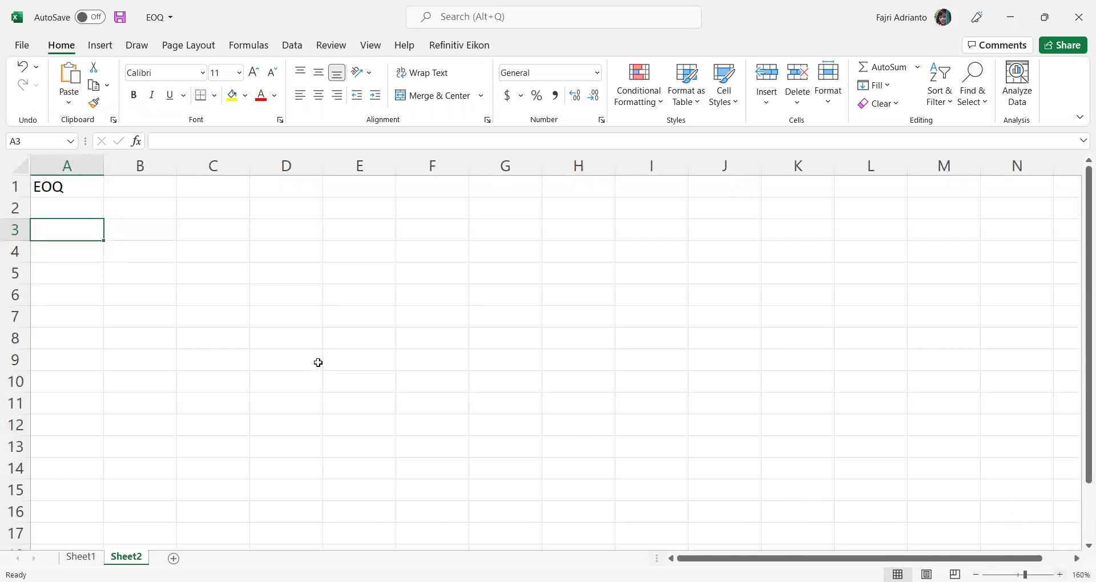
click(81, 207)
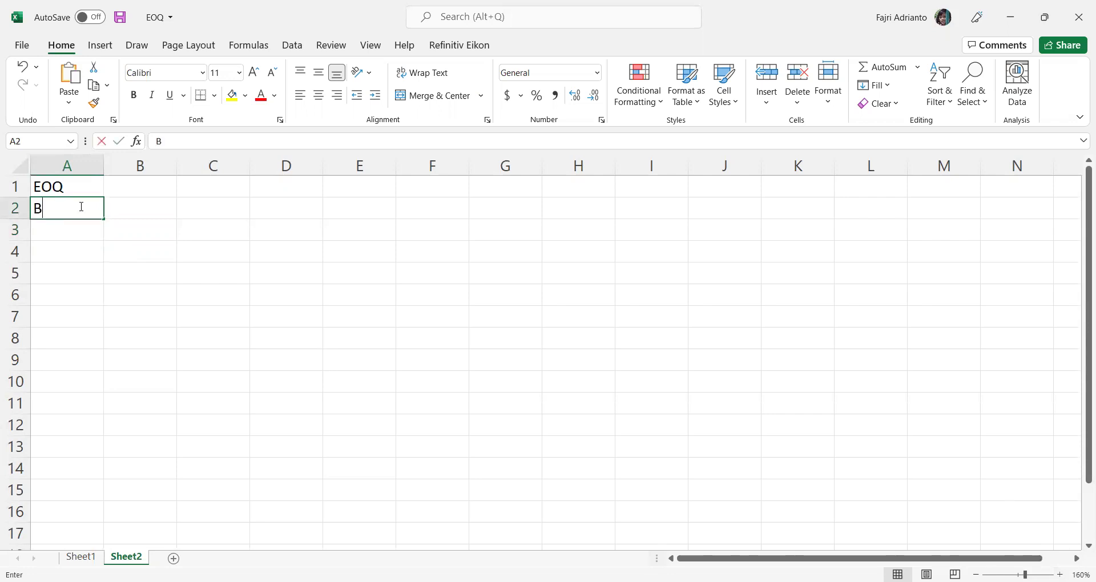
text(B)
key(BackSpace)
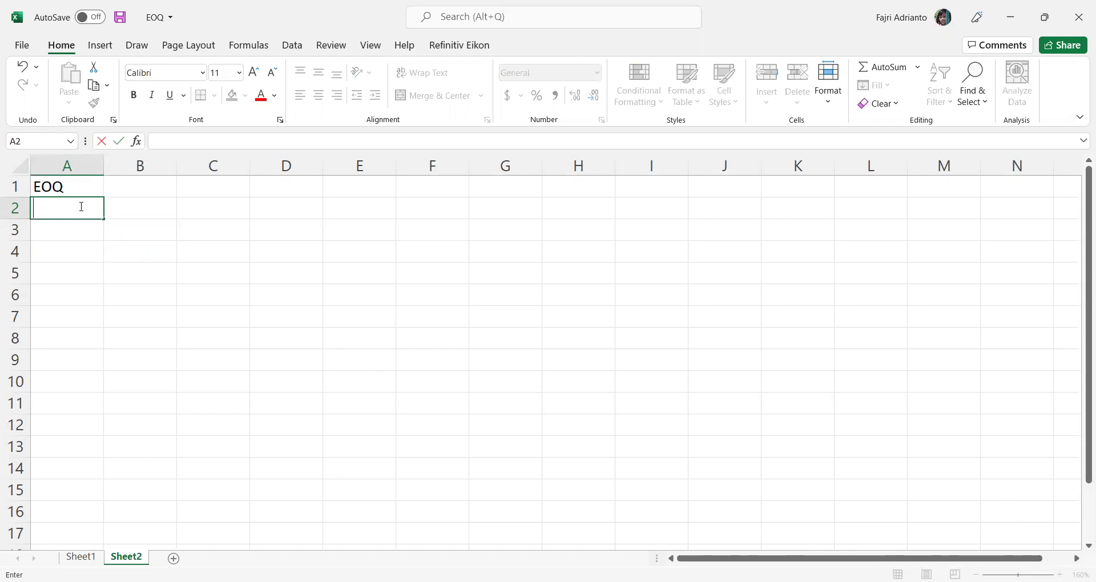
text(Carrying Cost)
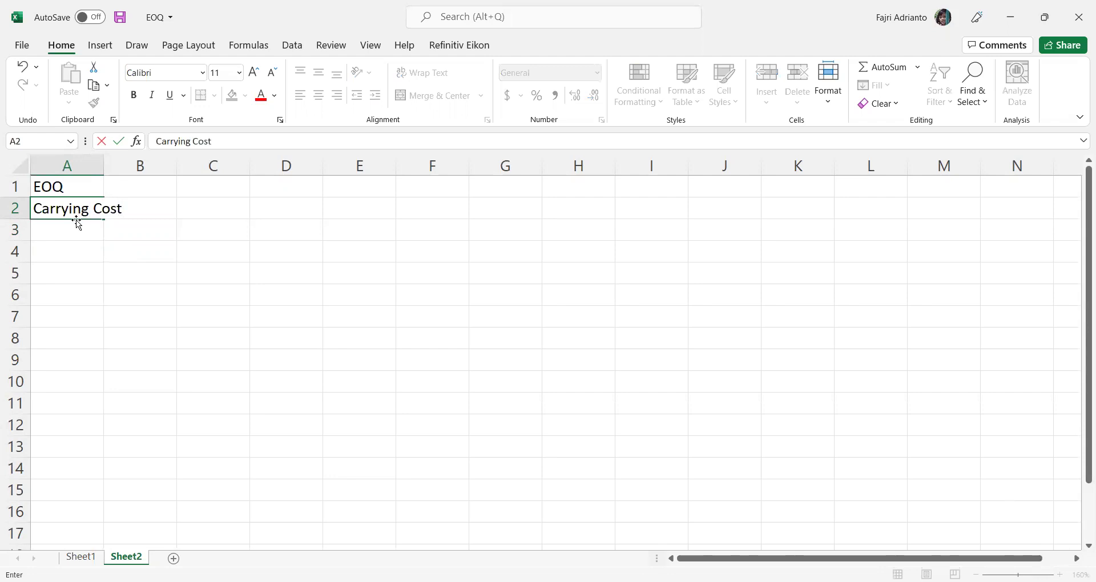
Step: Enter the label Restocking Cost in cell A3 and widen column A to fit its text
click(67, 238)
text(R)
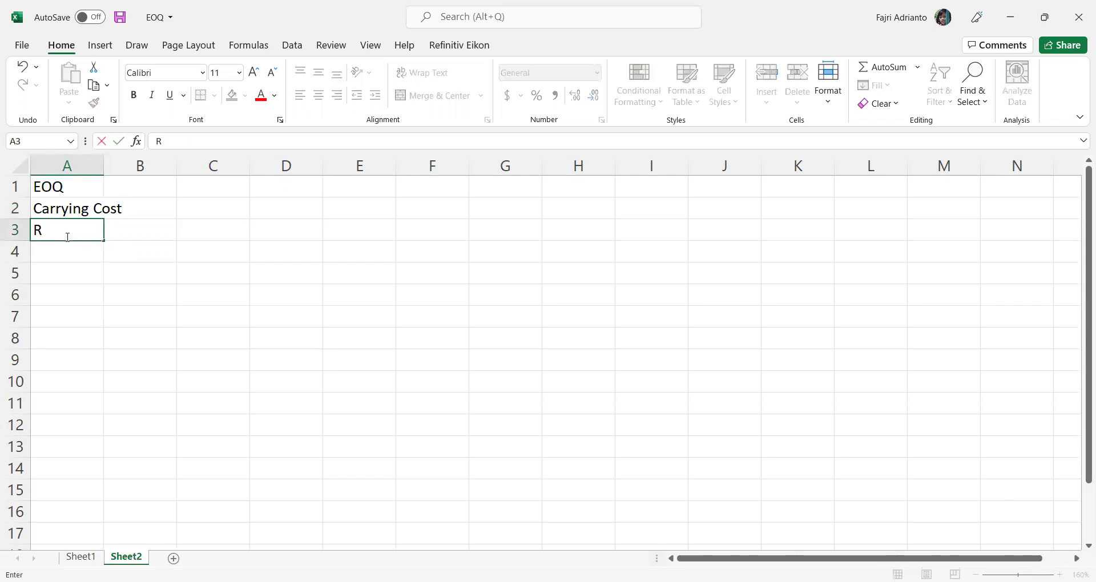
text(estocking Cost)
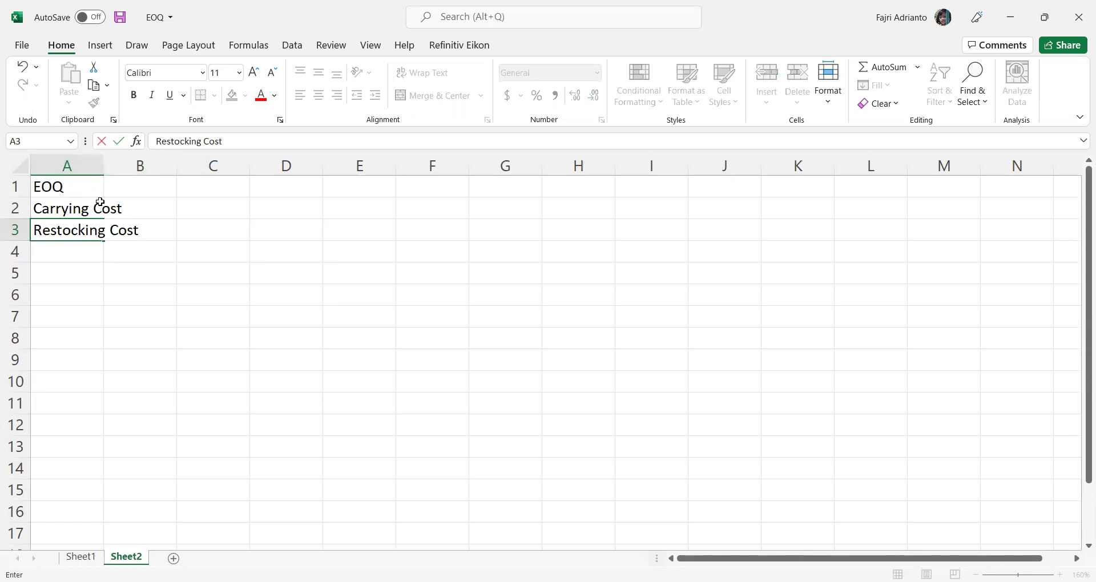
click(101, 170)
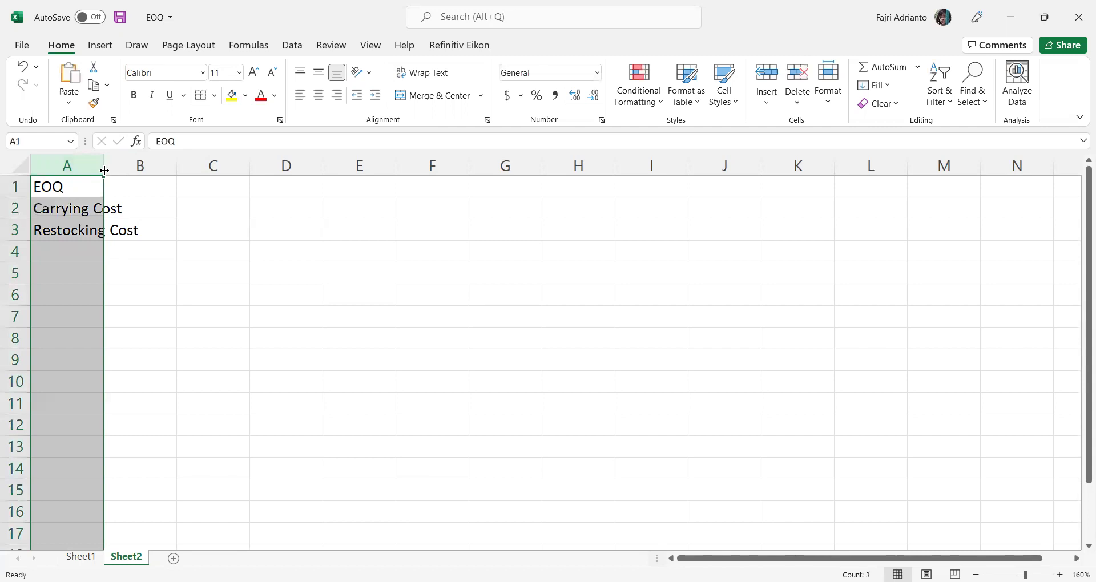
double_click(105, 171)
click(96, 188)
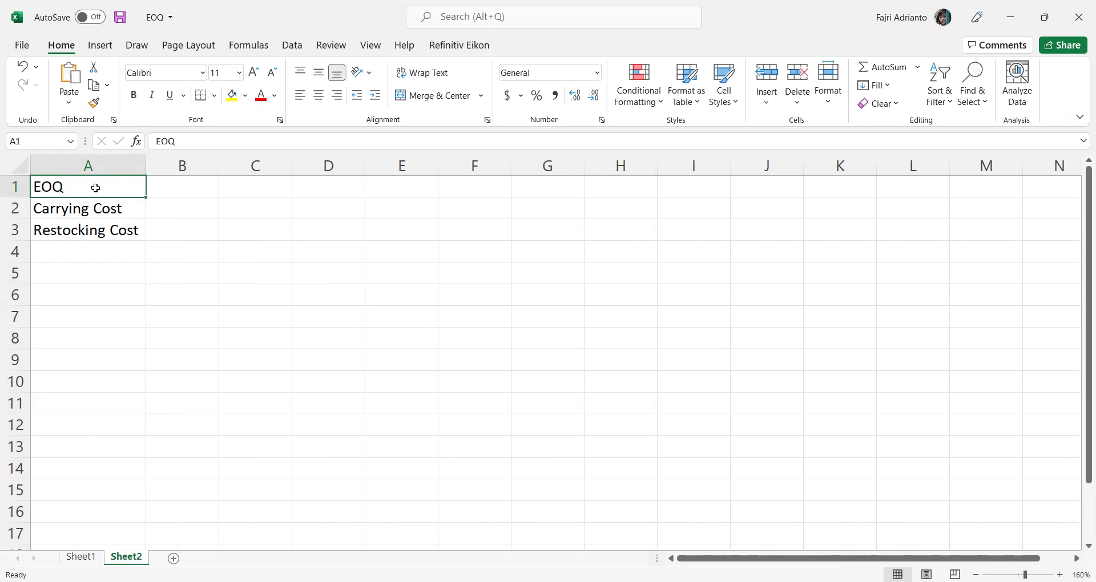
Step: Enter the text Biaya Total = TCC + TRC in cell A4
click(78, 254)
text(Biaya)
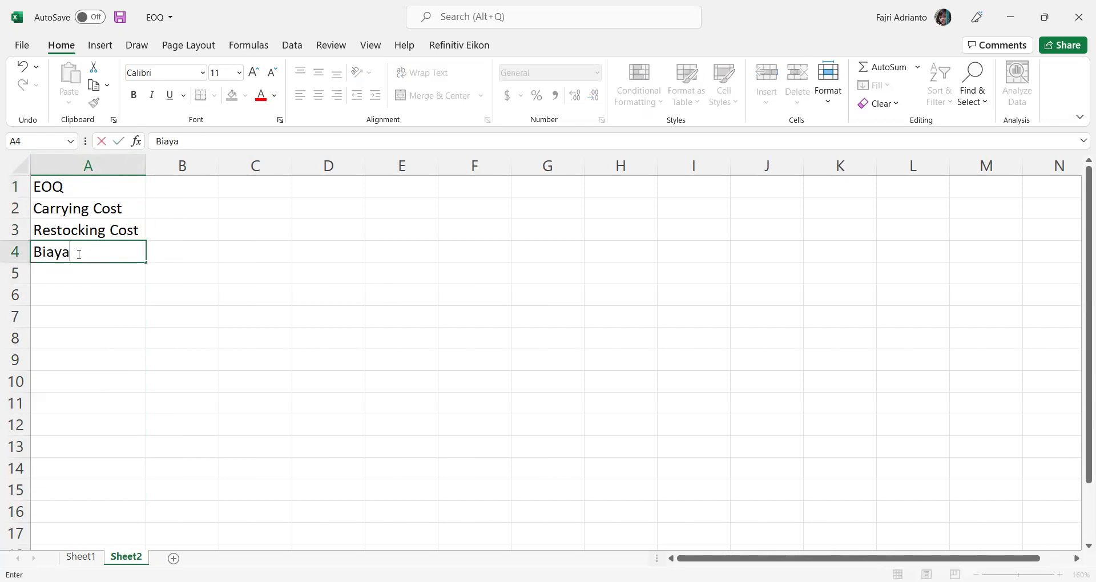
text( Total)
key(Tab)
click(78, 253)
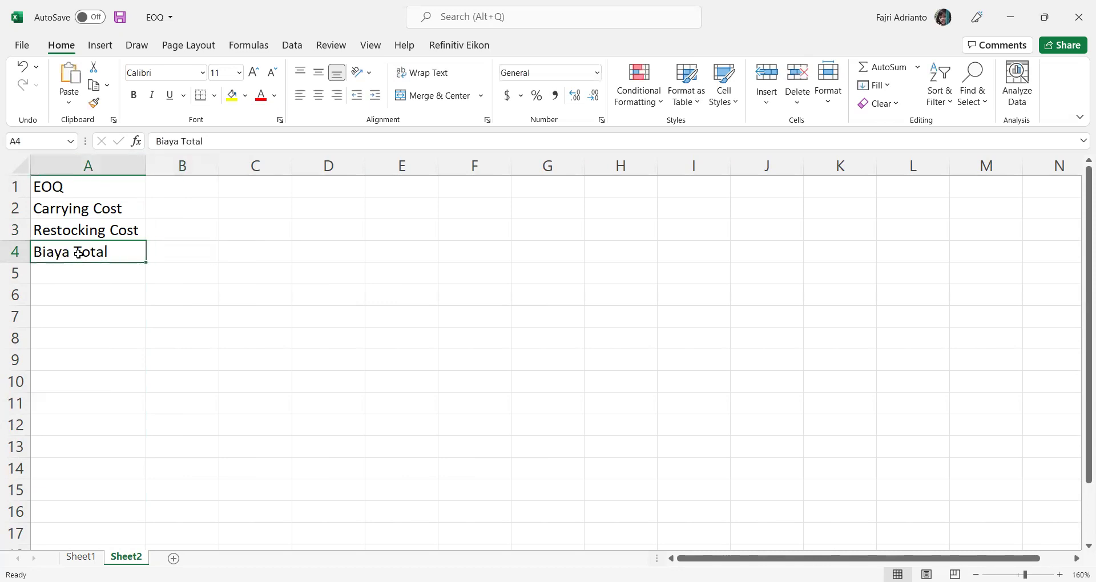
click(221, 141)
text(= TCC + TR)
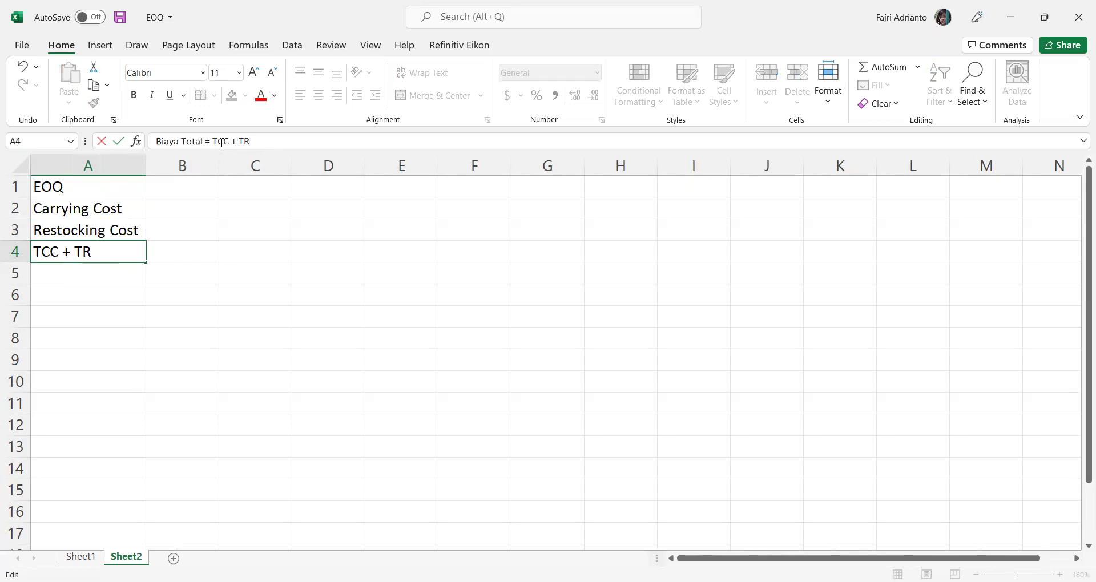
text(C)
key(Return)
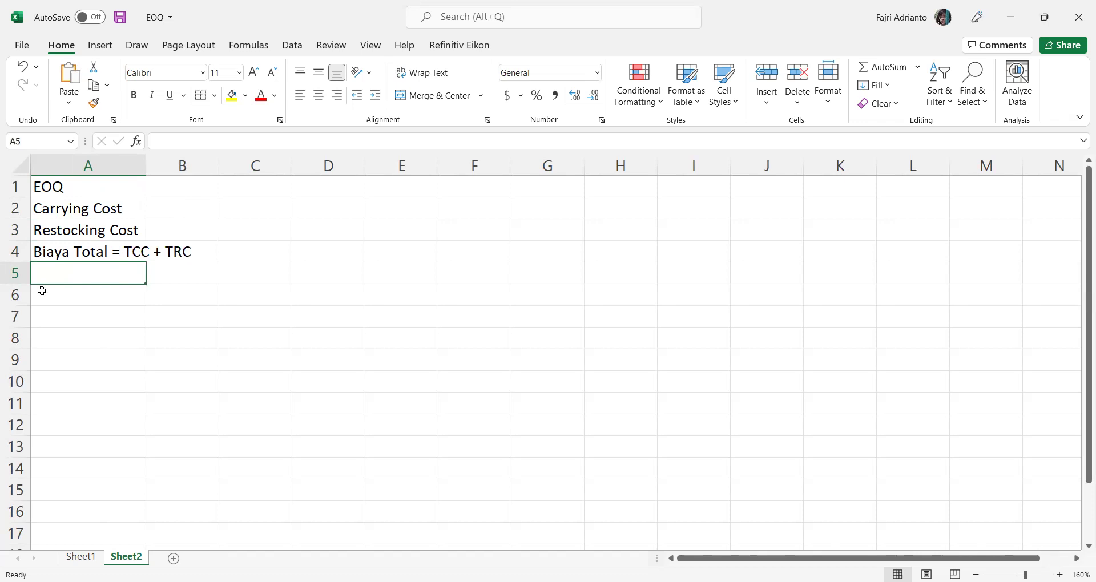
Step: Enter the label T in cell A5 and the value 1000000 in cell B5
text(T)
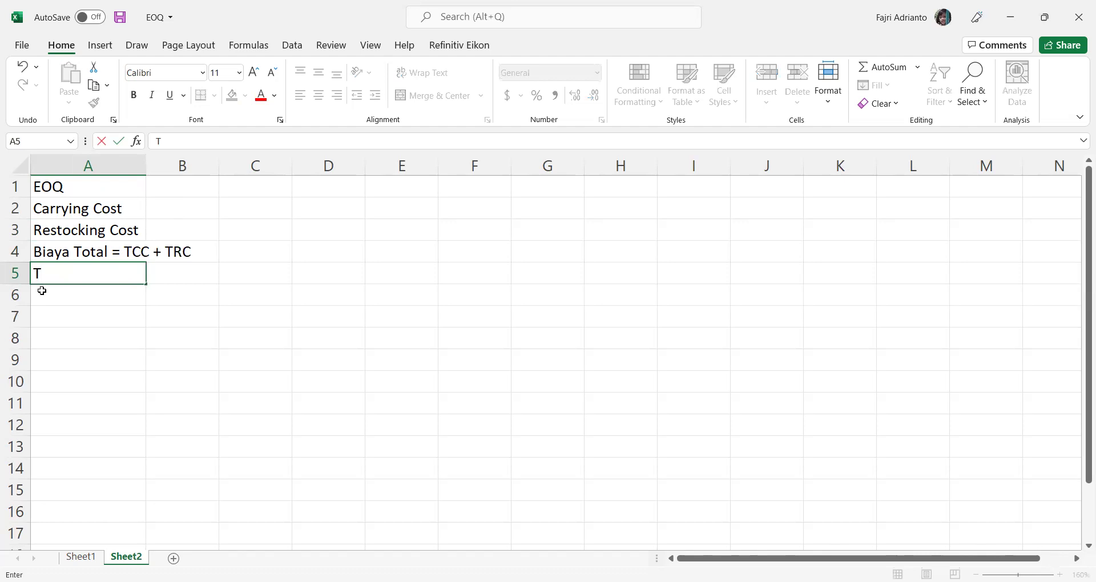
key(Tab)
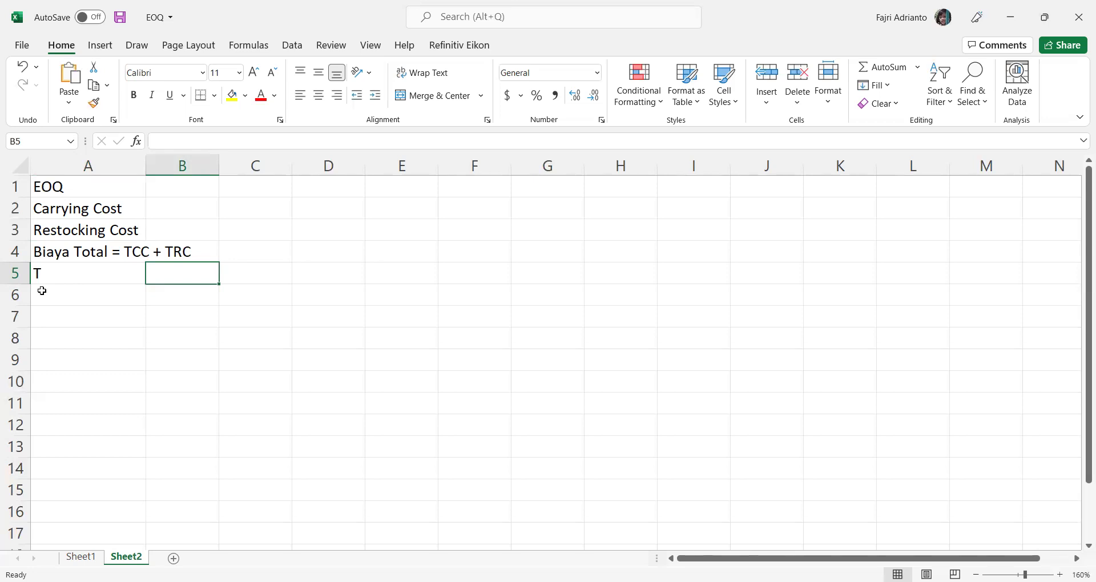
text(100)
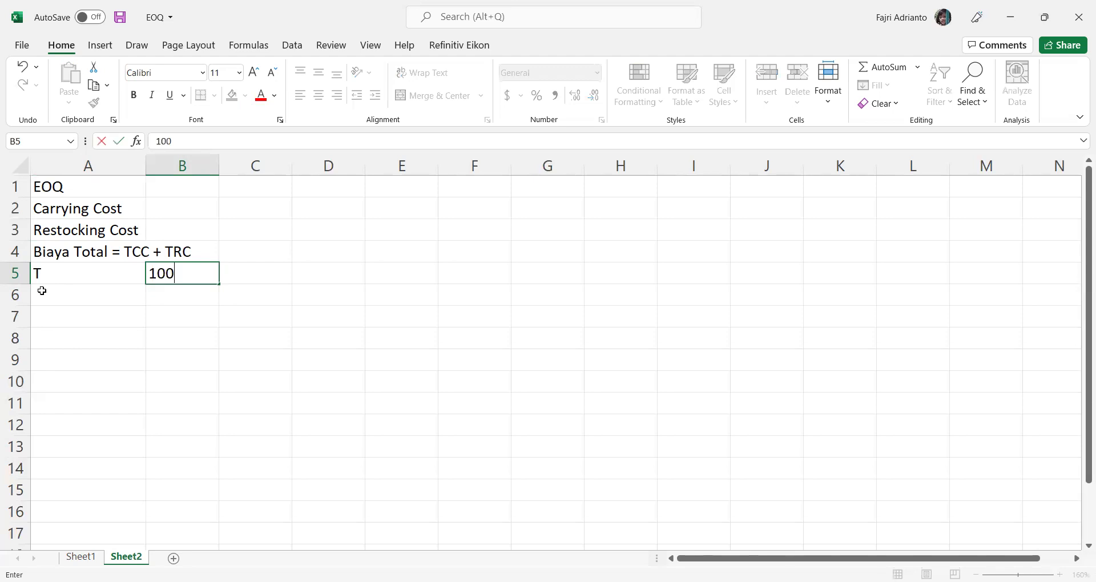
text(0000)
click(129, 301)
Step: Format the T value in B5 with thousands separators and no decimal places
click(187, 273)
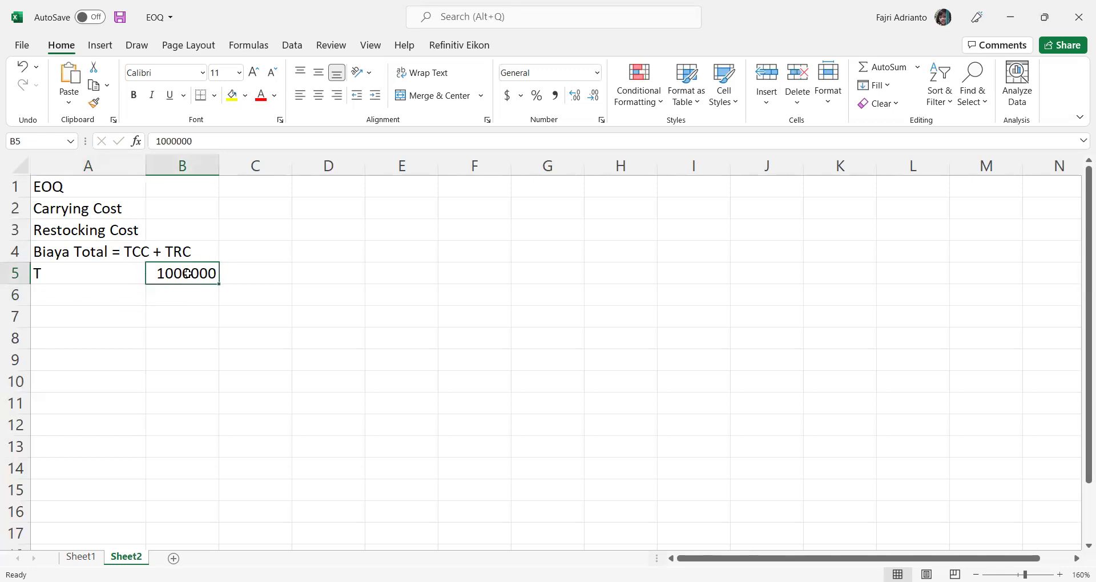
click(555, 95)
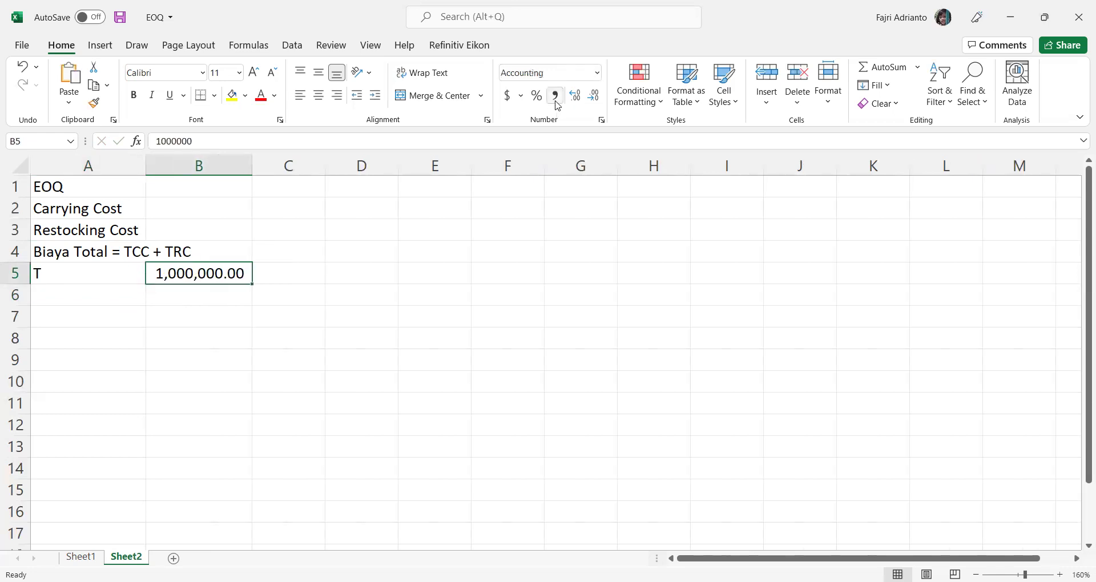
click(594, 98)
click(594, 100)
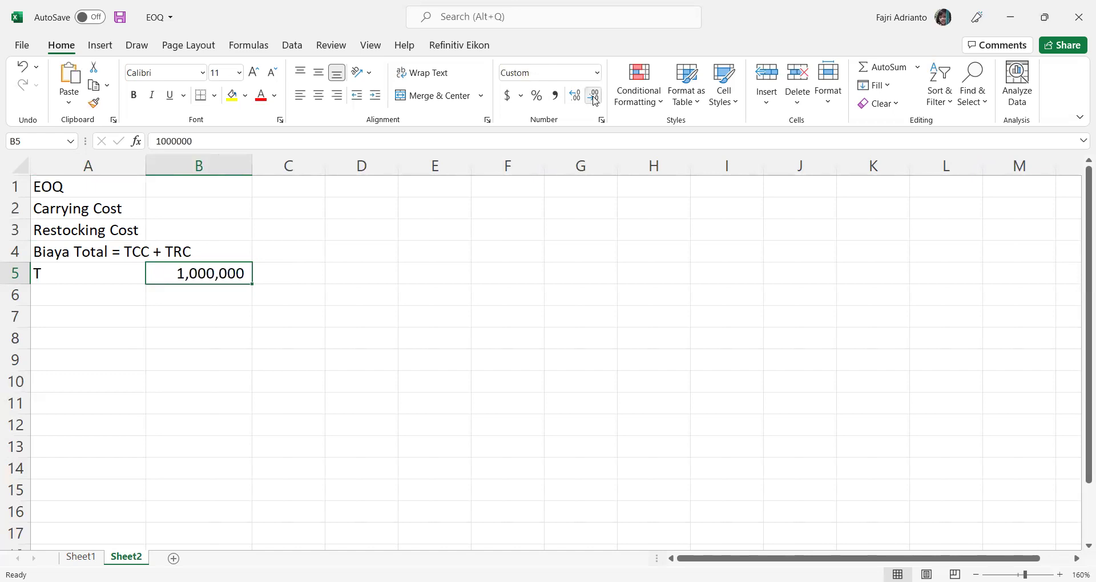
Step: Enter the label CC in cell A6 and the value 500000 in cell B6
click(90, 296)
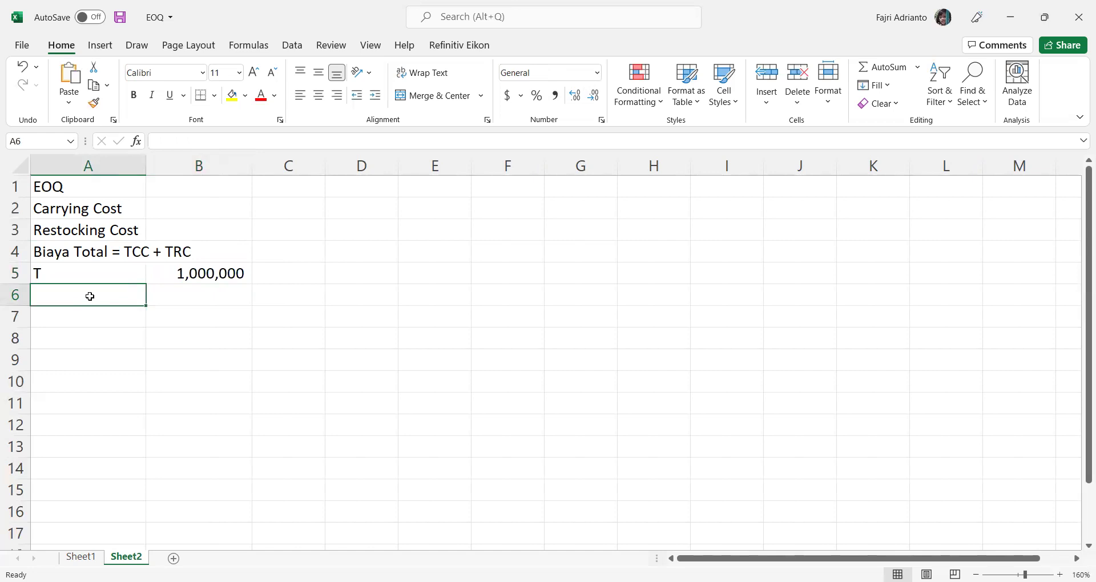
text(CC)
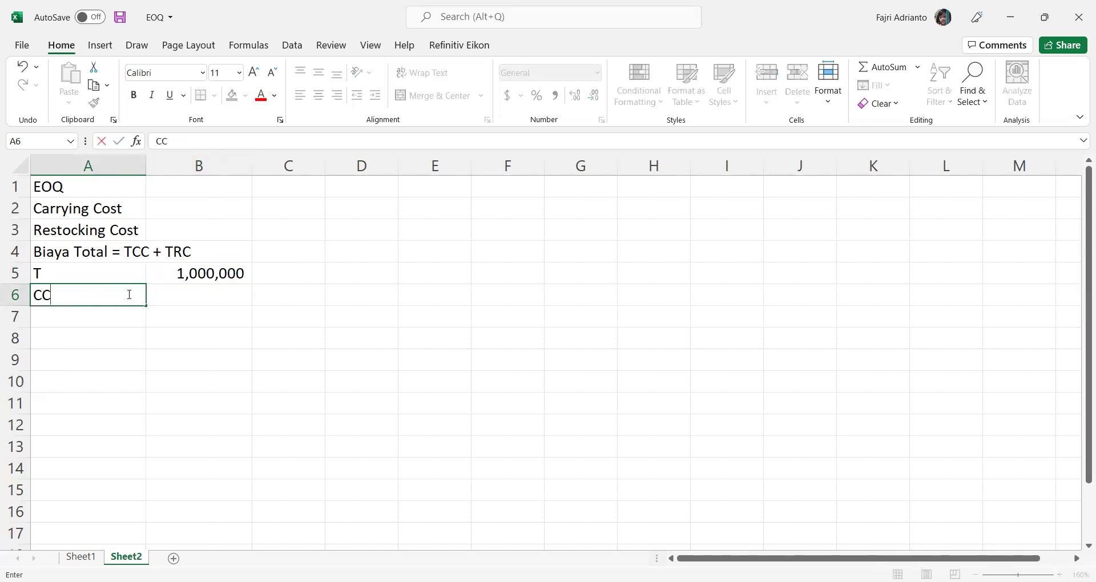
click(177, 295)
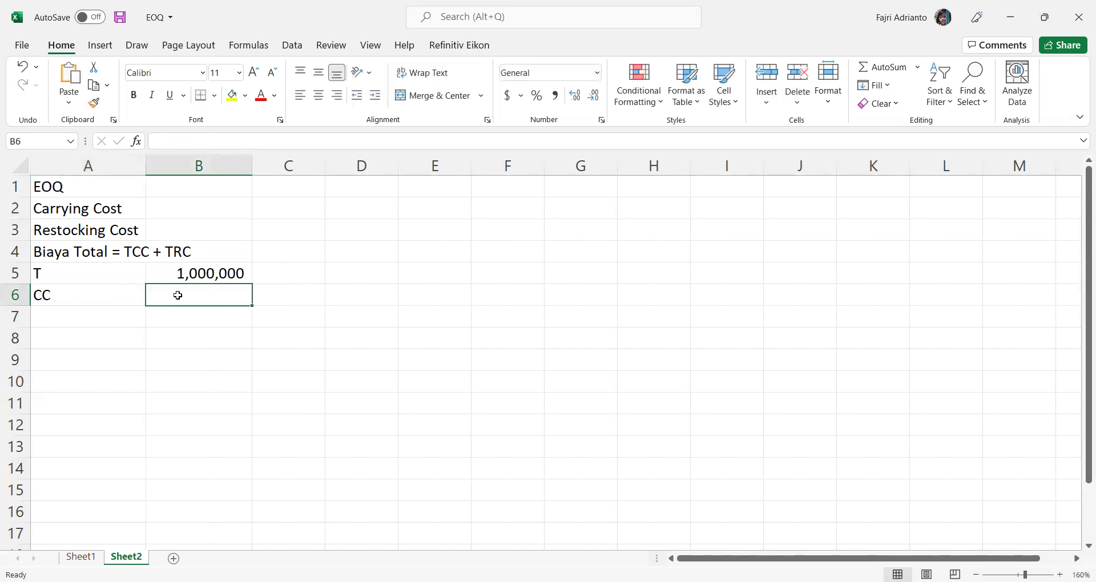
text(500)
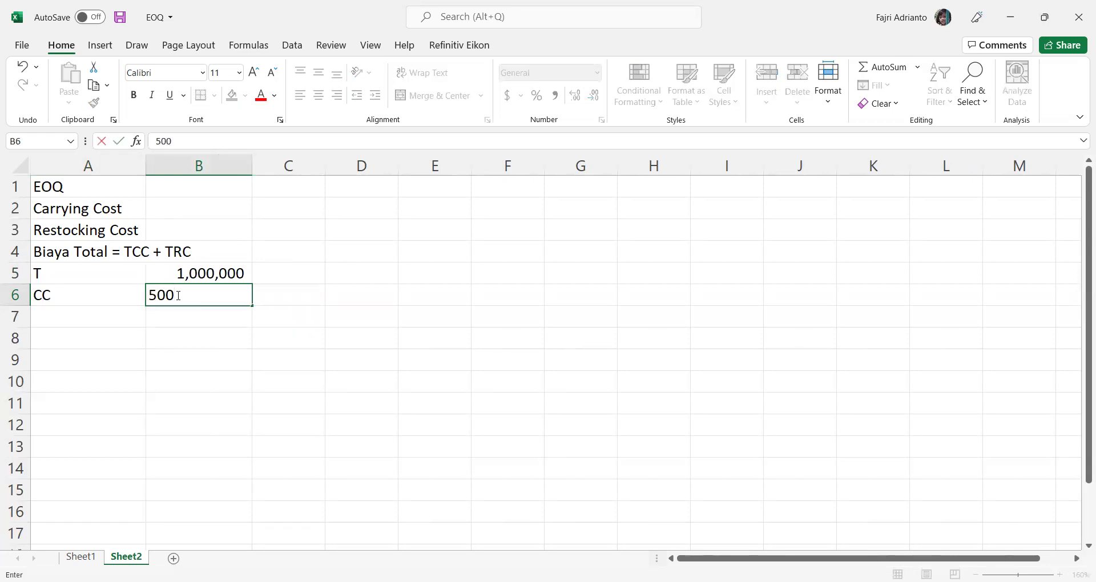
text(000)
key(Return)
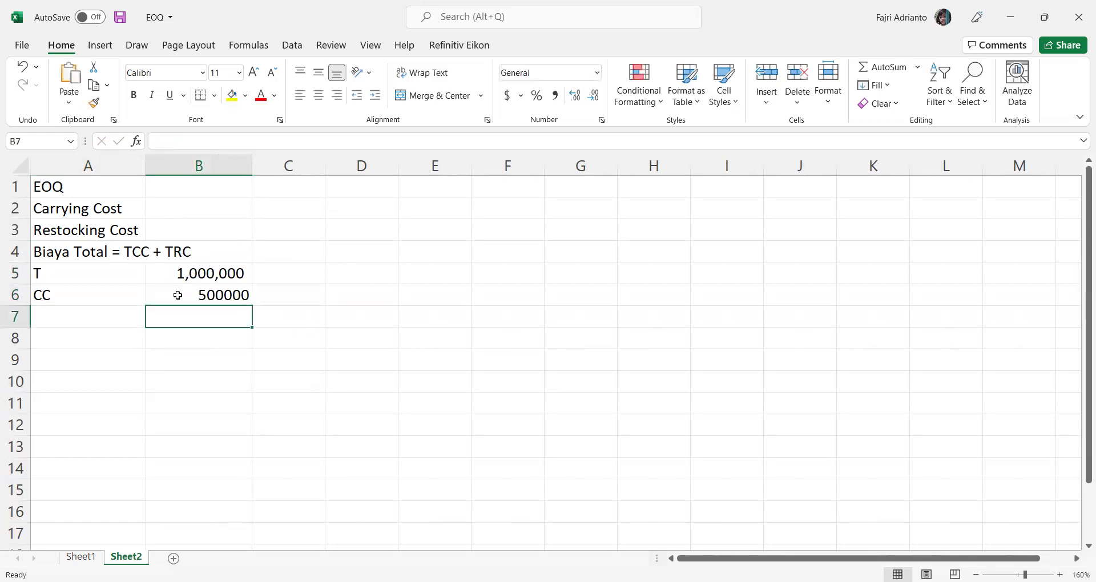
Step: Format the CC value in B6 with thousands separators and no decimal places
click(187, 294)
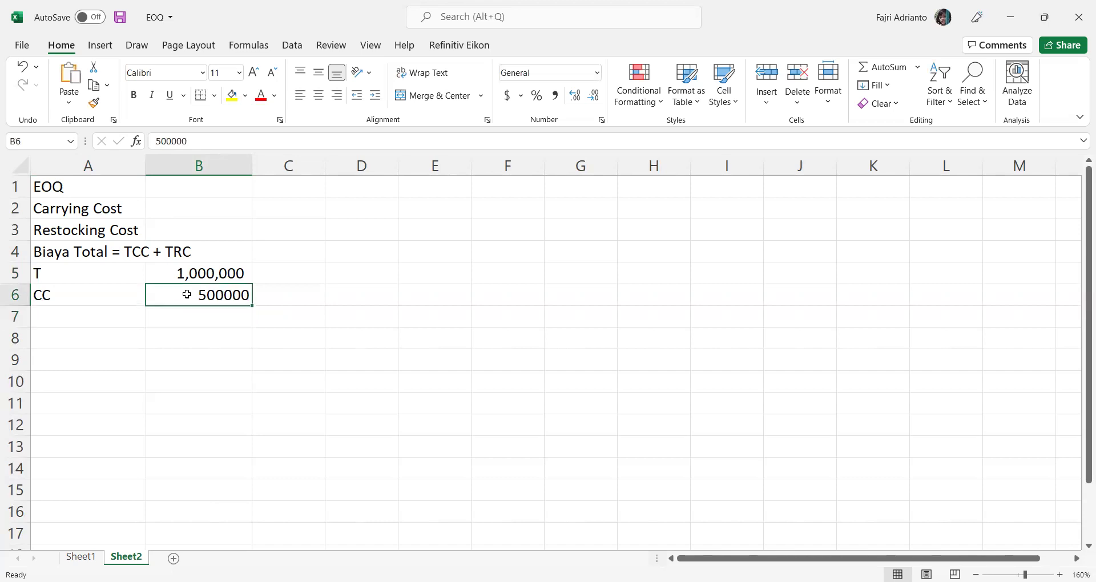
click(555, 95)
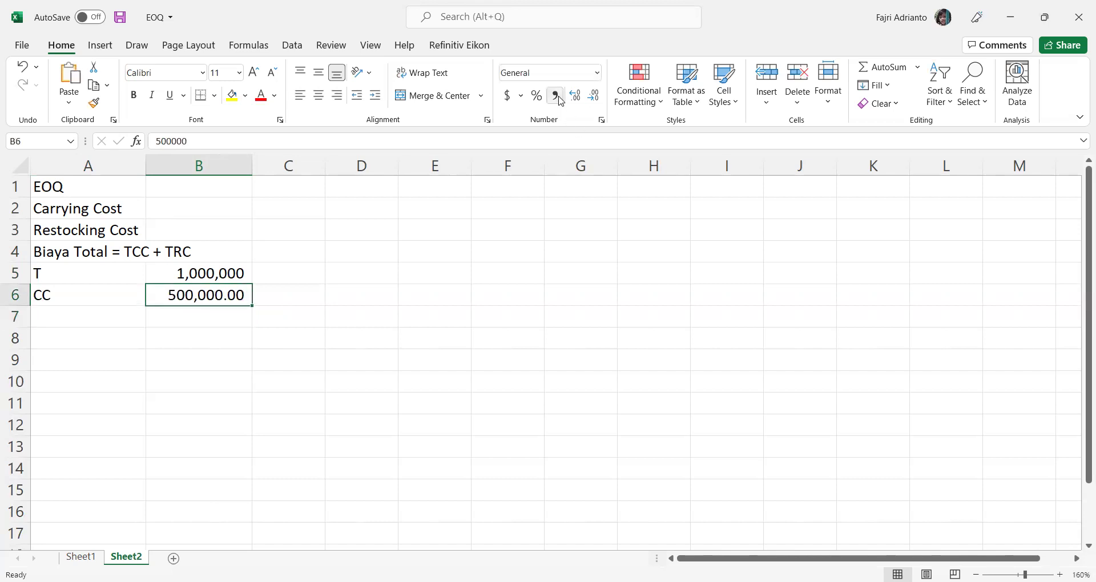
click(595, 100)
click(595, 99)
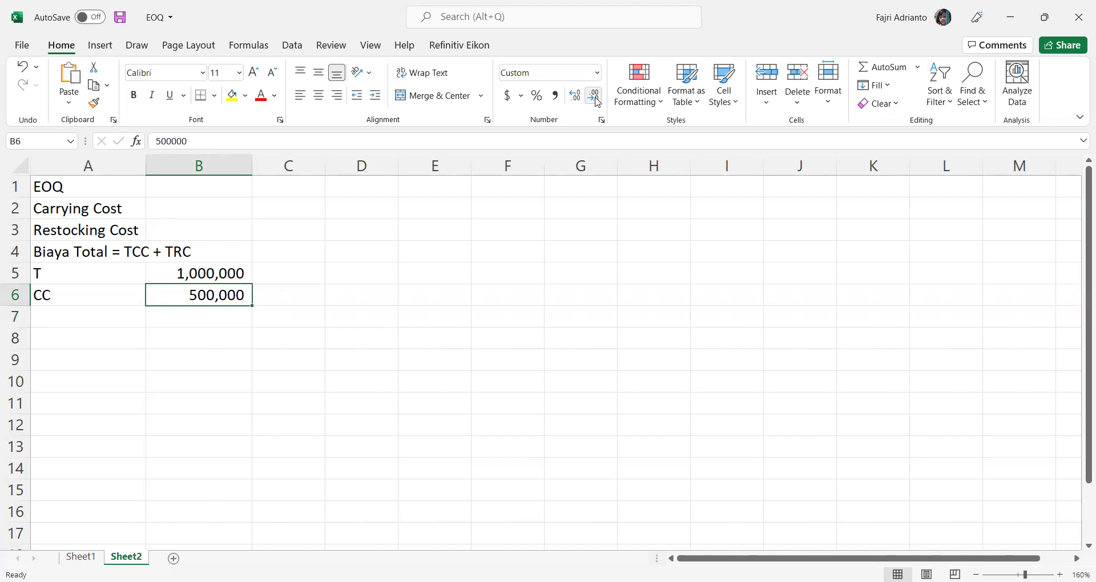
Step: Enter the label F in cell A7 and the value 7000000 in cell B7
double_click(89, 320)
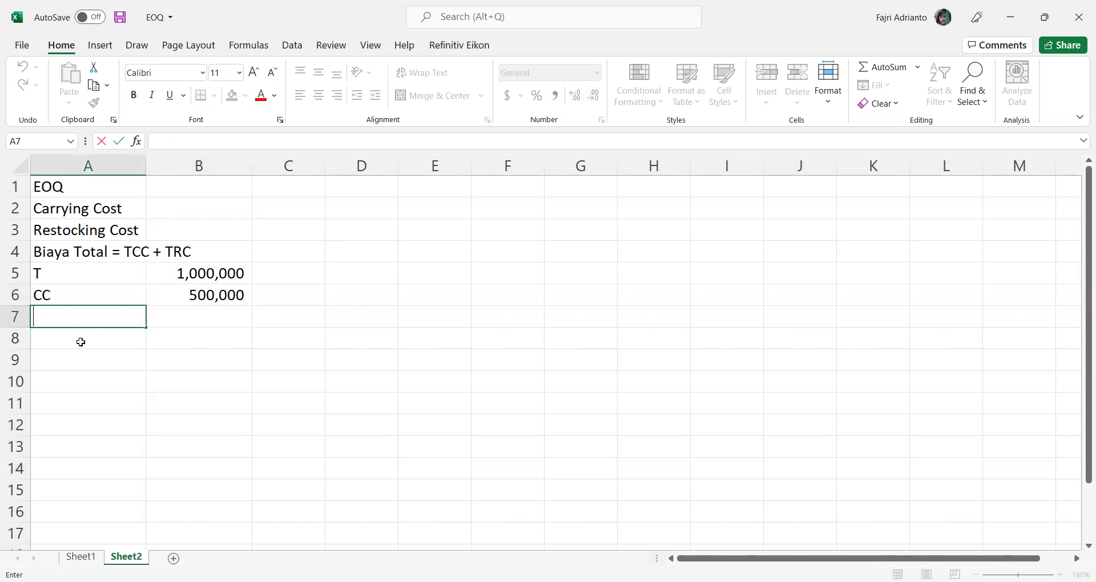
key(Return)
click(79, 315)
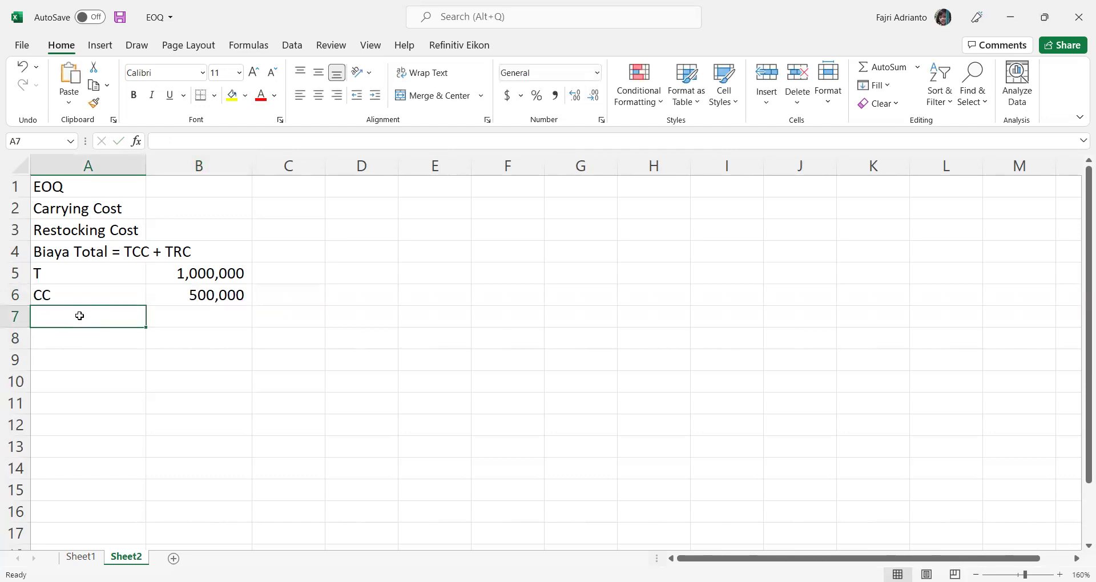
text(F)
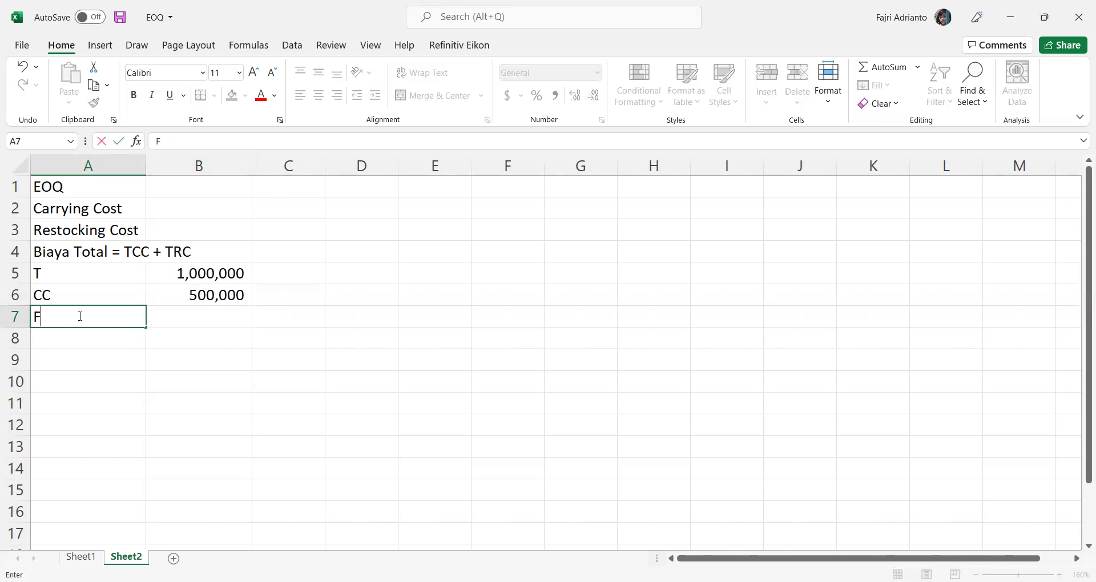
key(Tab)
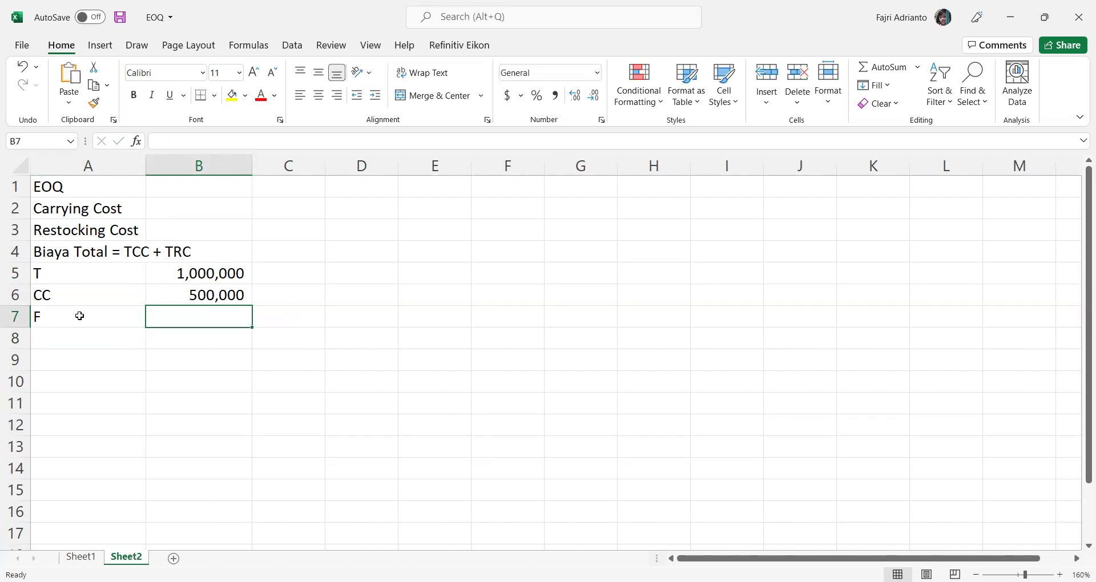
text(70)
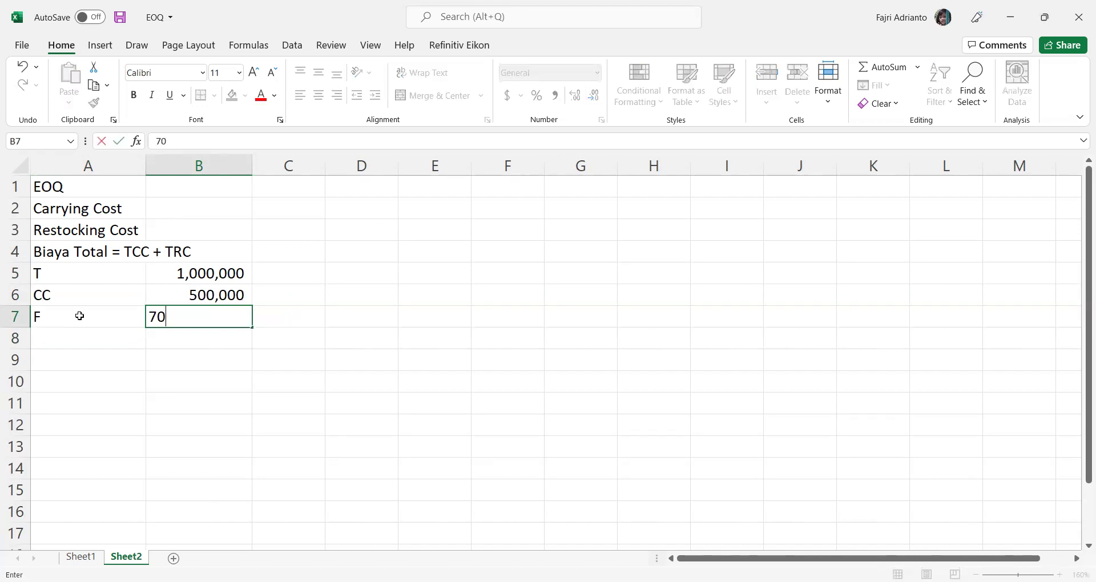
text(00000)
key(Return)
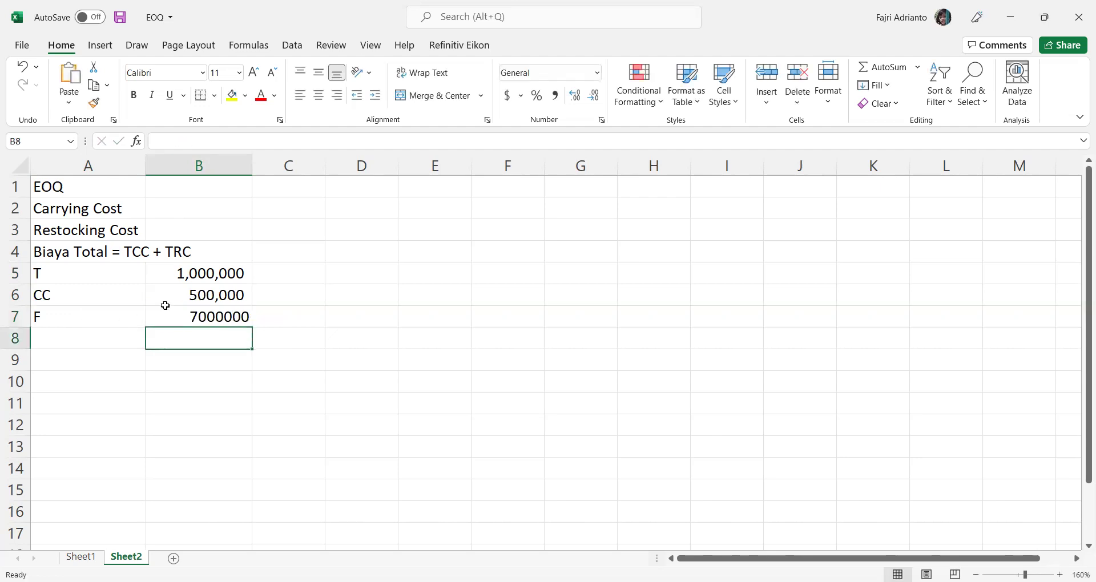
Step: Format the F value in B7 with thousands separators and no decimal places
click(173, 313)
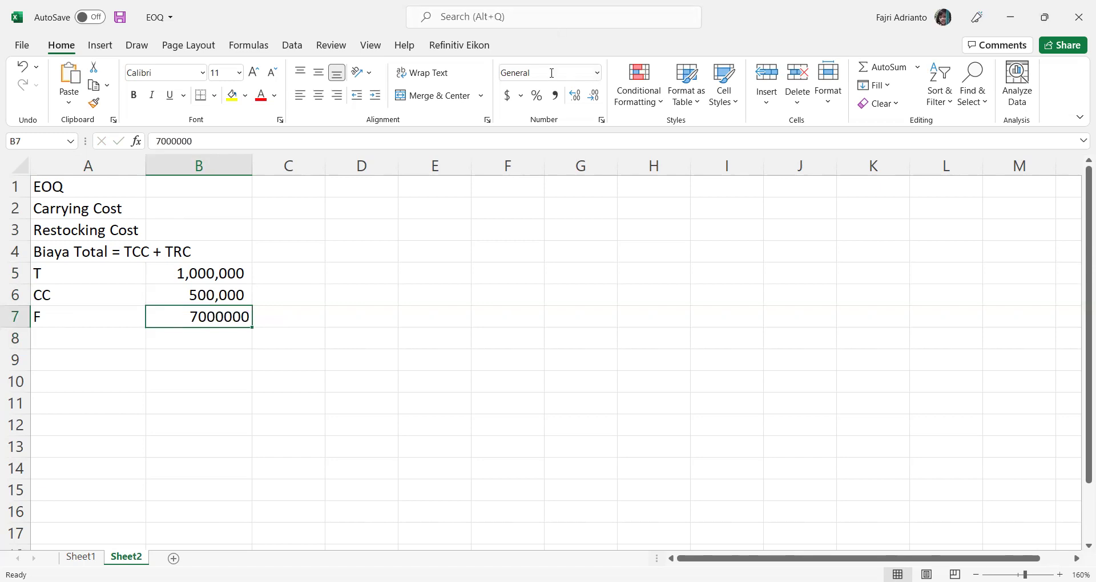
click(554, 97)
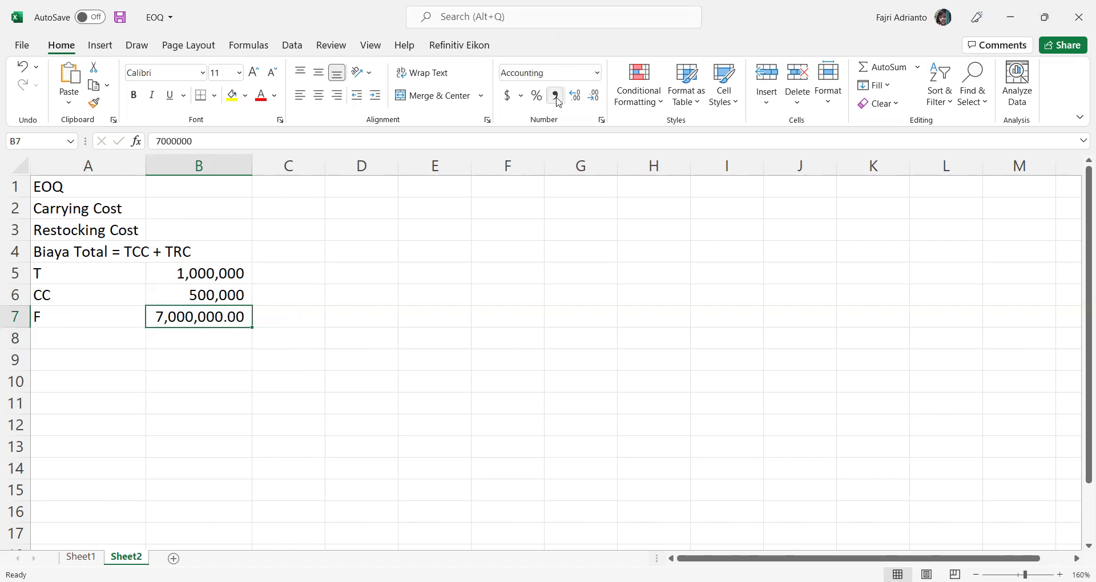
click(594, 98)
click(593, 98)
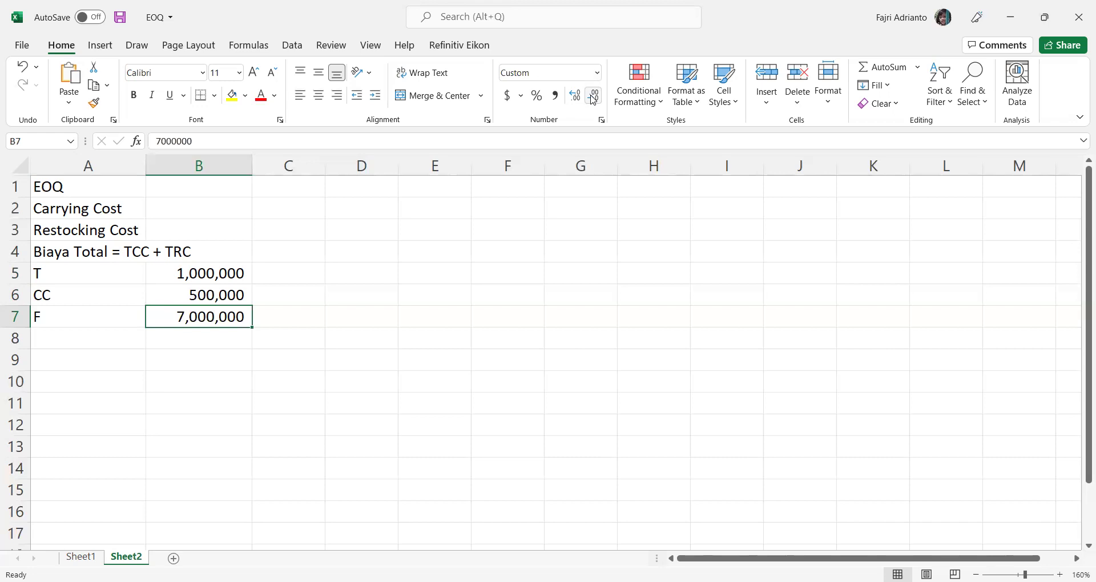
Step: Switch to the other window to fetch the formula object Q* = √(2TF/CC) and place it below the F row
key(alt+Tab)
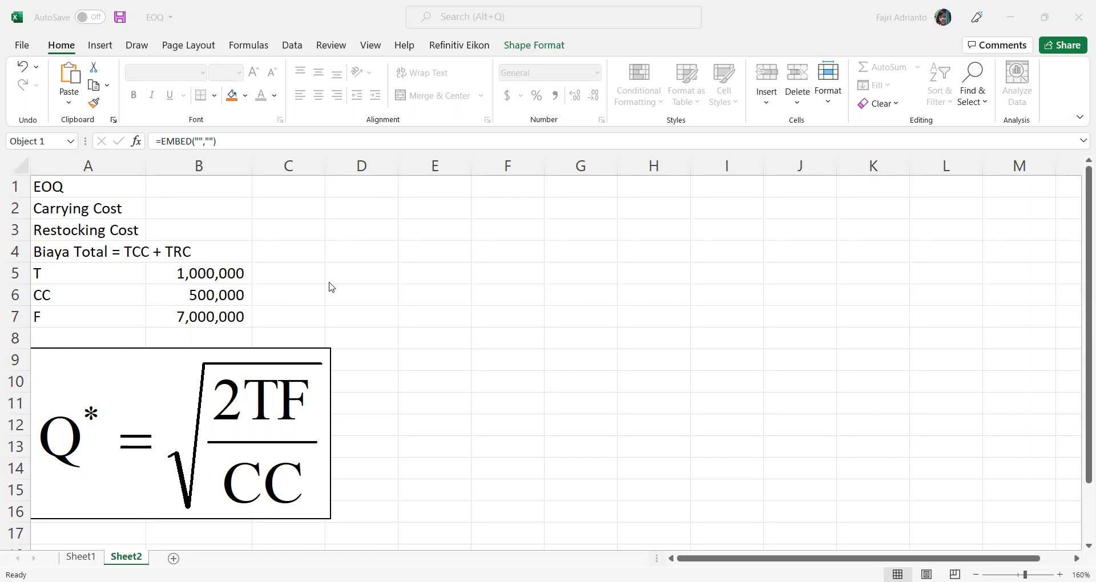
Step: Enter the heading EOQ in cell D1 and the label 2TF in cell D2
click(369, 188)
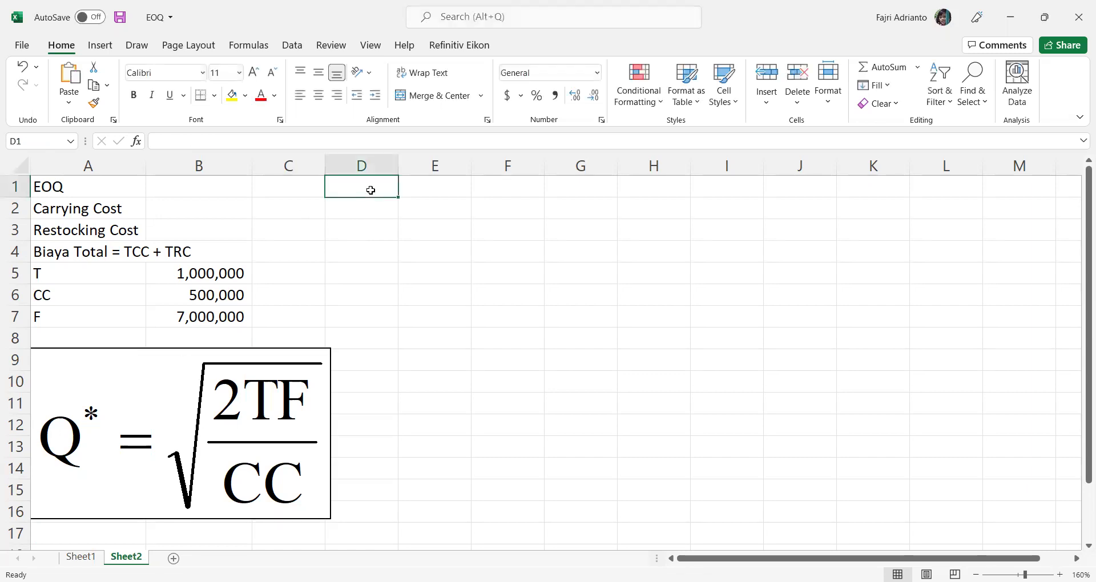
text(E)
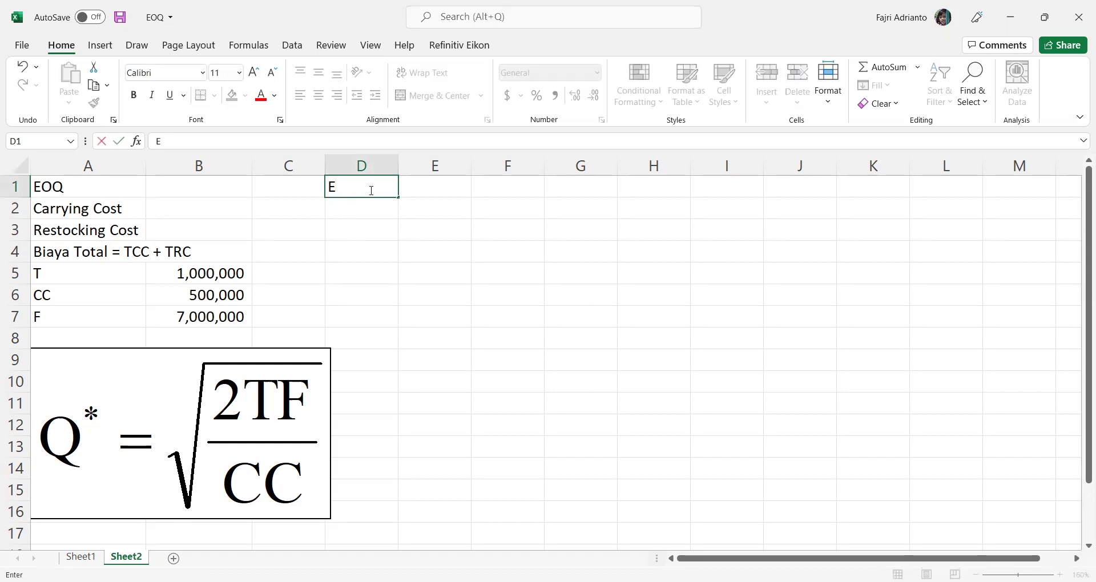
text(OQ)
key(BackSpace)
text(Q)
key(Tab)
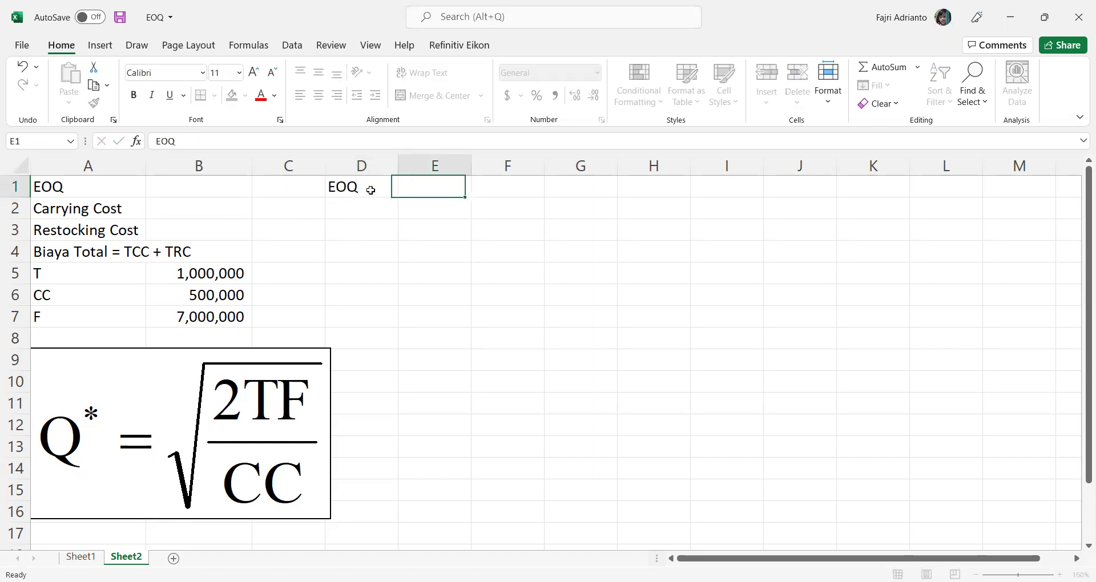
key(Down)
key(Left)
key(Right)
key(Left)
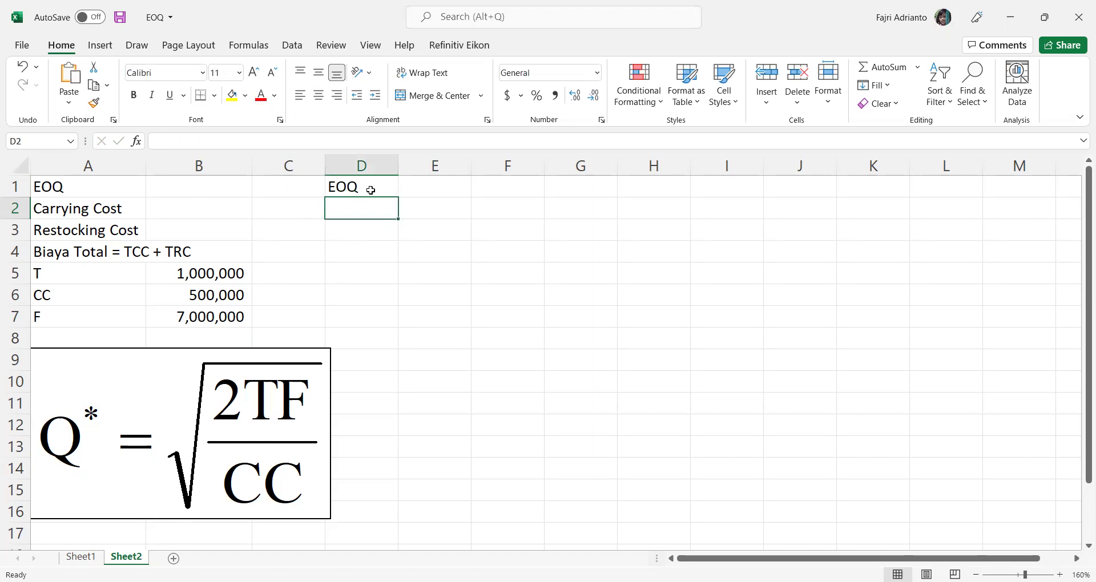
text(2TF)
key(Tab)
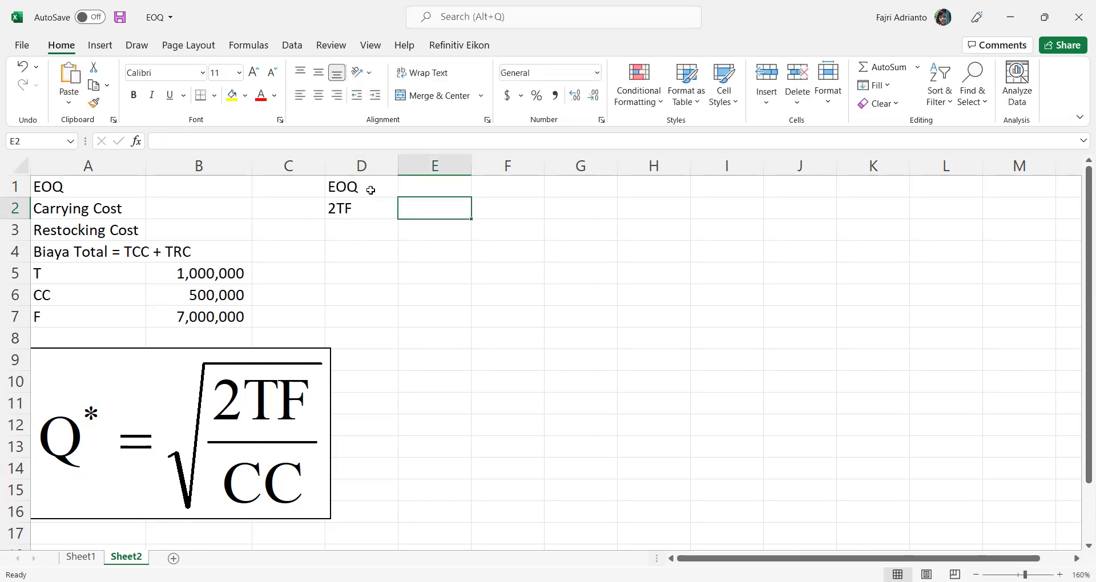
text(=)
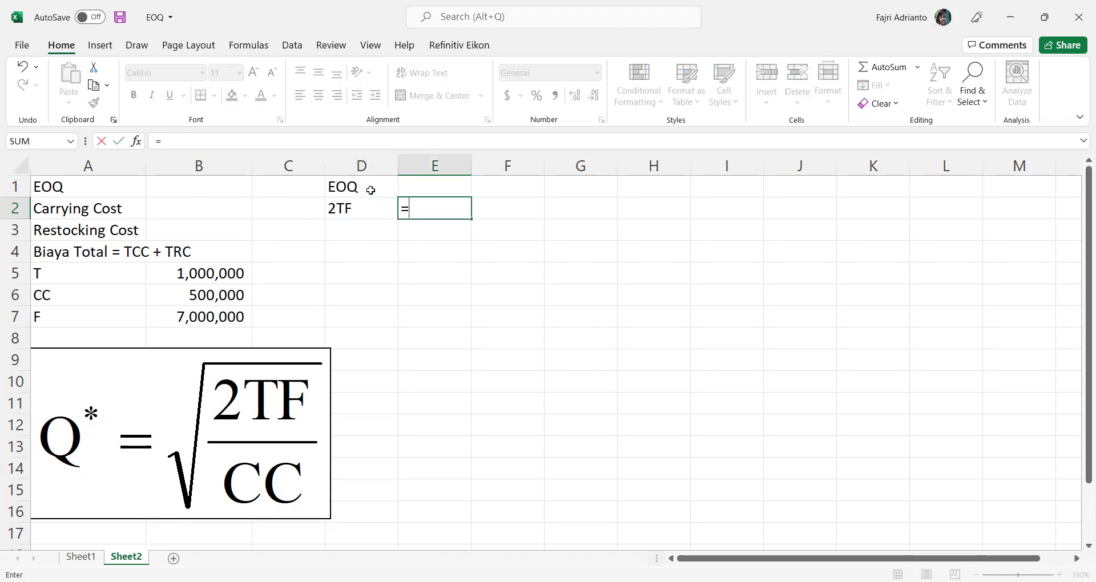
text(2*)
key(BackSpace)
key(BackSpace)
key(BackSpace)
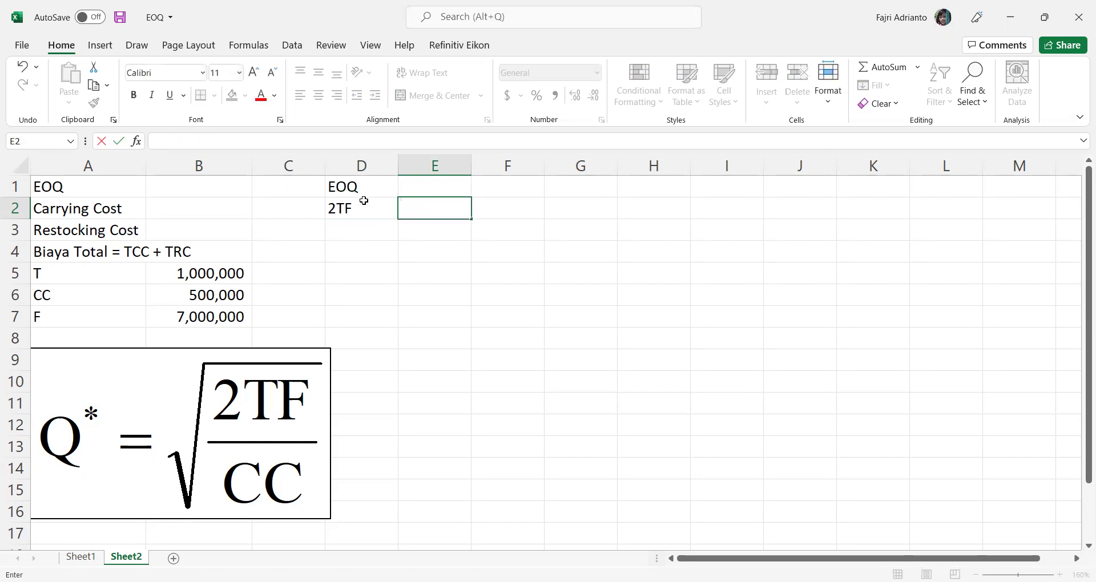
click(361, 233)
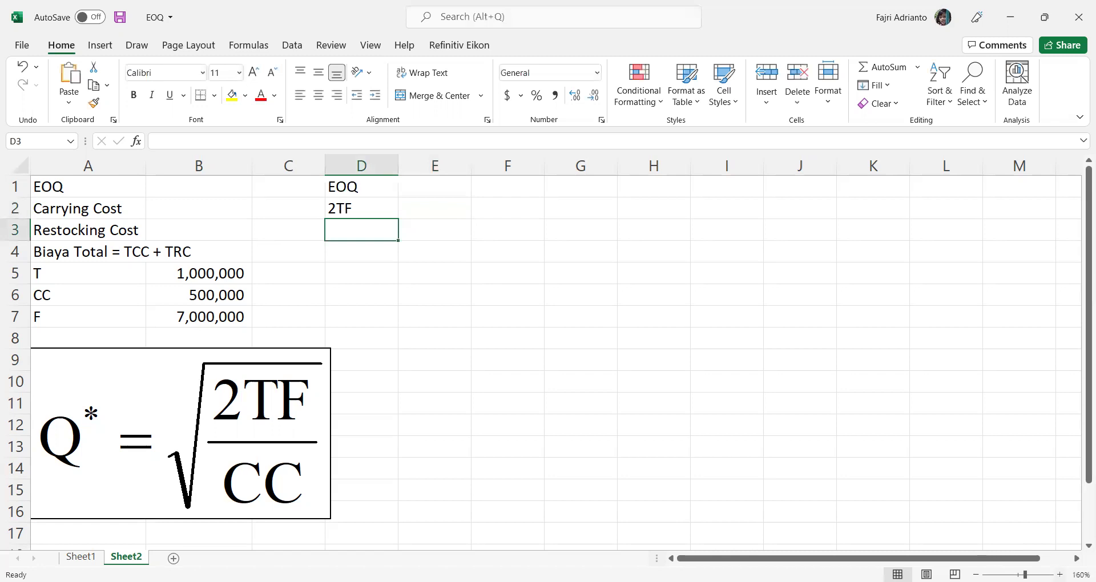
Step: Calculate 2TF in cell E2 with the formula =2*B5*B7
click(1060, 574)
click(1060, 575)
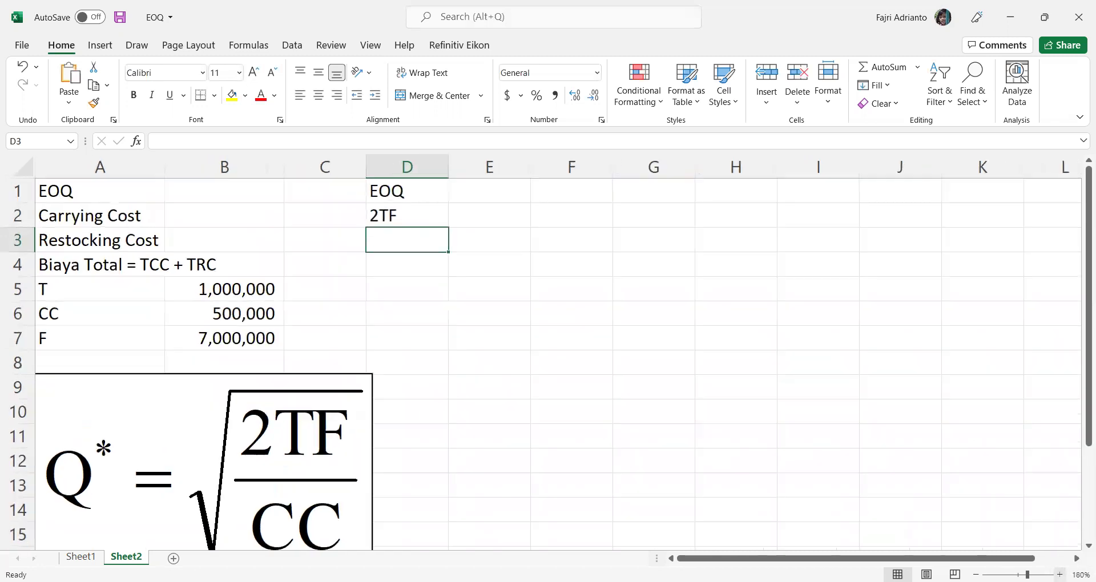
click(502, 220)
text(=)
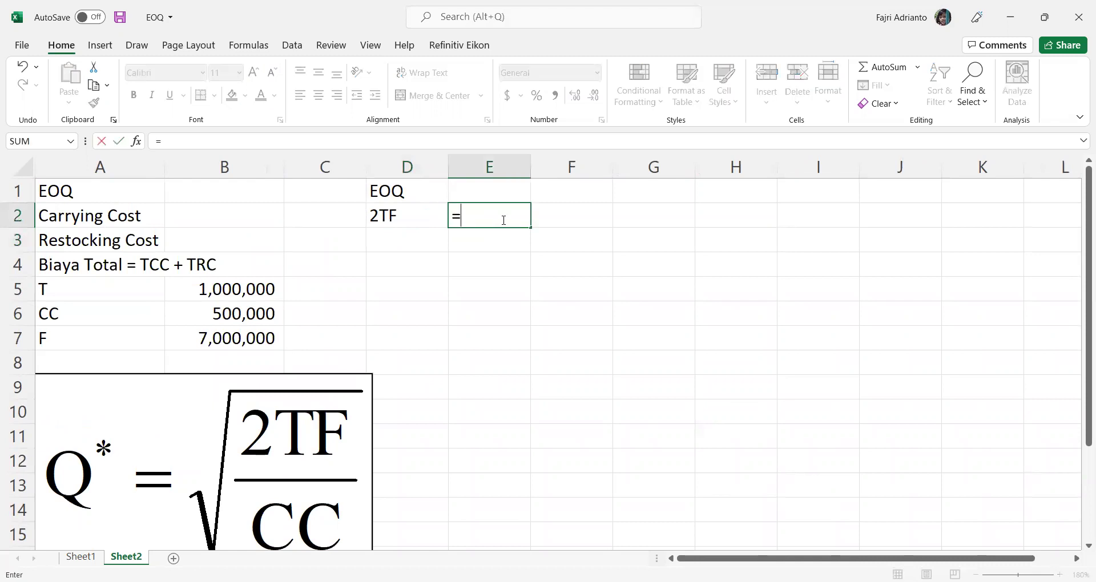
text(2*)
click(229, 289)
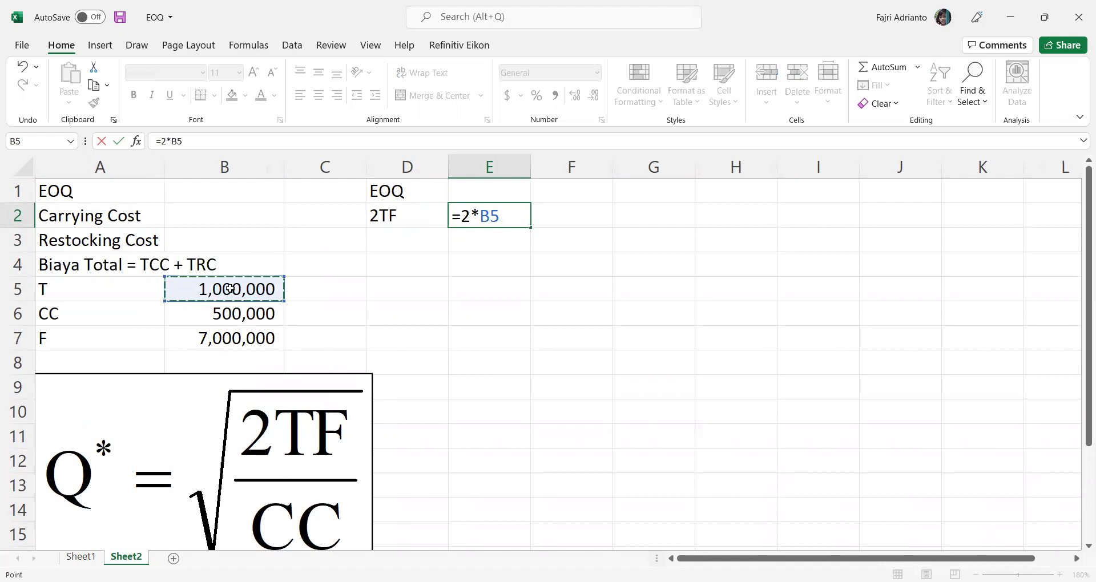
text(*)
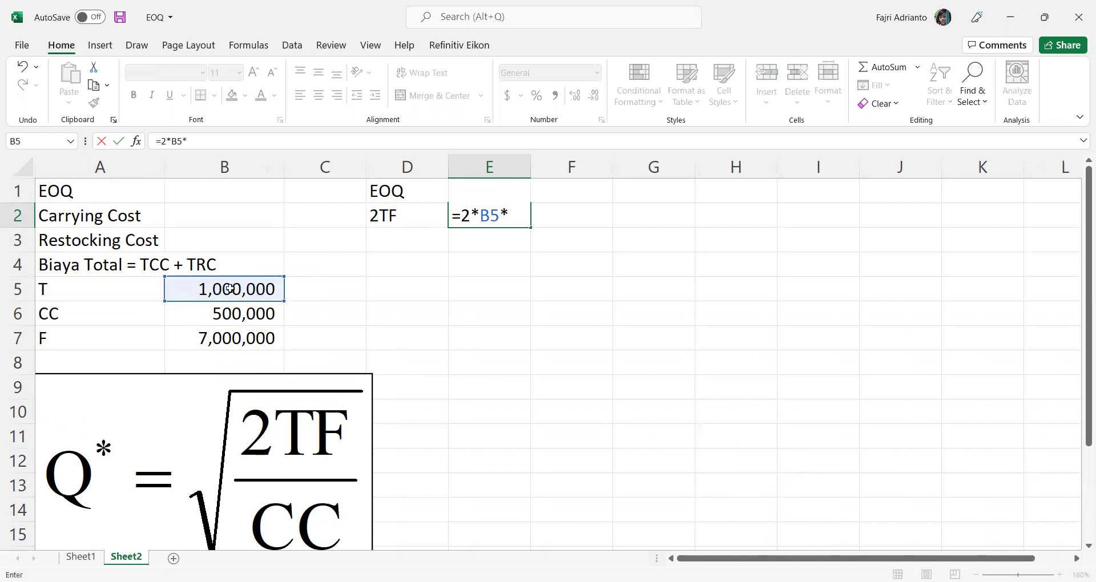
click(211, 338)
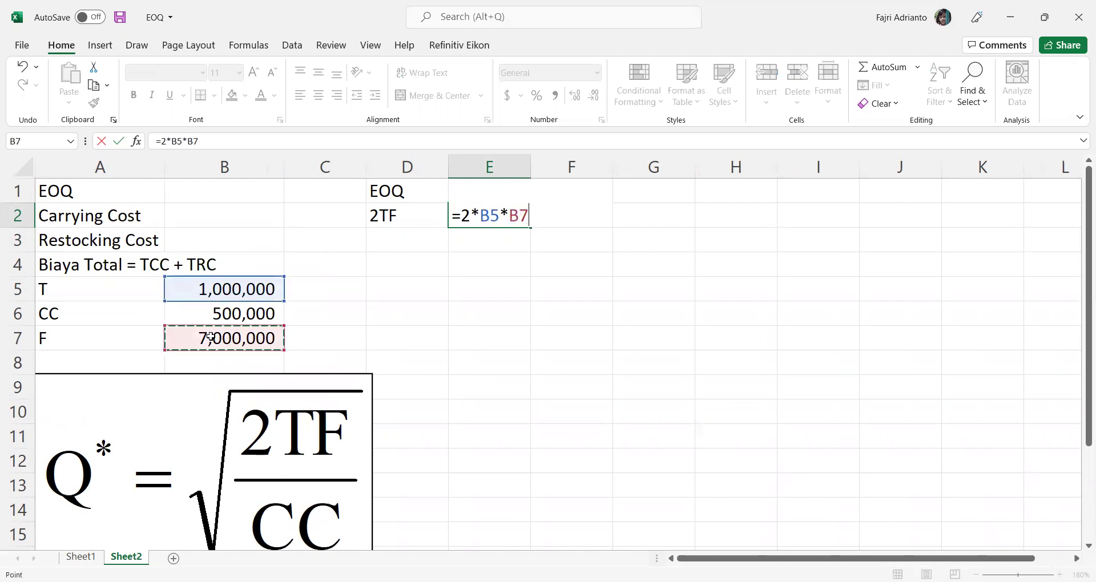
key(Return)
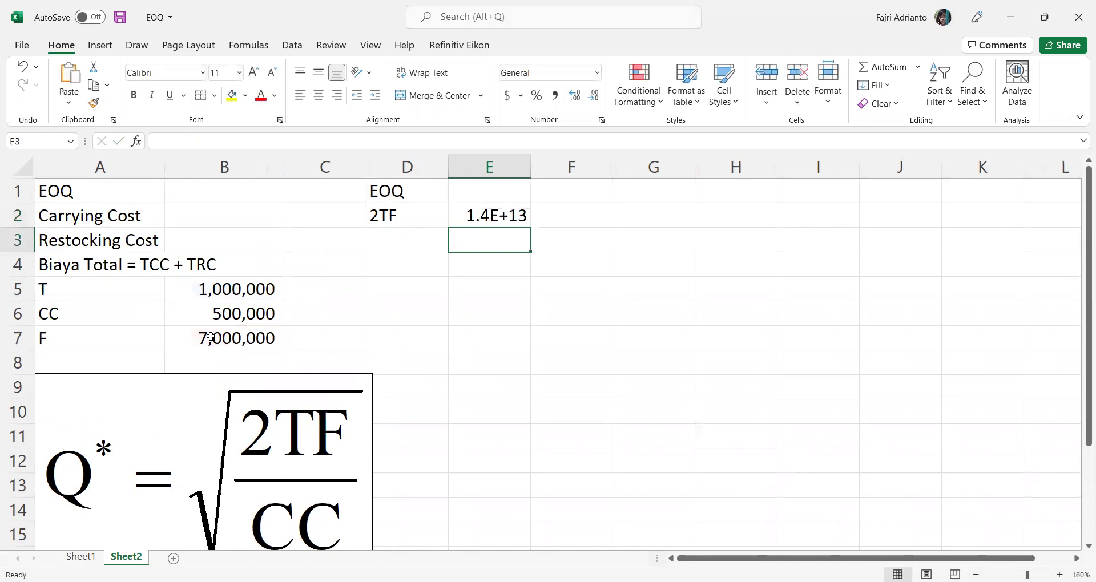
Step: Fit column E to its content and format the 2TF result in E2 with thousands separators and no decimal places
click(485, 211)
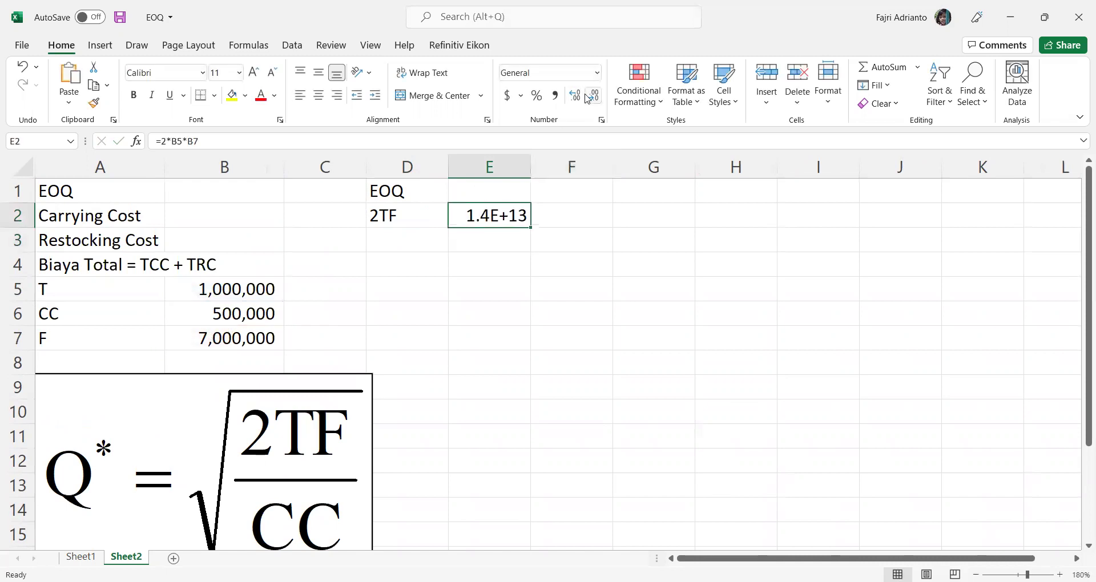
double_click(530, 164)
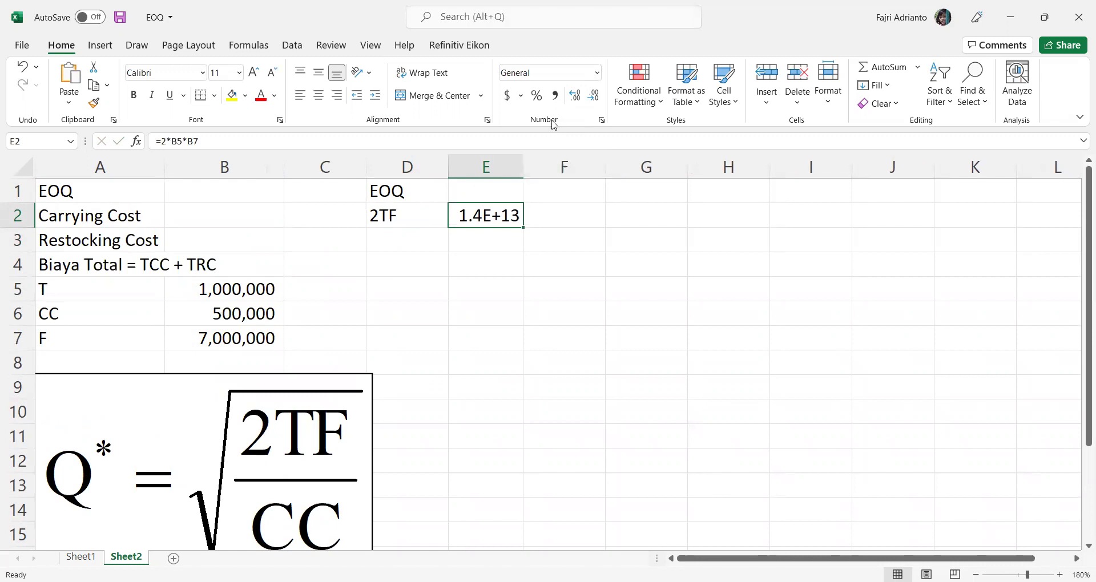
click(555, 96)
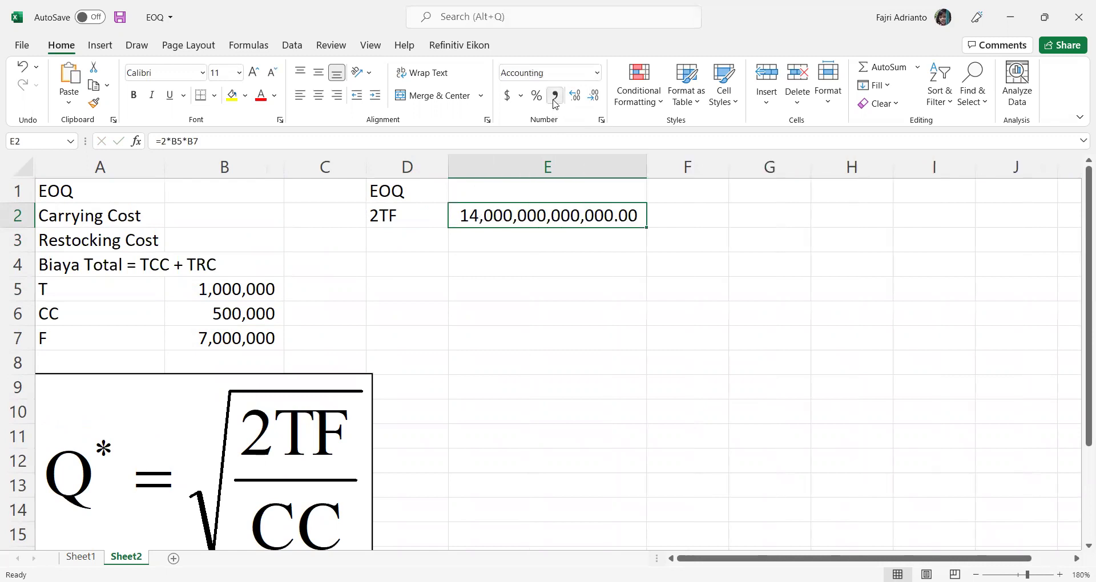
click(594, 96)
click(594, 96)
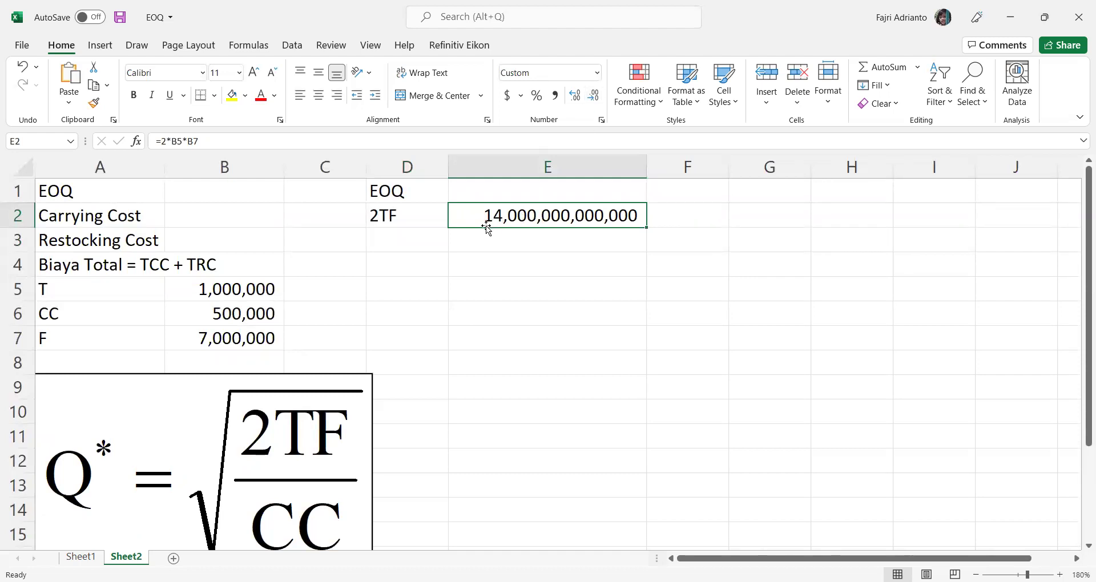
Step: Enter the label 2TF/CC in cell D3 and calculate it in E3 with the formula =E2/B6
click(403, 239)
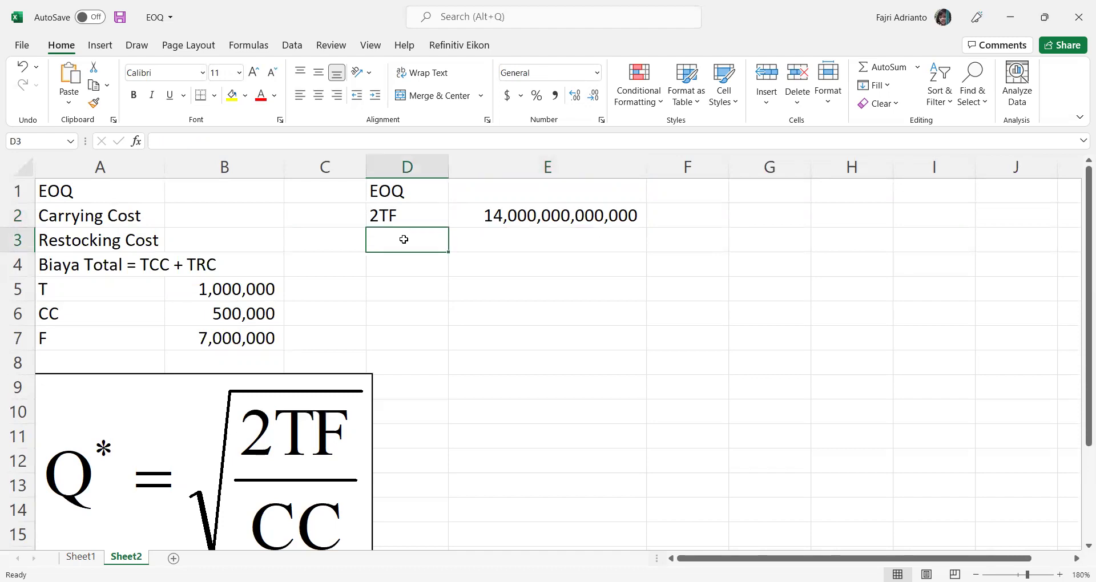
text(2TF/)
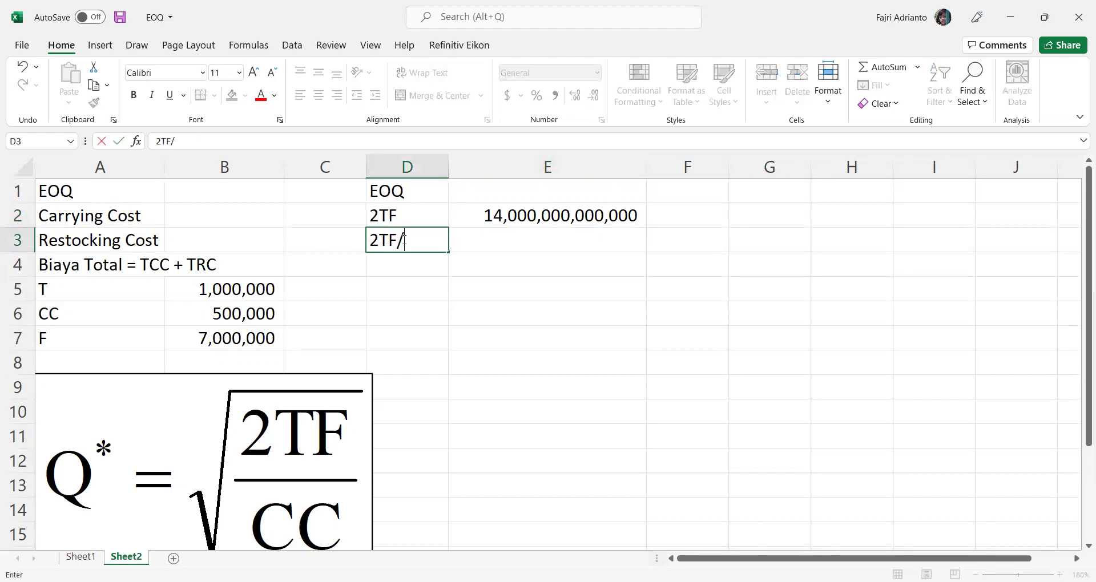
text(CC)
key(Tab)
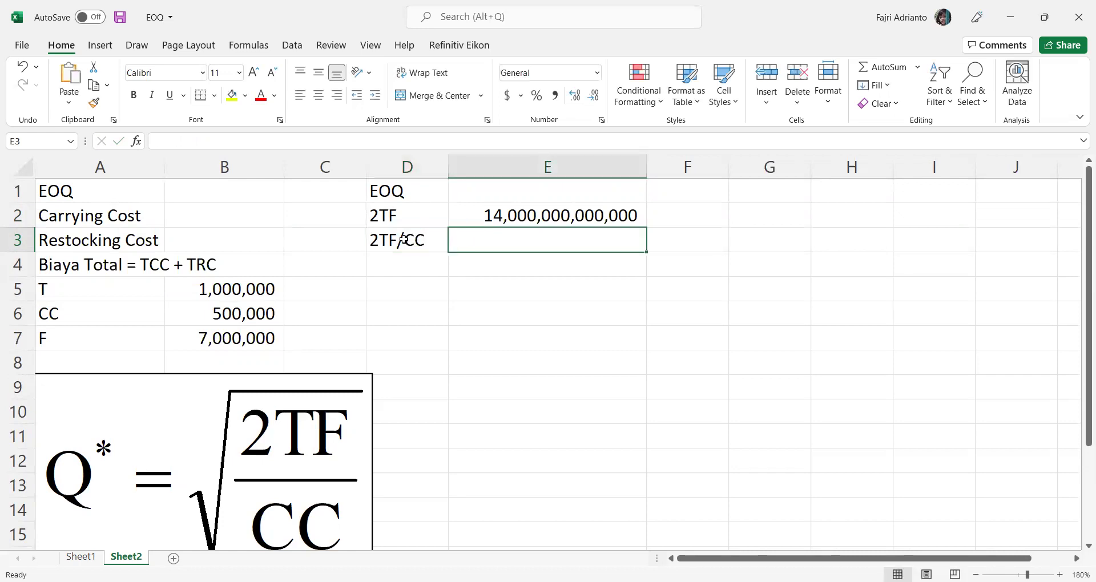
text(=)
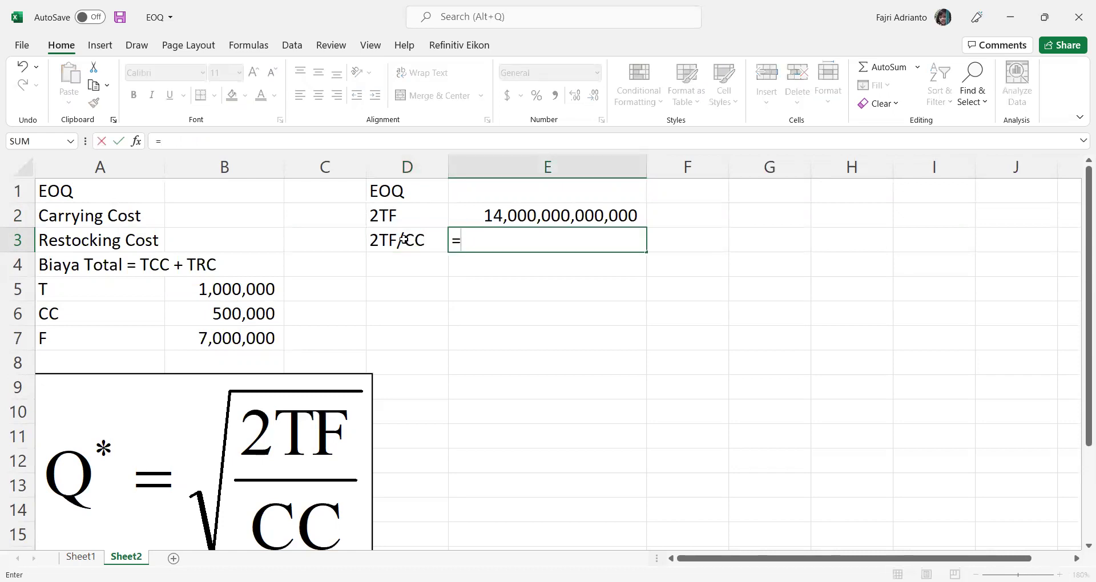
click(489, 215)
text(/)
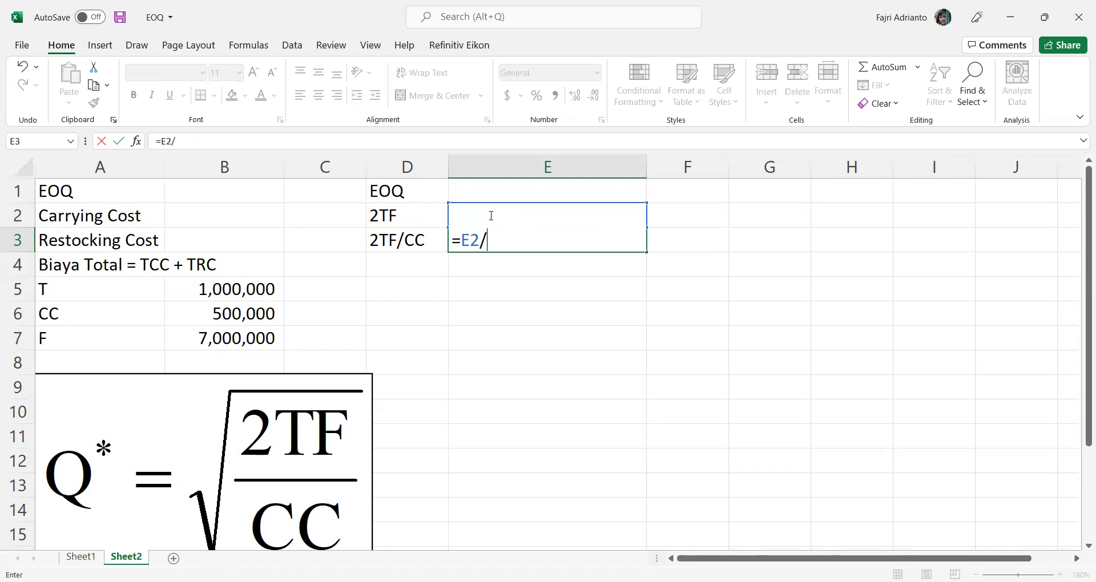
click(234, 314)
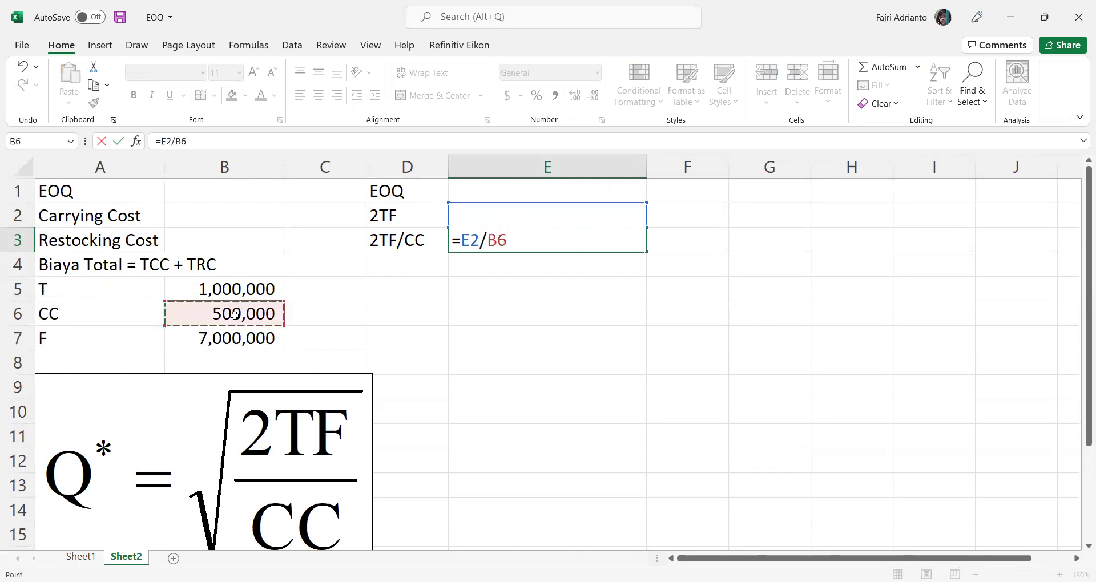
key(ctrl+Return)
key(Return)
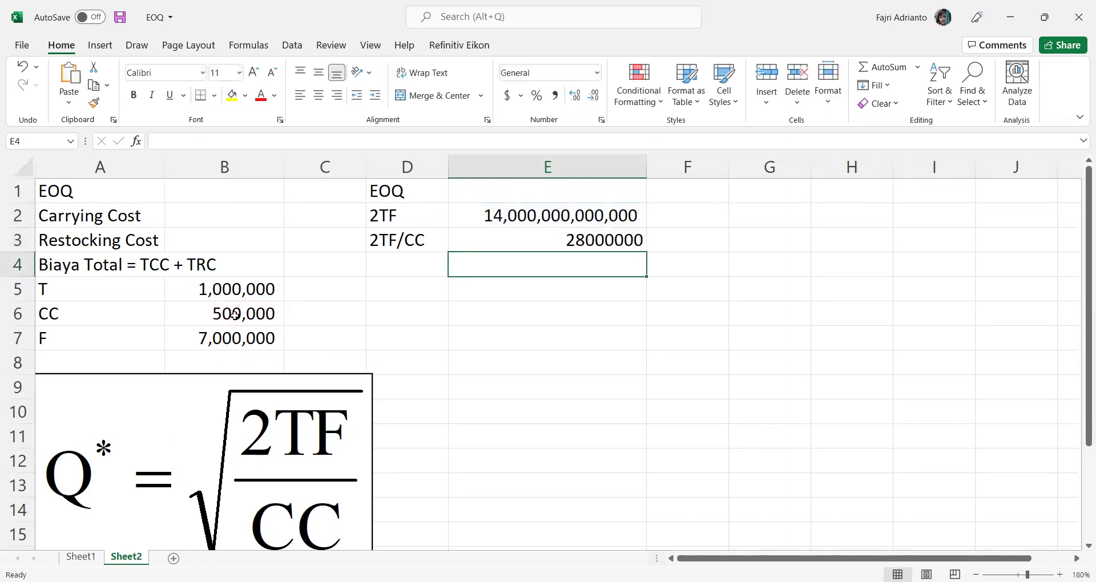
Step: Format the 2TF/CC result in E3 with thousands separators and no decimal places
click(588, 239)
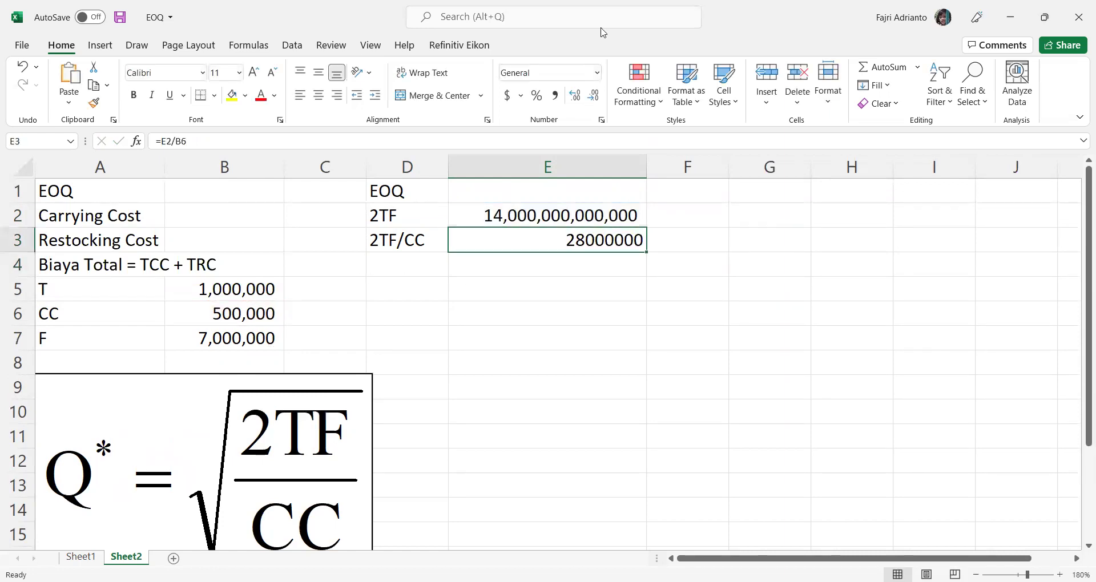
click(555, 95)
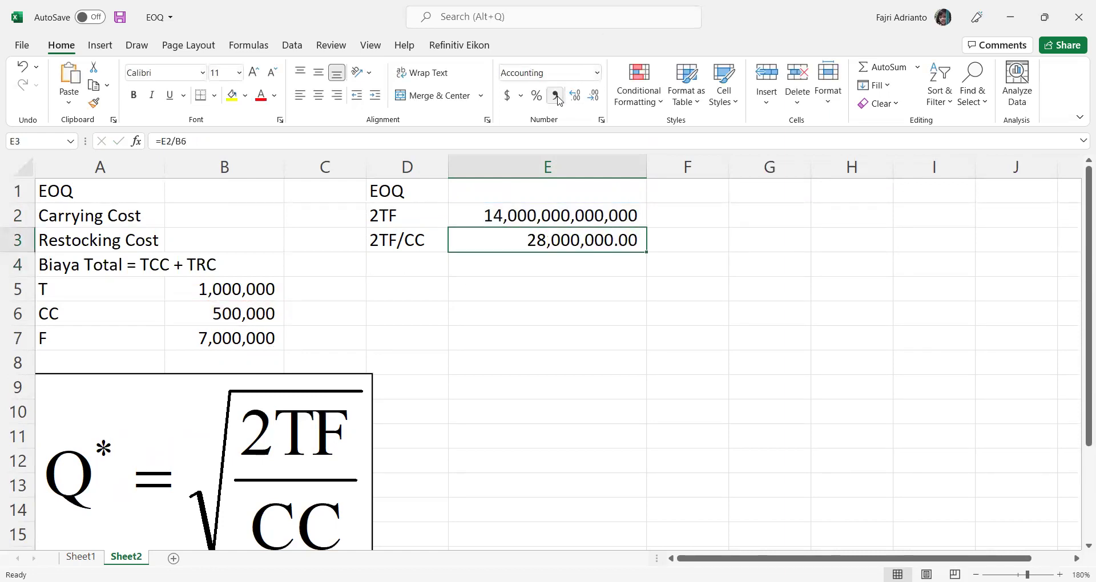
click(594, 96)
click(594, 96)
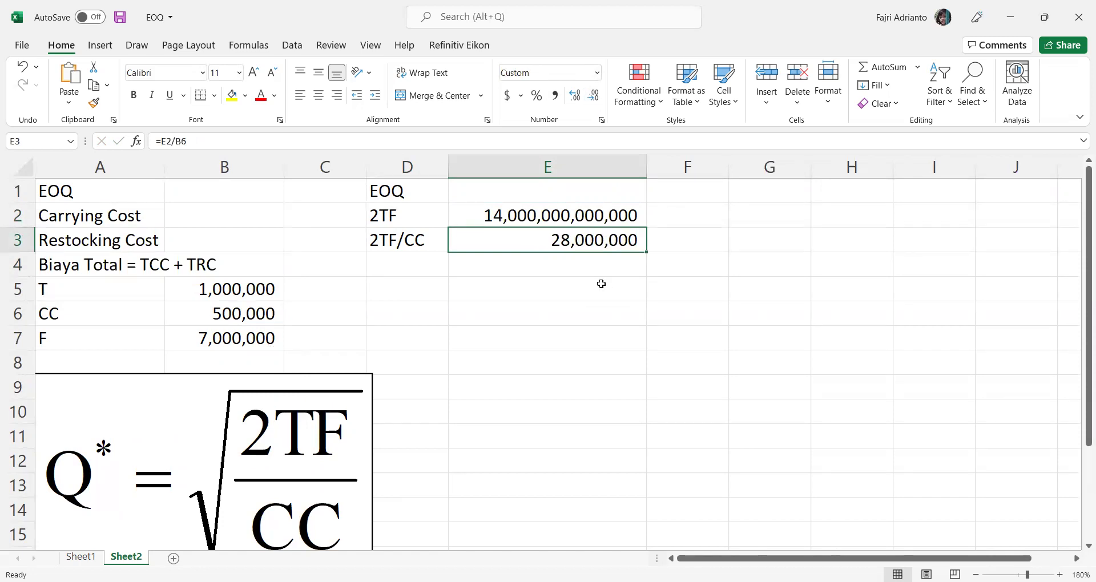
Step: Enter the label EOQ in cell D4 below the 2TF/CC label
click(409, 266)
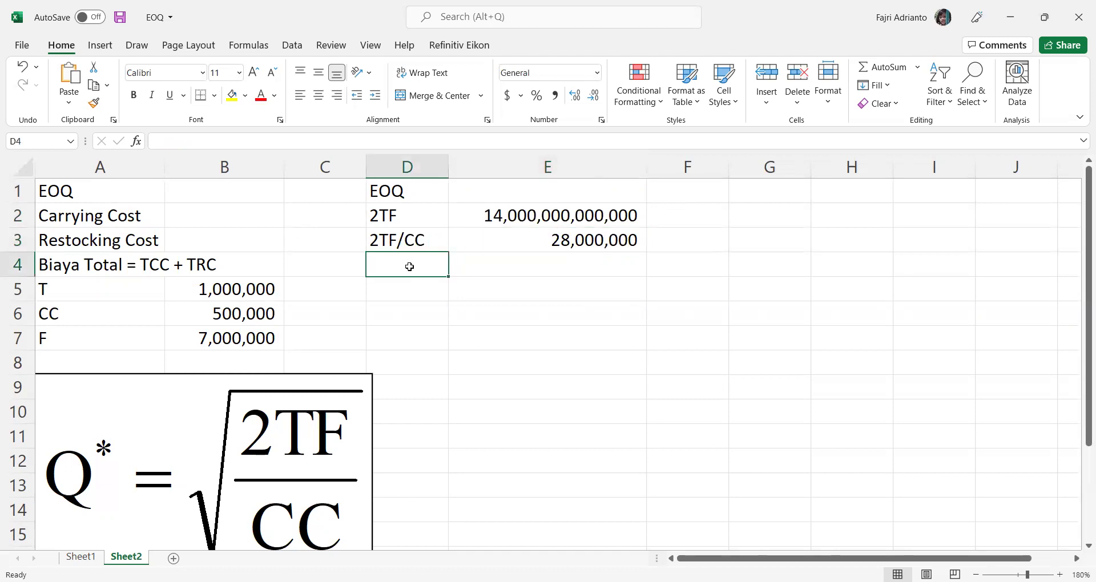
text(EOQ)
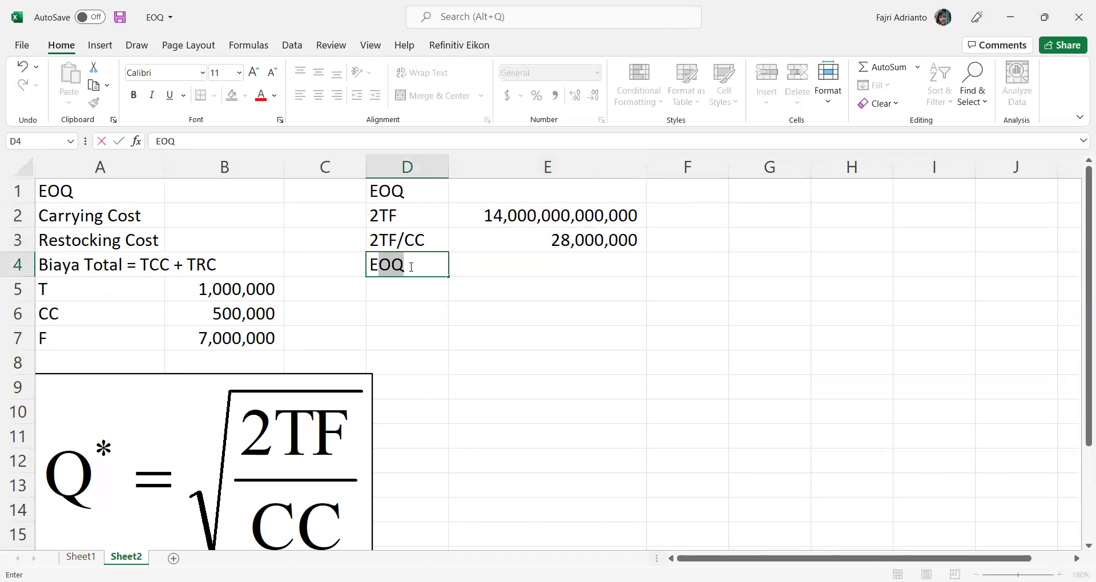
key(Tab)
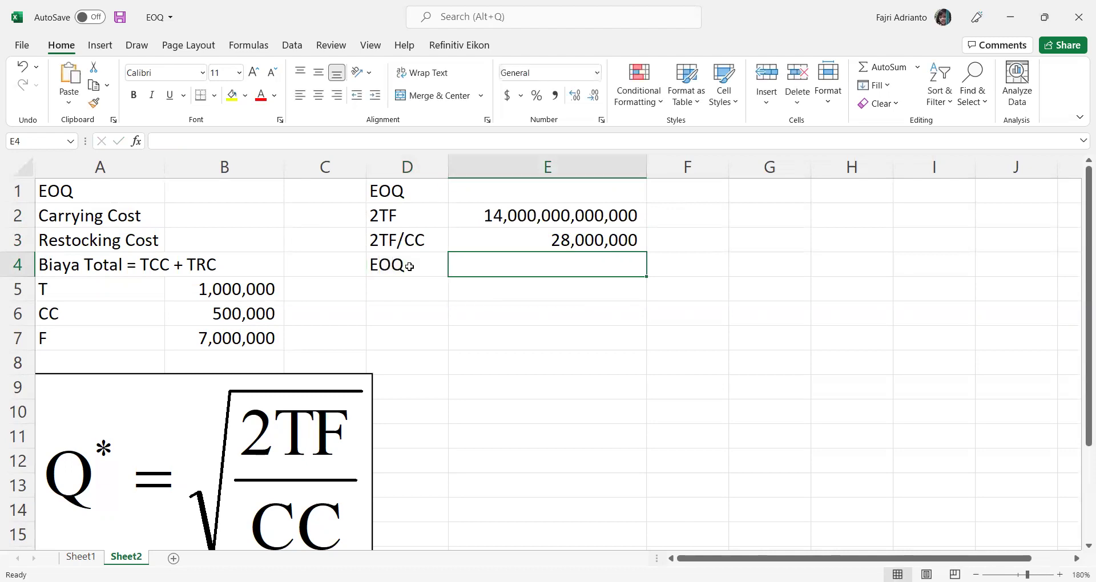
Step: Calculate the EOQ in cell E4 with the formula =SQRT(E3)
text(=)
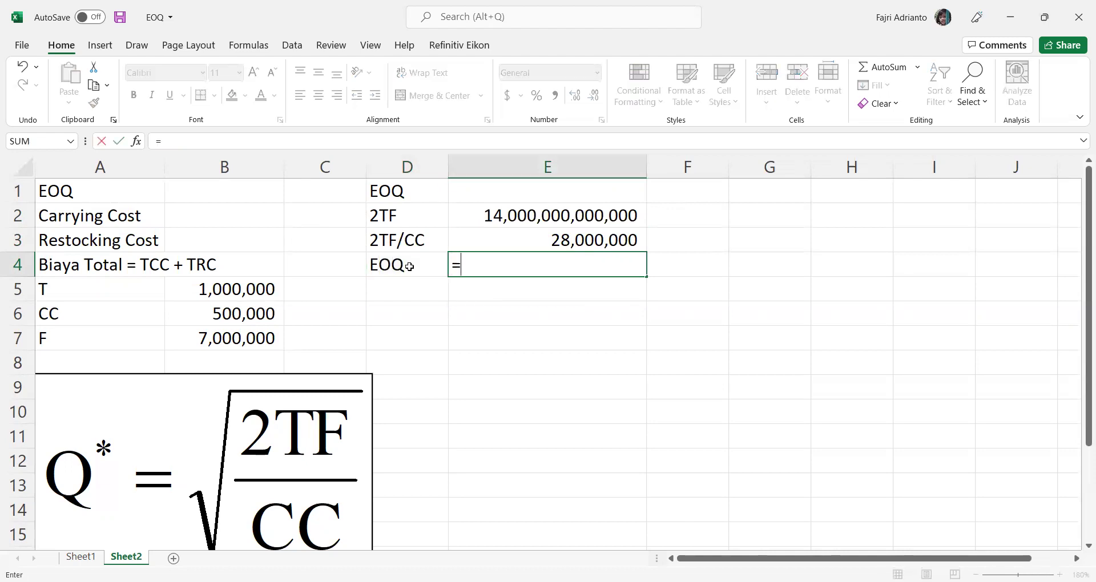
text(SQRT)
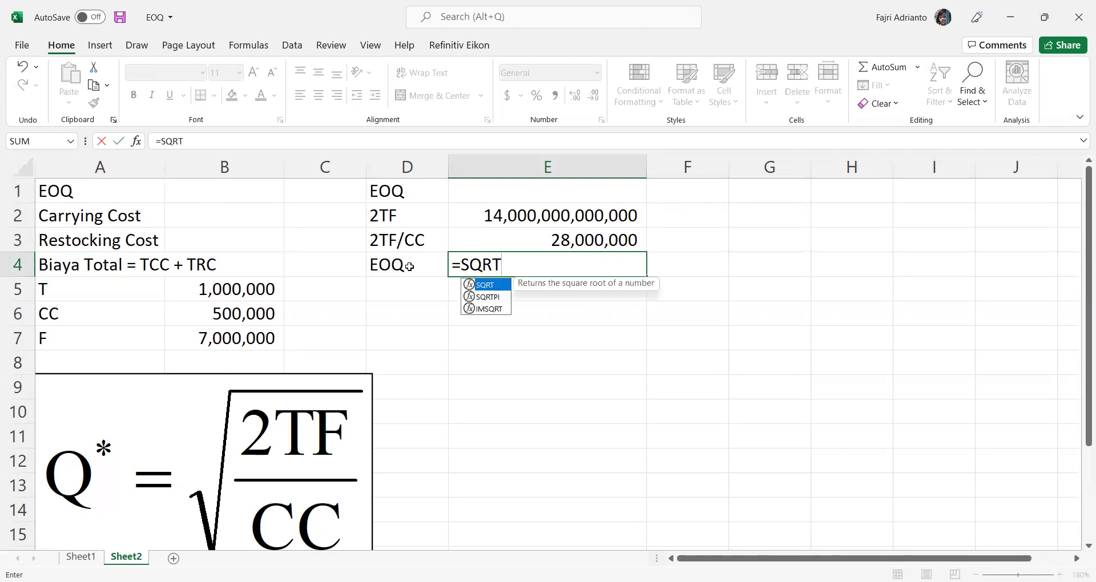
text(()
click(563, 242)
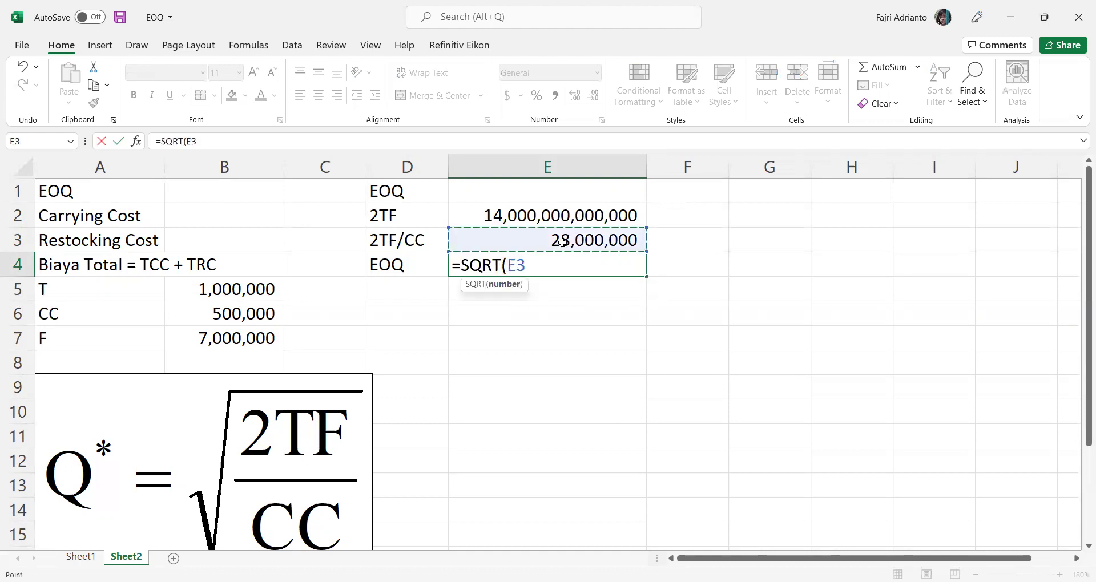
text())
key(Return)
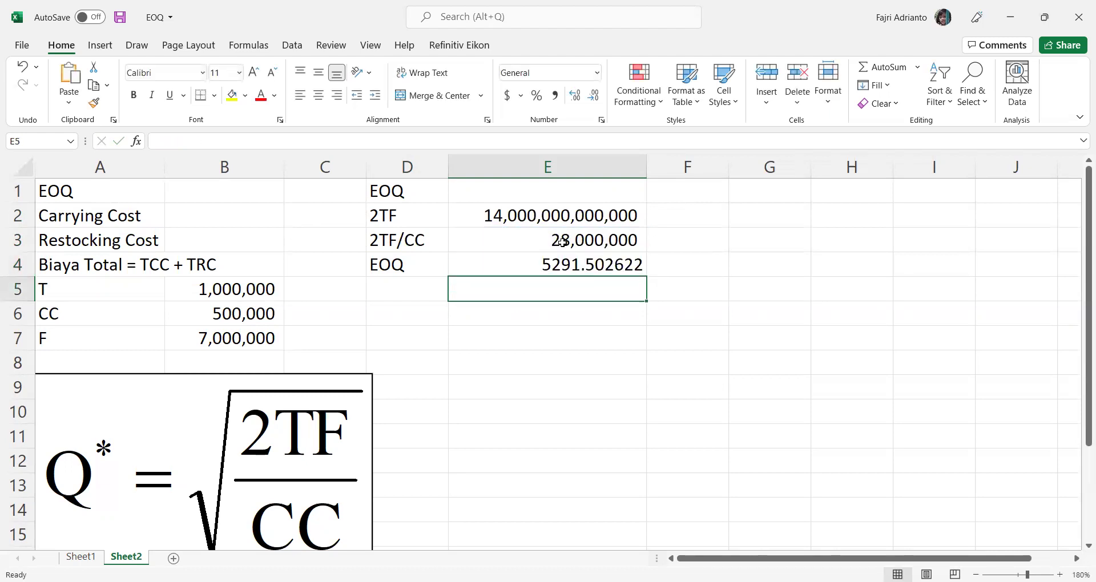
Step: Format the EOQ result in E4 to show no decimal places
click(546, 267)
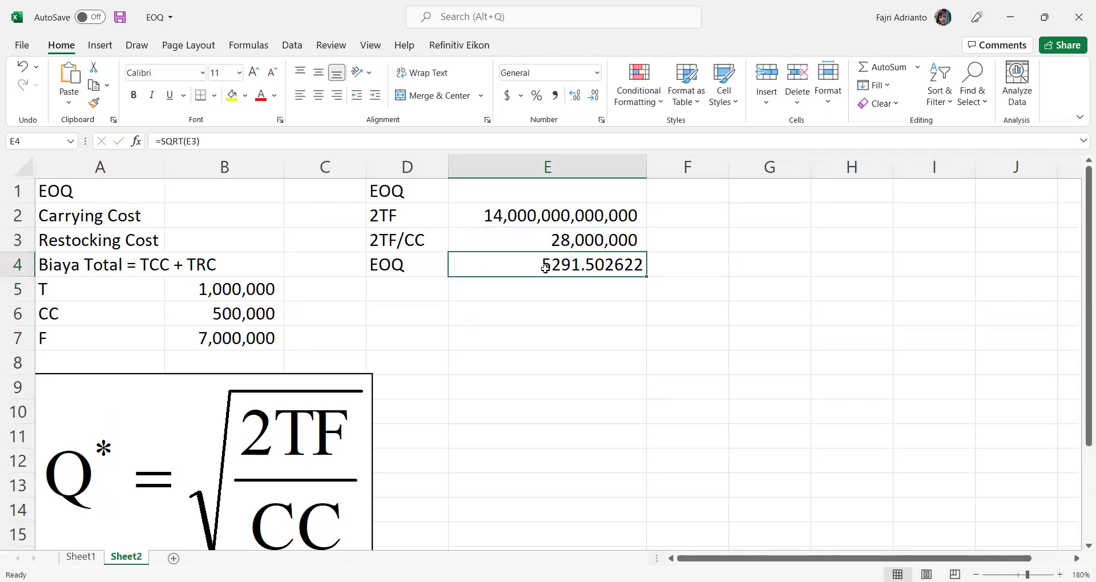
click(592, 105)
click(591, 106)
click(591, 105)
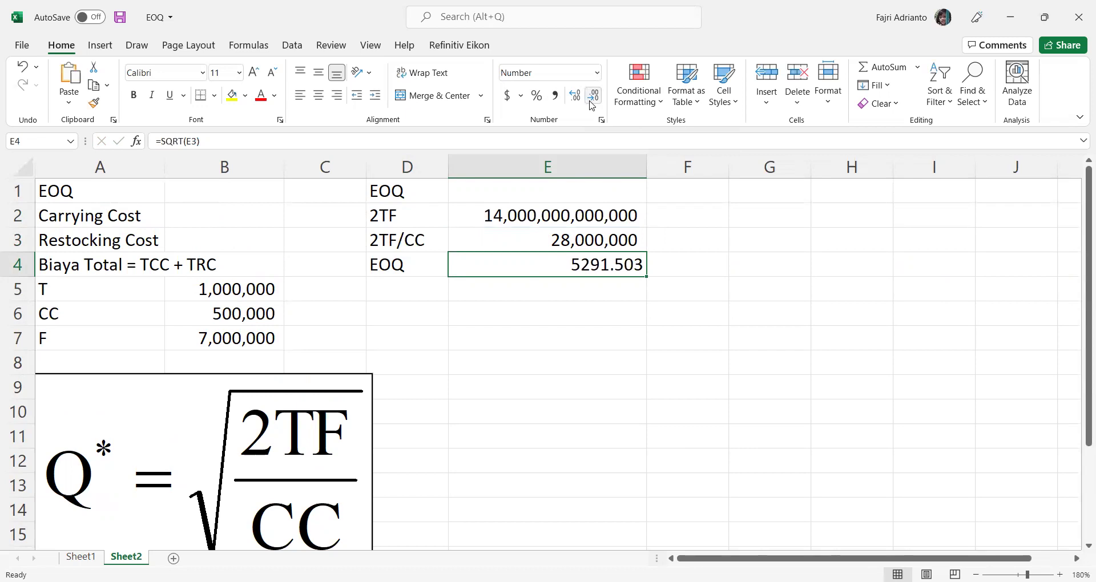
click(593, 98)
click(593, 98)
click(593, 98)
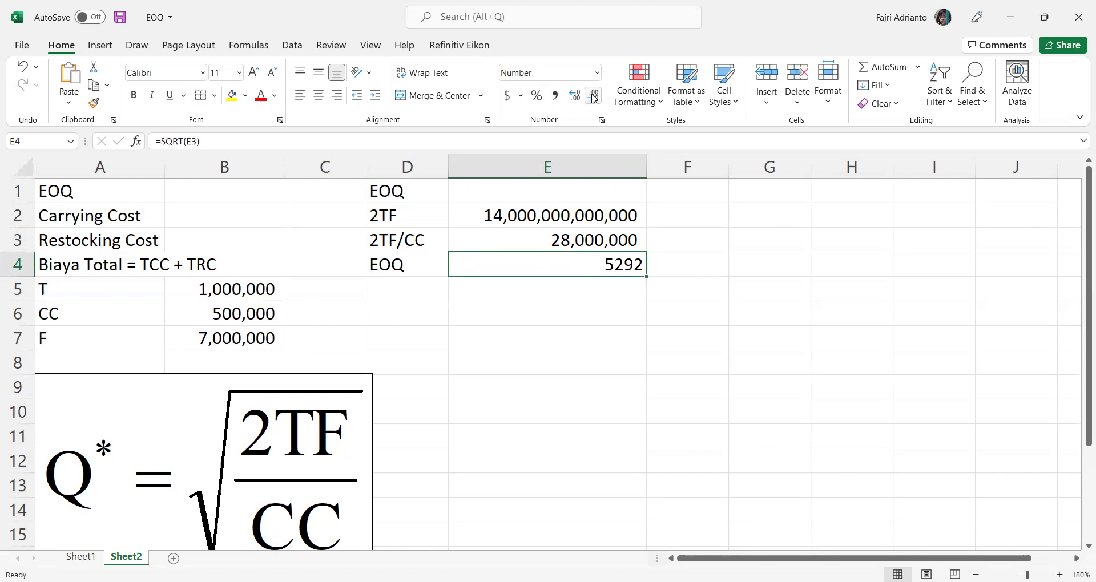
Step: Enter the label TCC = TRC in cell D5 below the EOQ label
click(135, 219)
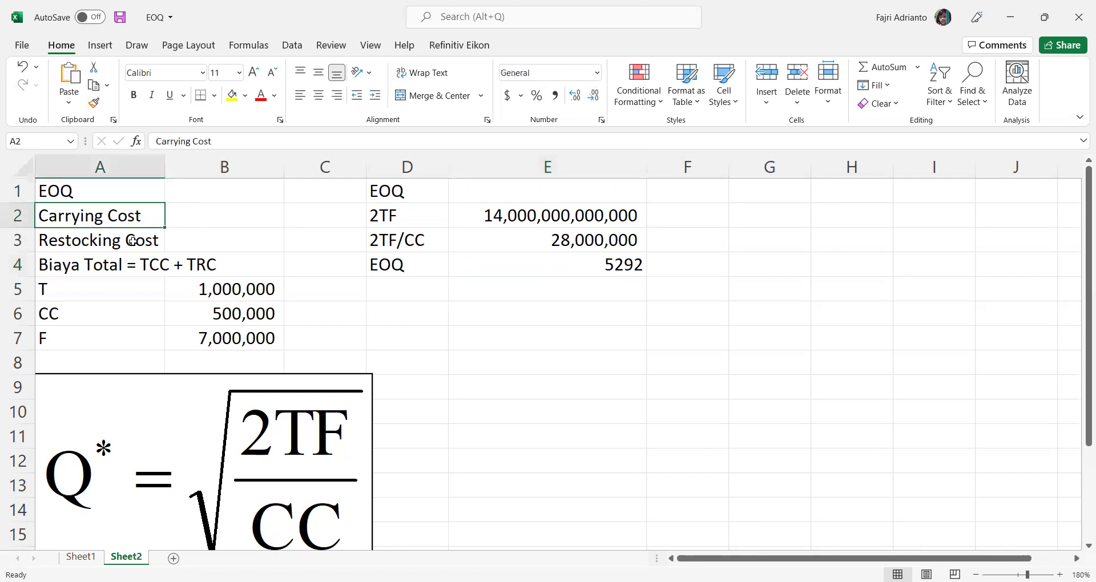
click(433, 293)
text(TT)
key(BackSpace)
text(CC = TRC)
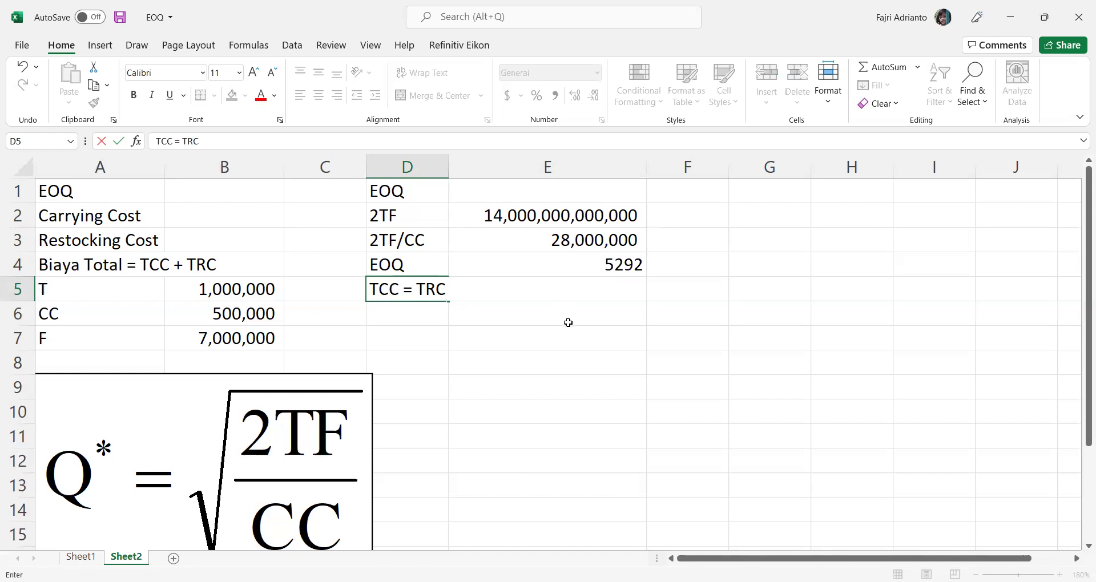
click(512, 349)
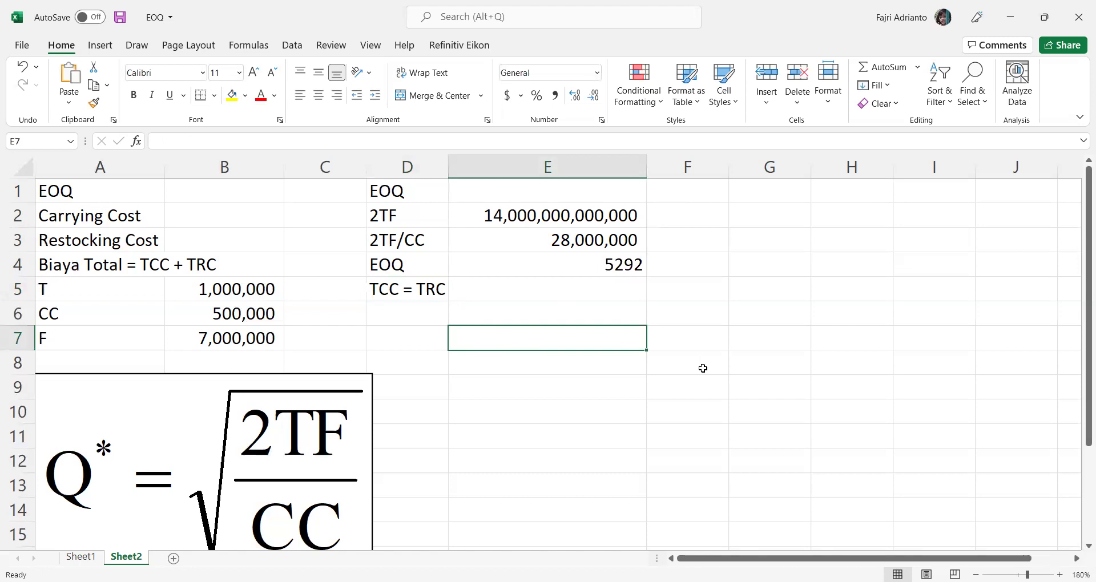
Step: Enter the headers Q in G1 and Rata2 Persedian in H1, and fit column H to its content
click(746, 193)
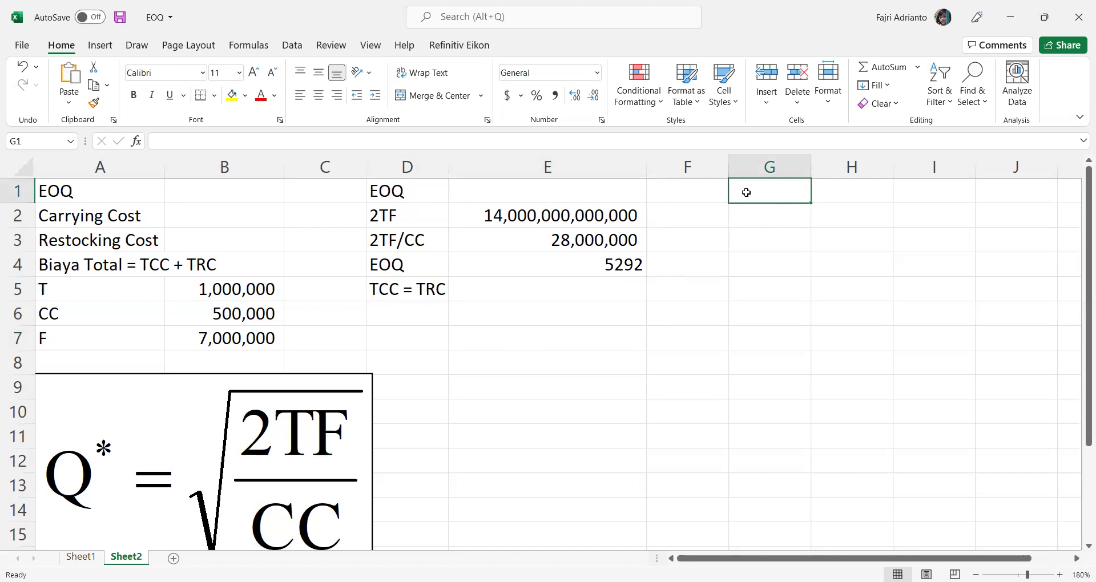
text(Q)
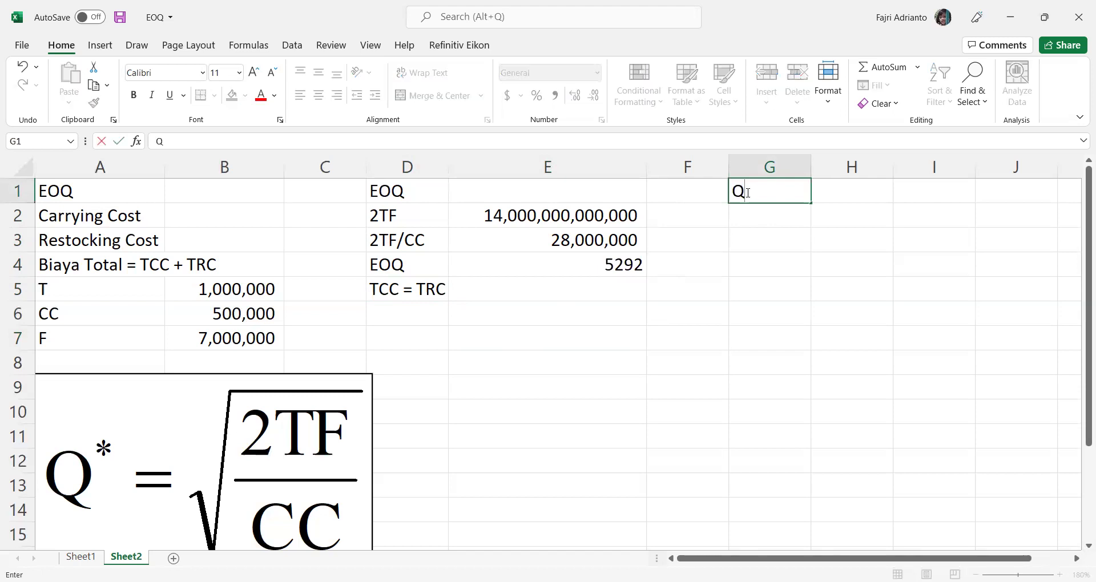
key(Tab)
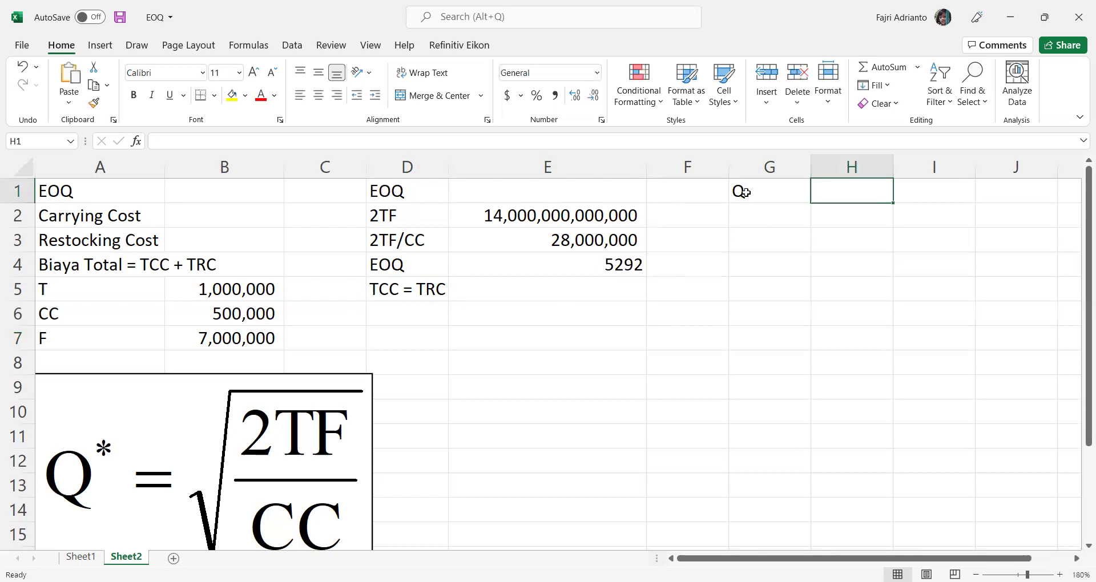
text(Rata)
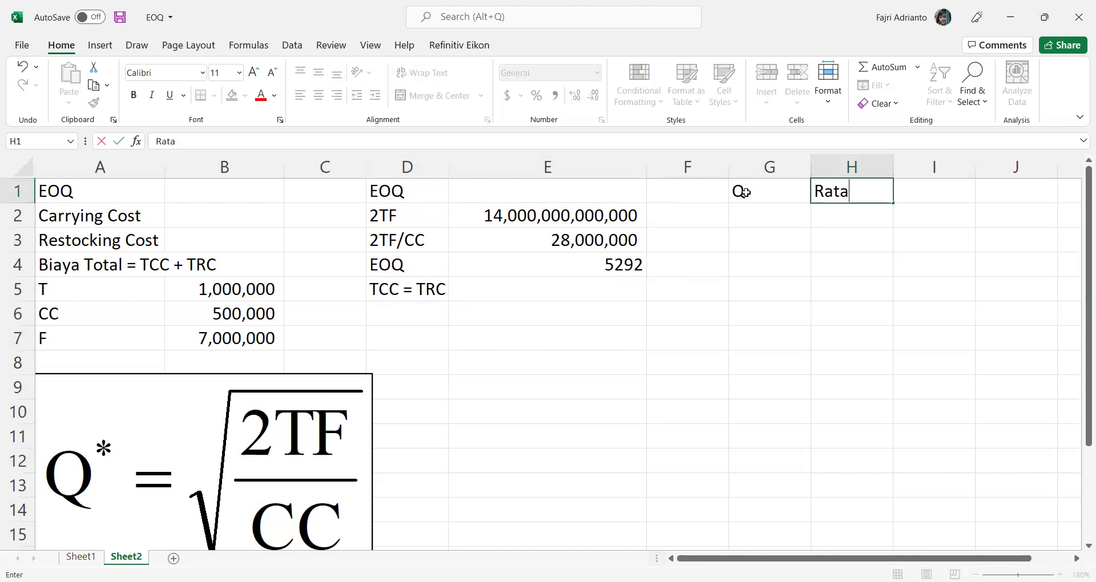
text(2 Persedia)
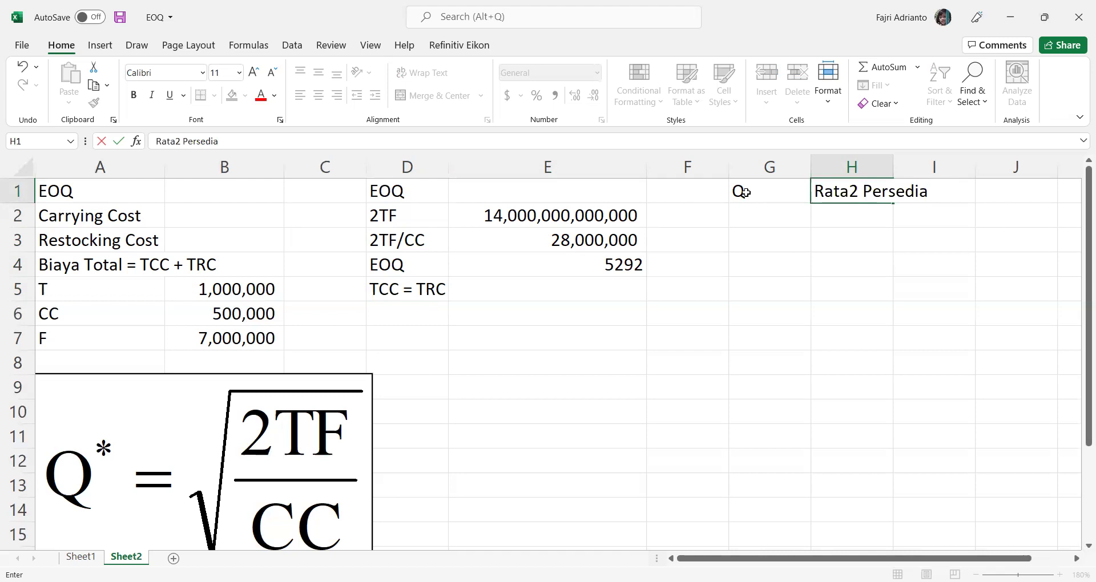
text(n)
key(Return)
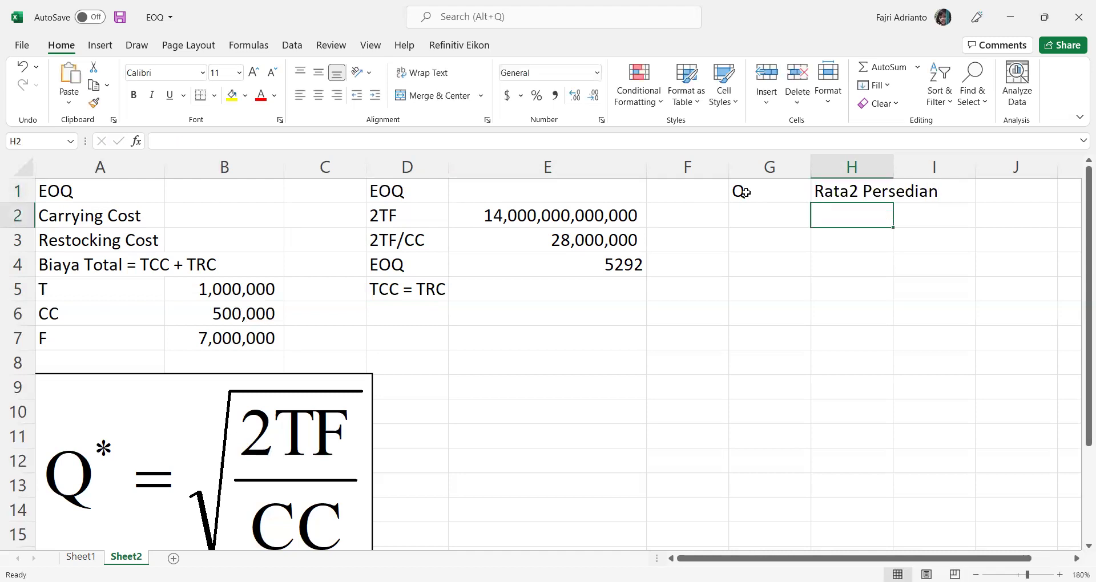
double_click(893, 168)
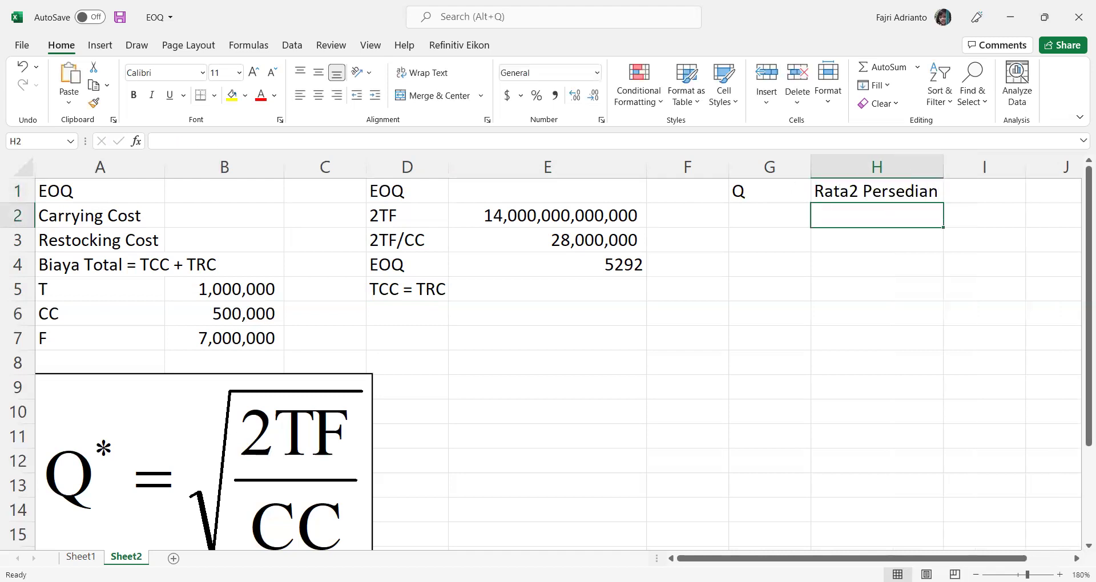
Step: Add the headers TCC in cell I1 and Frekuensi Pemesanan in cell J1
scroll(558, 353, right, 5)
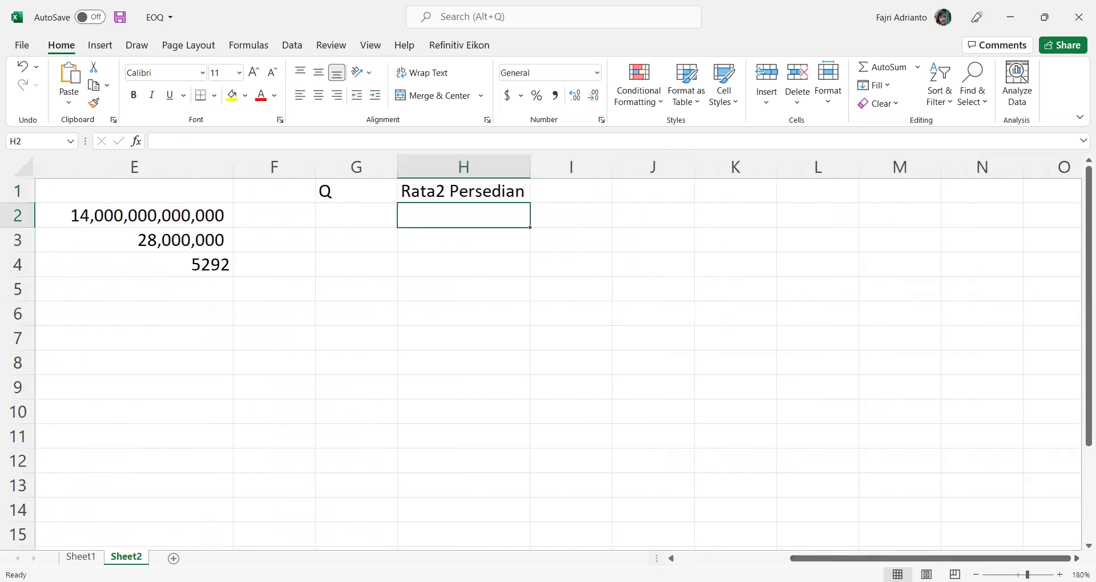
click(976, 574)
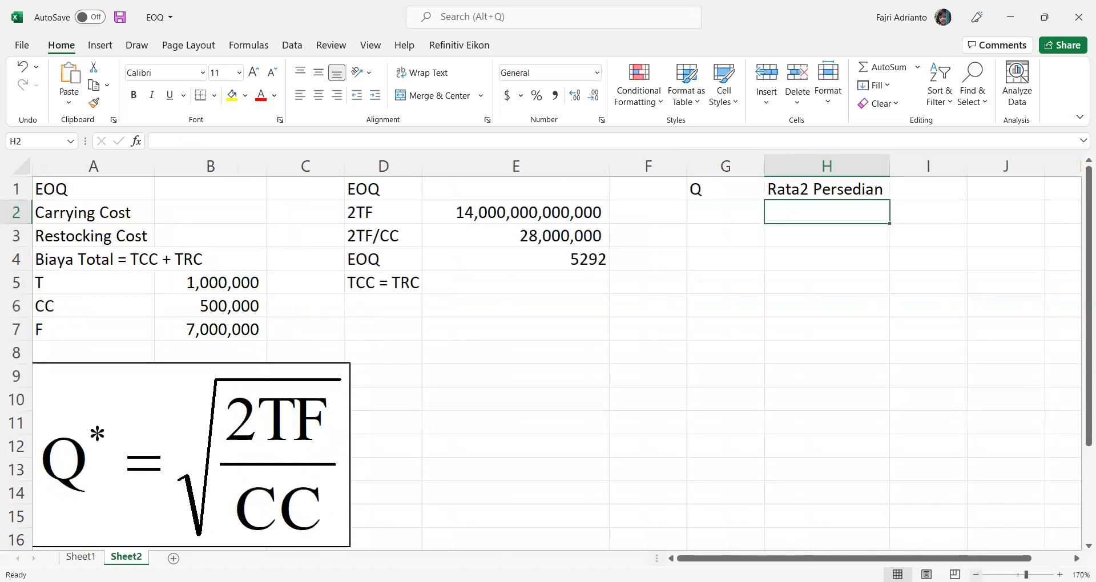
click(922, 192)
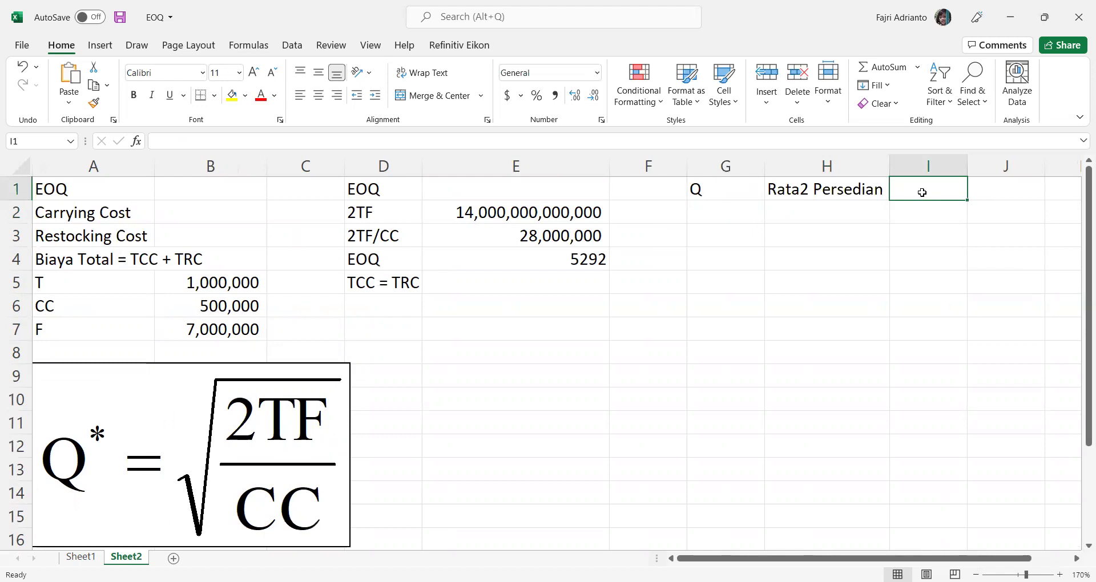
text(TCC)
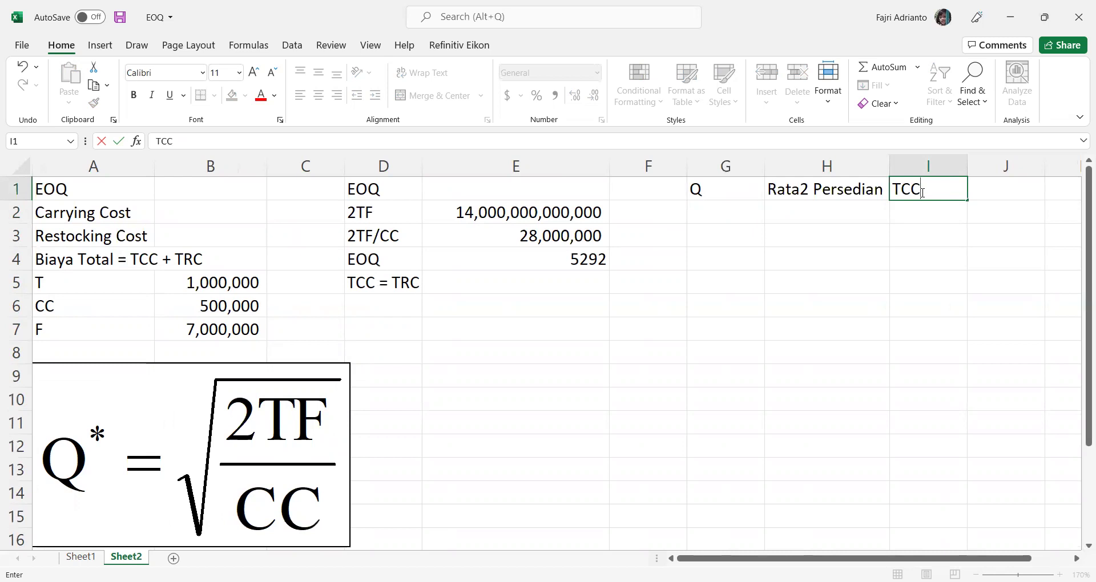
key(Tab)
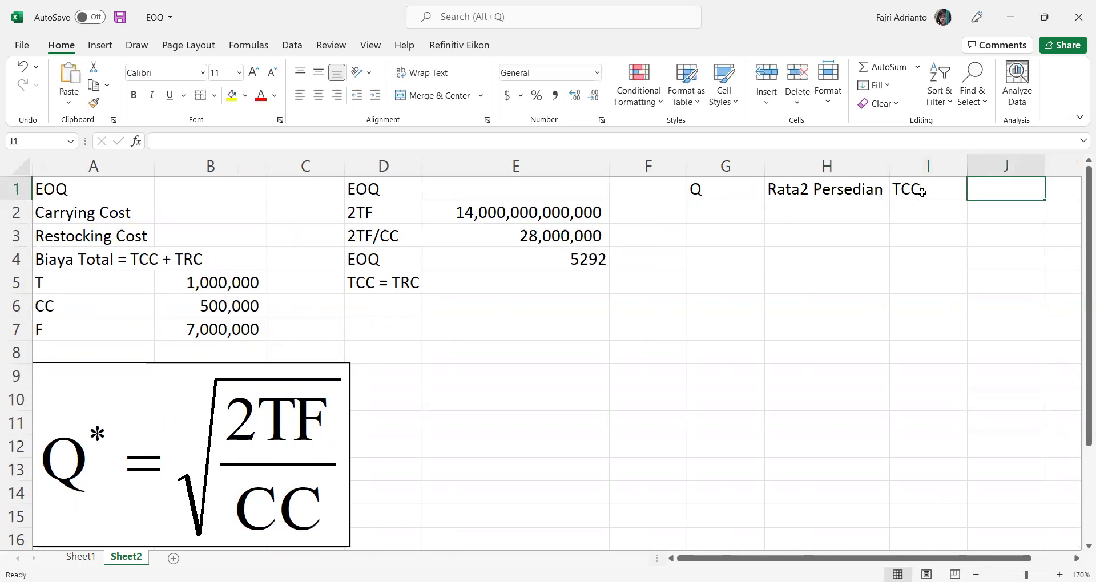
click(976, 575)
click(976, 575)
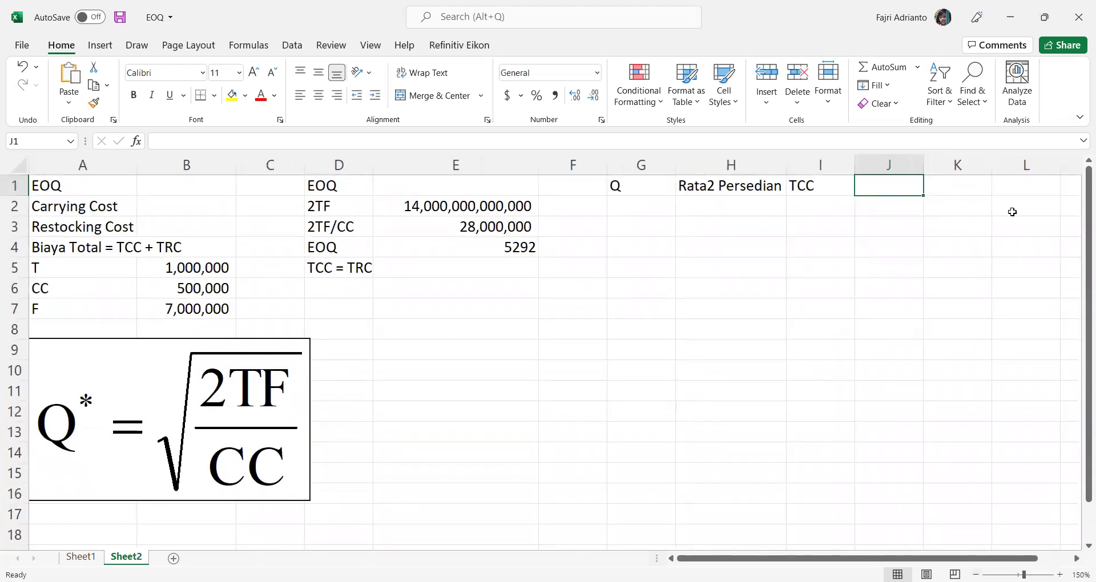
text(FRe)
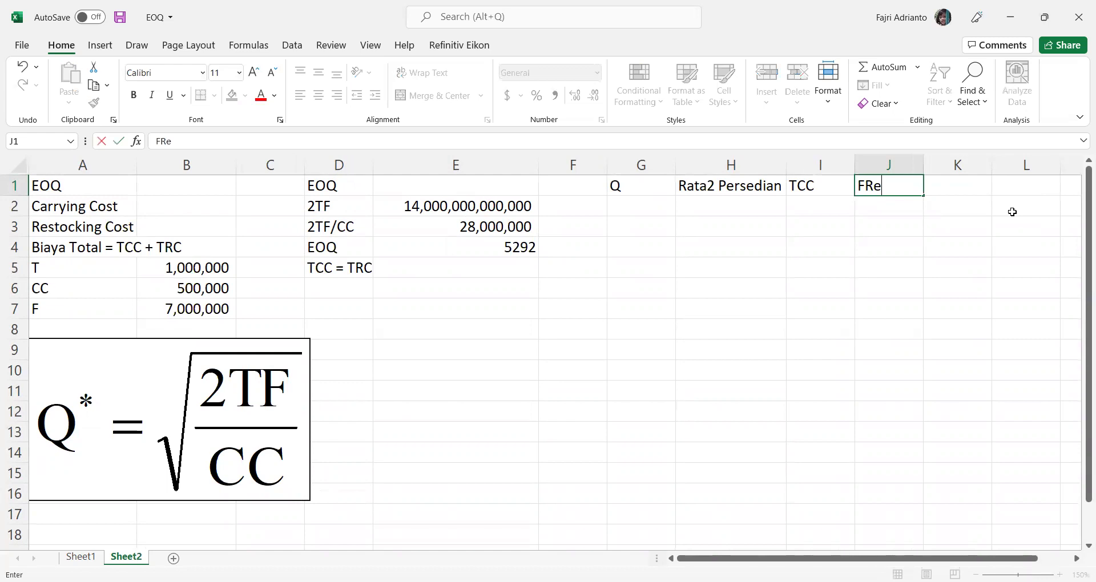
text(kuensi Pemesanan)
key(Tab)
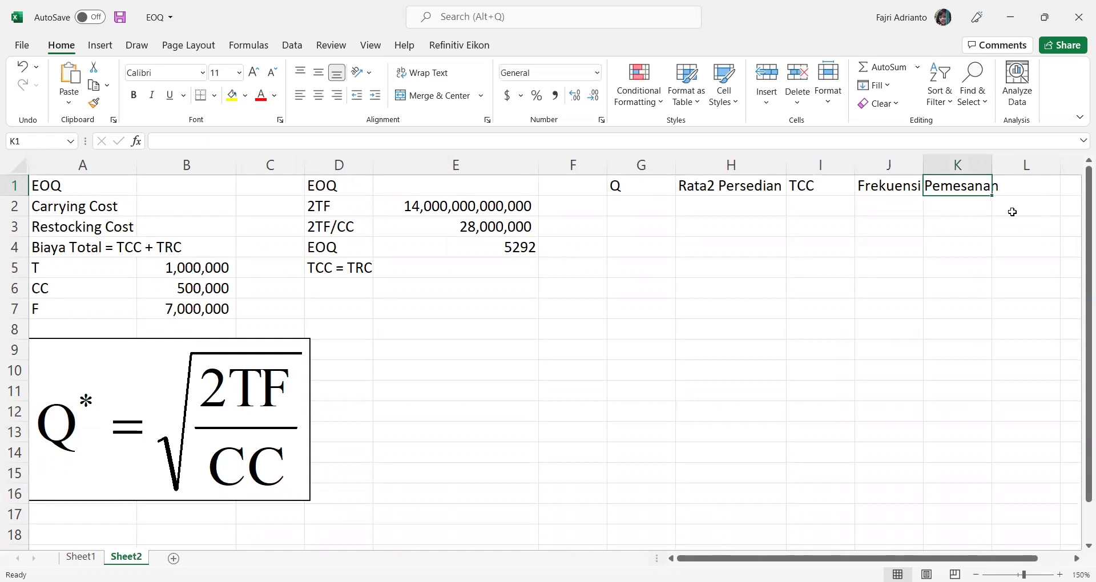
Step: Add the headers Total Biaya Pemesanan in cell K1 and Total Biaya in cell L1
text(Total)
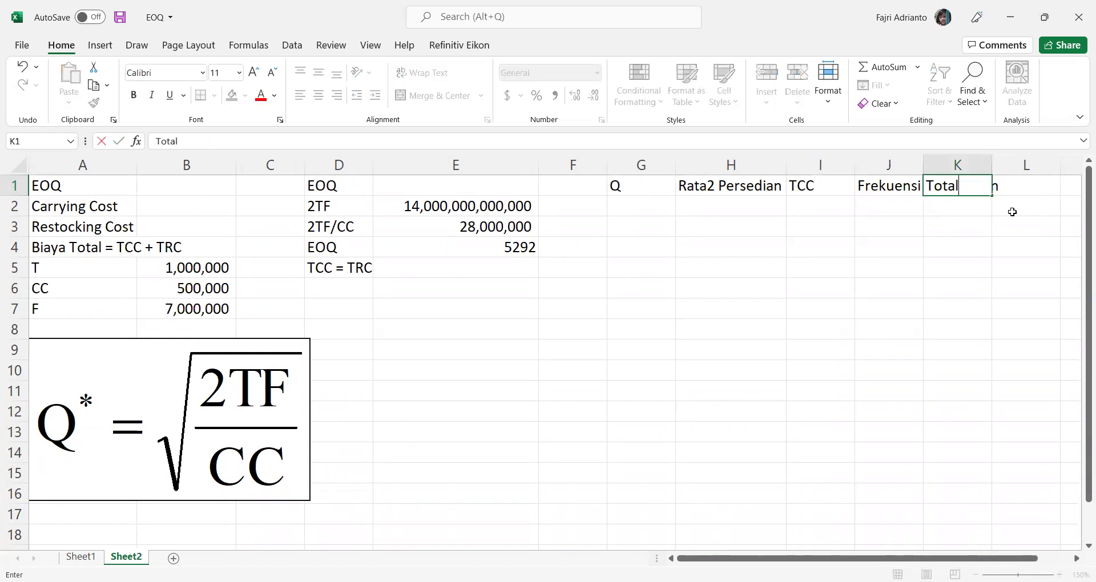
text( Biaya PEm)
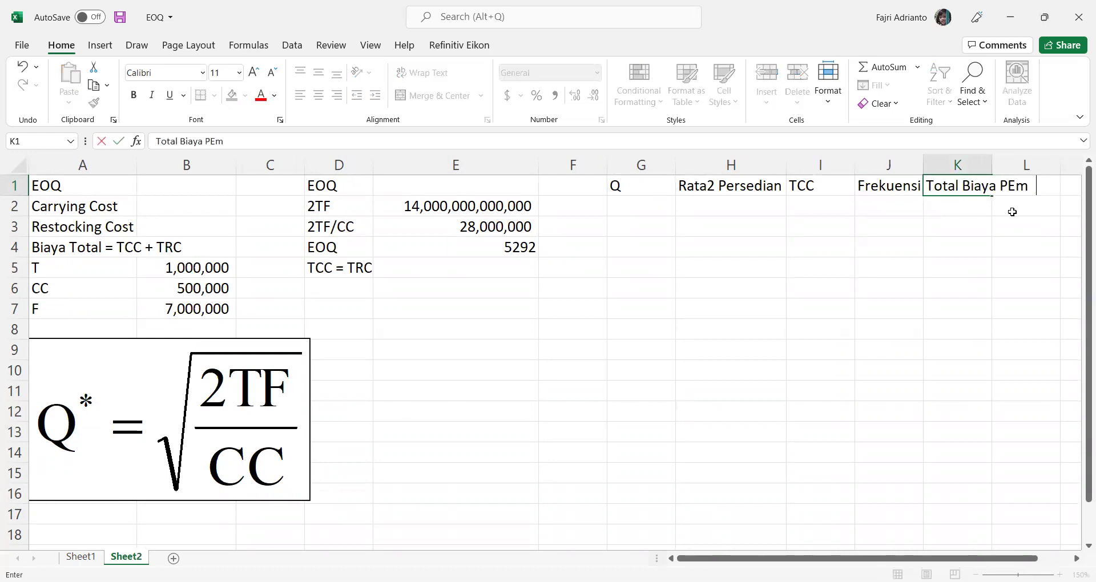
text(esanan)
key(Tab)
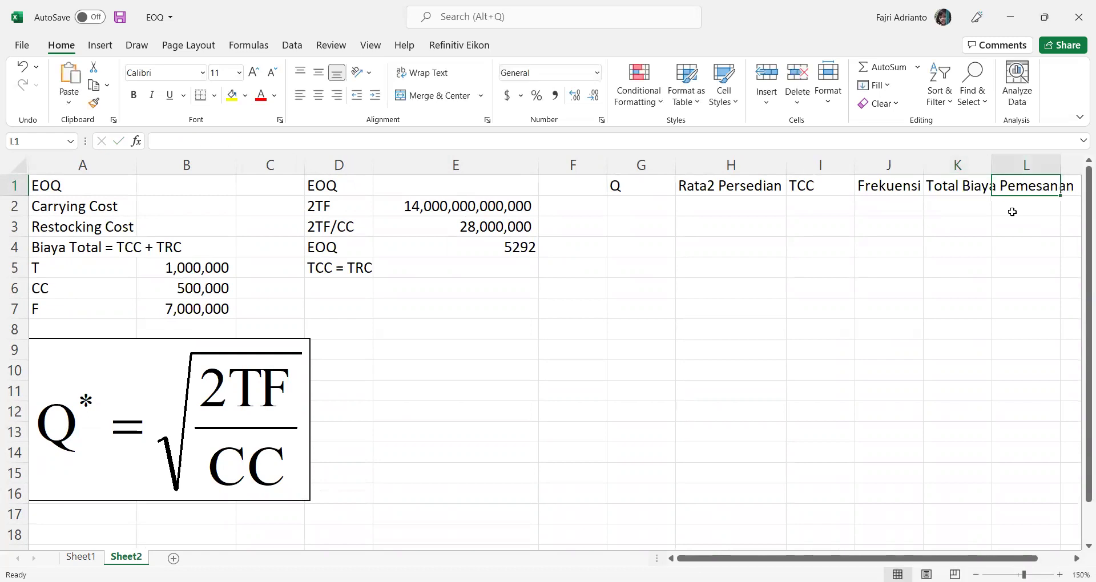
text(T)
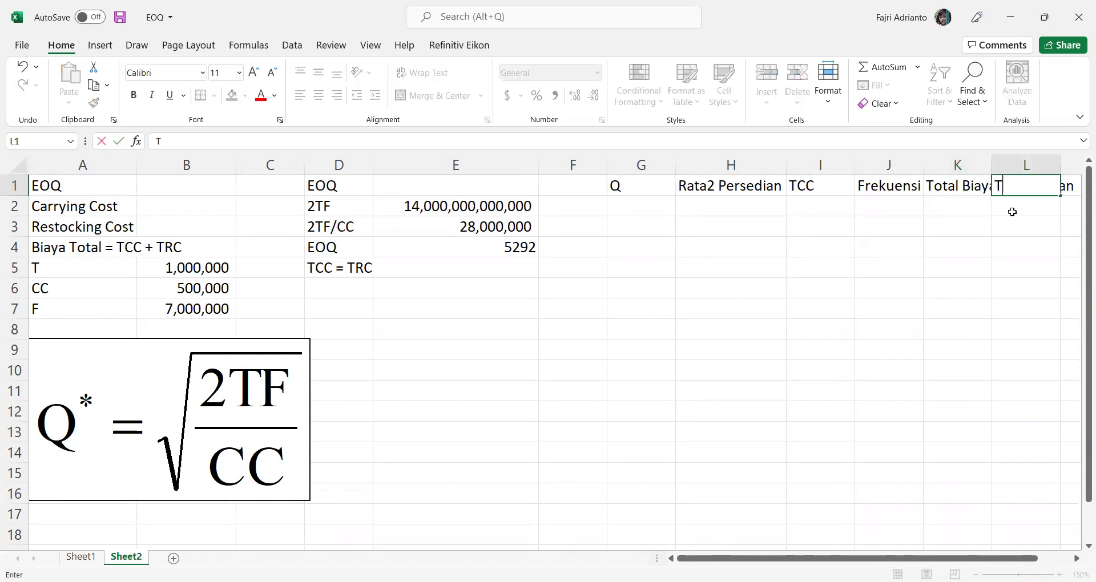
text(otal Biaya)
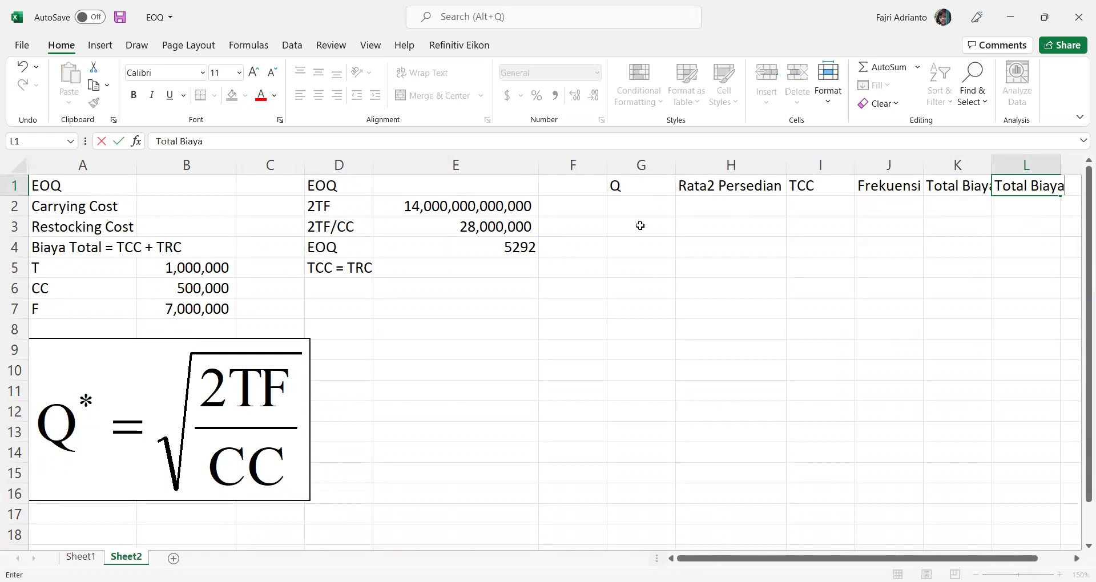
click(669, 226)
Step: Wrap the text of the table headers in G1:L1
drag(657, 185, 1010, 187)
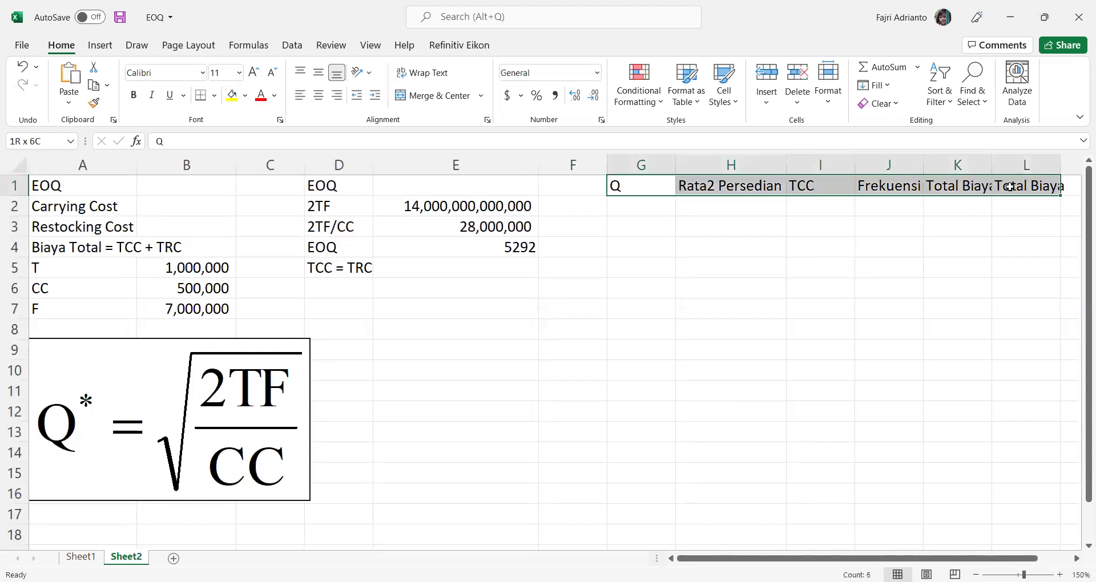
click(422, 72)
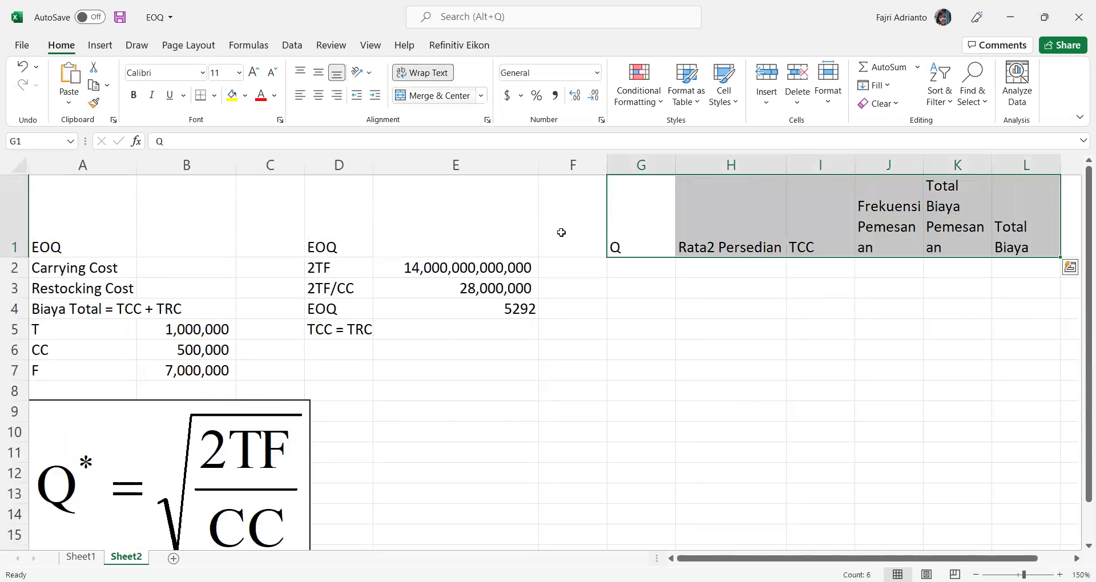
click(732, 282)
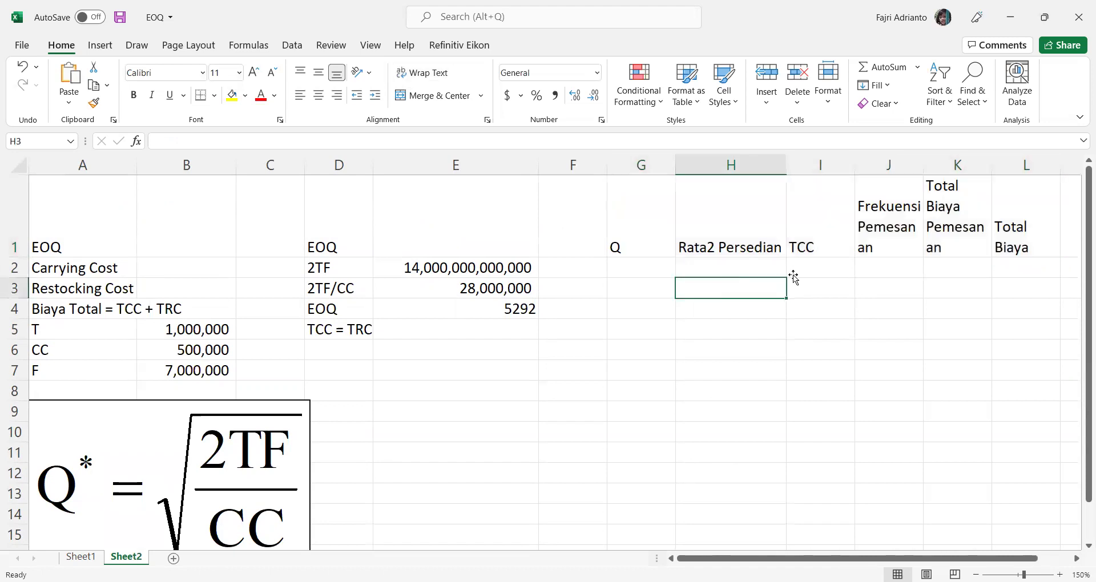
Step: Widen column J so Frekuensi Pemesanan wraps at the word break, and fit row 1's height to its headers
drag(920, 167, 949, 166)
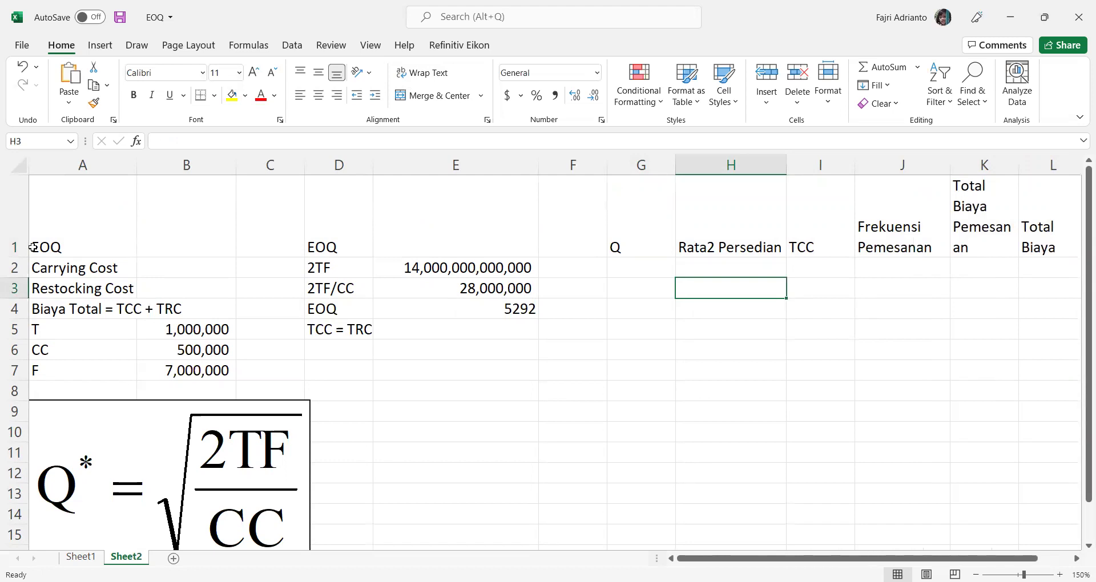
drag(26, 258, 26, 219)
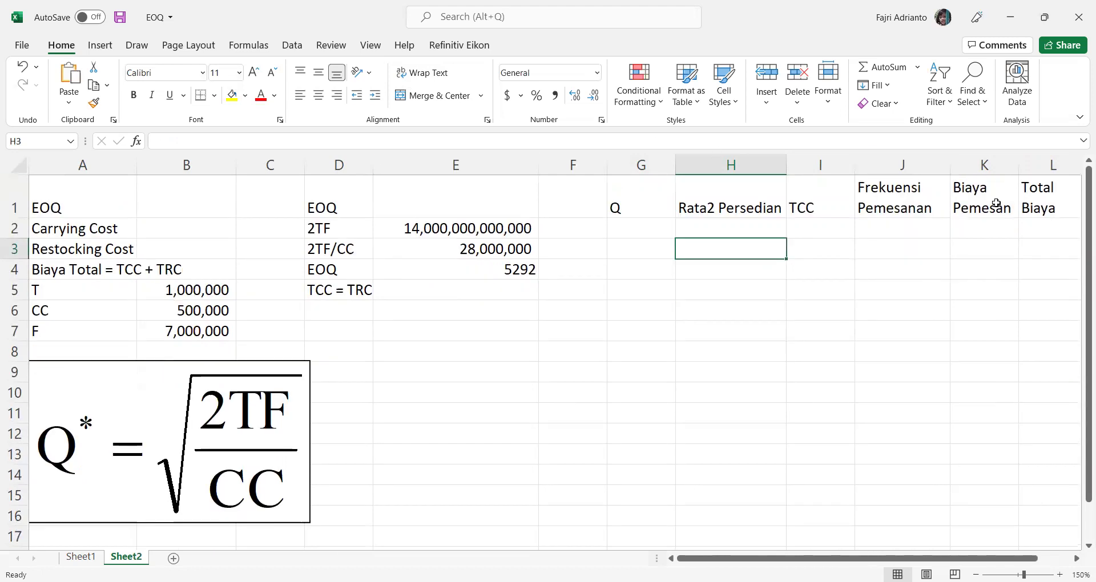
double_click(22, 218)
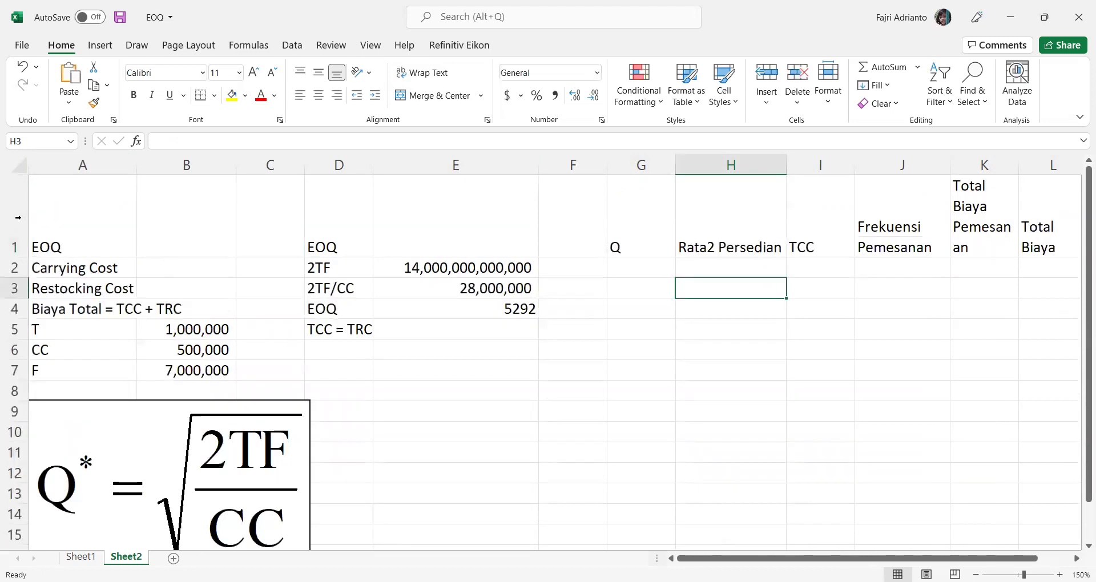
Step: Enter the first two Q values, 2000 in G2 and 2200 in G3
click(505, 311)
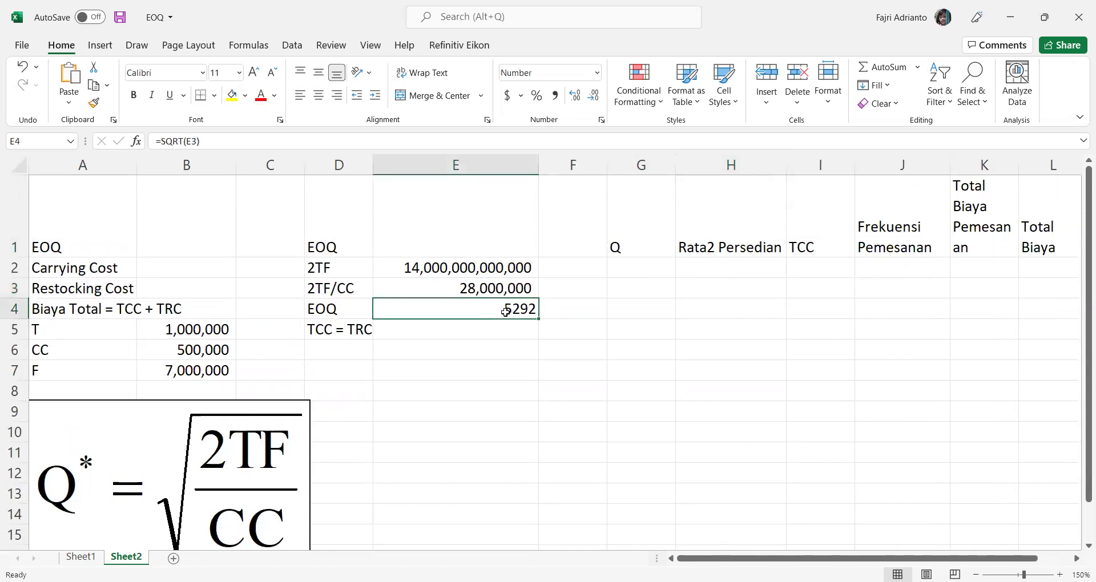
click(626, 273)
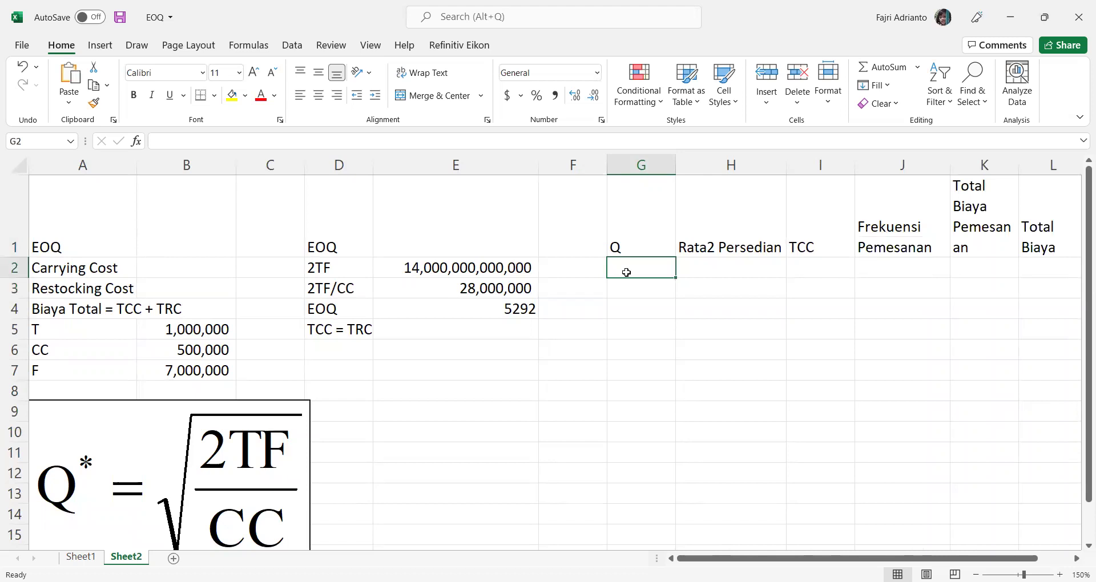
text(2000)
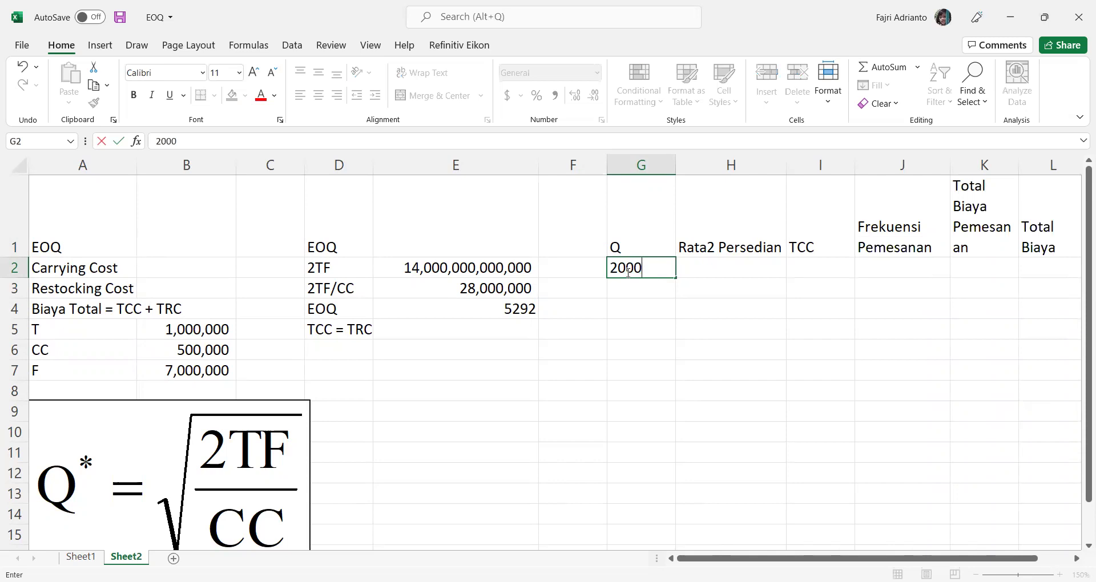
key(Return)
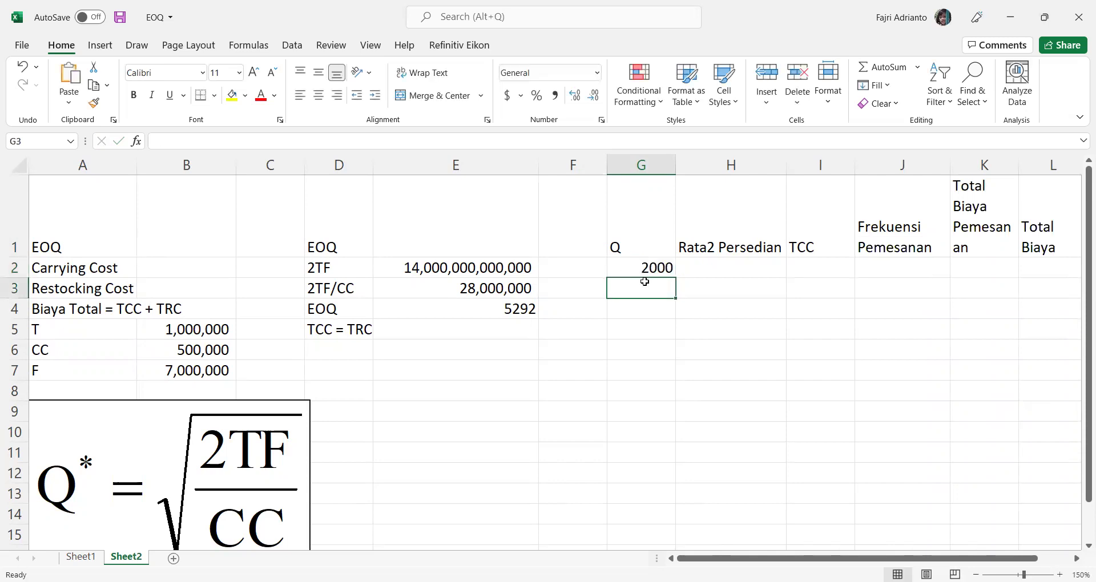
text(2200)
key(Return)
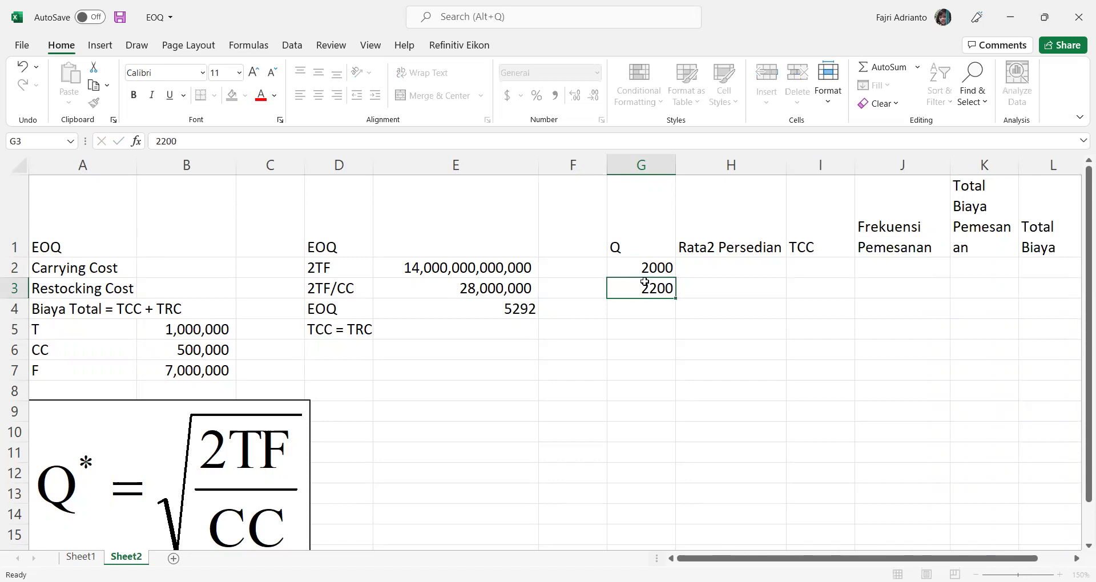
Step: Format G2:G3 with thousands separators and no decimal places
drag(648, 272, 647, 288)
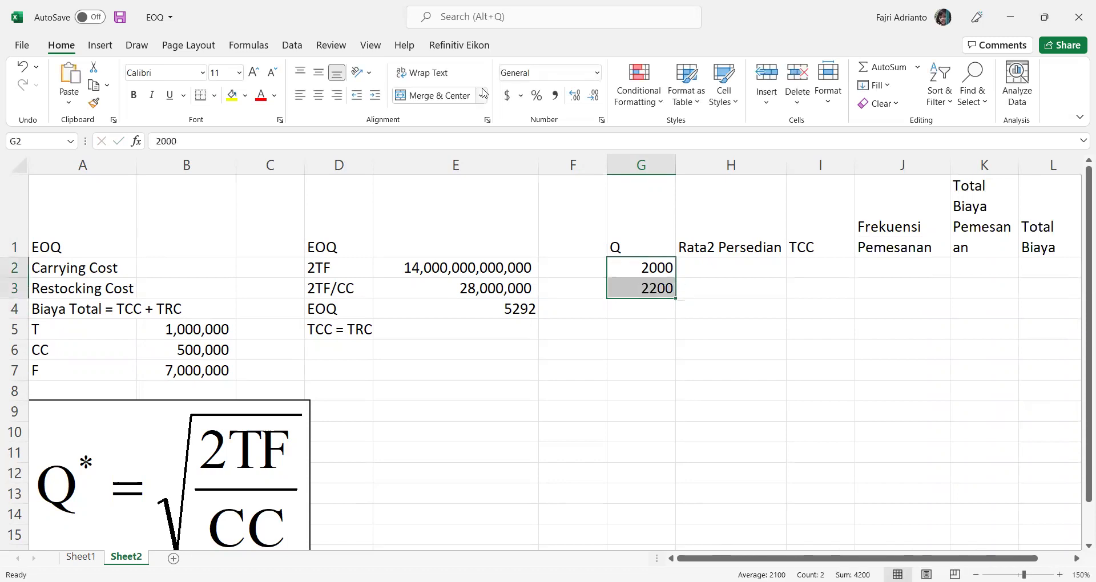
click(553, 98)
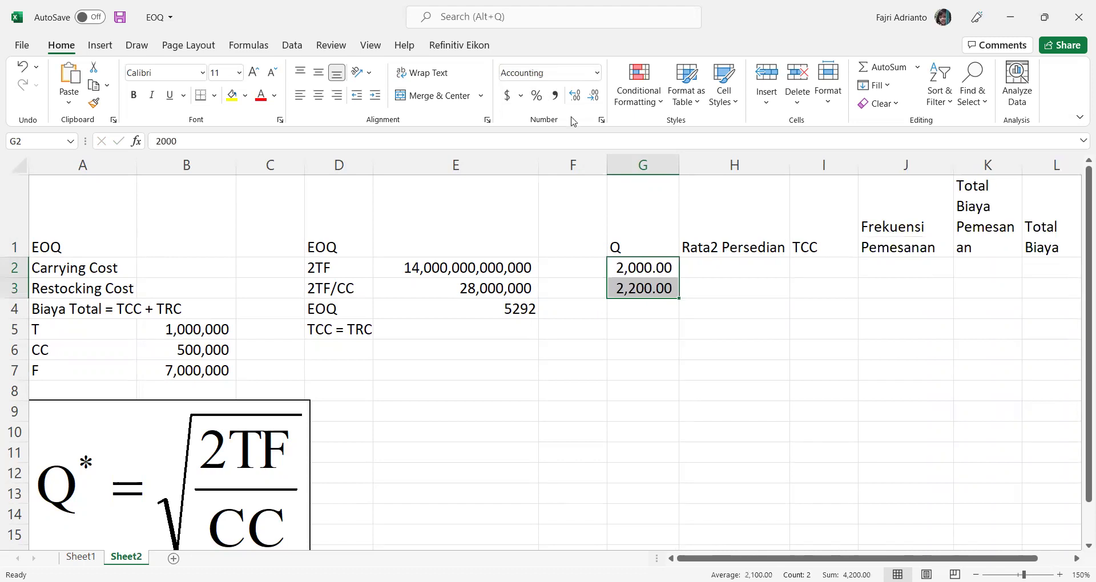
click(597, 100)
click(596, 100)
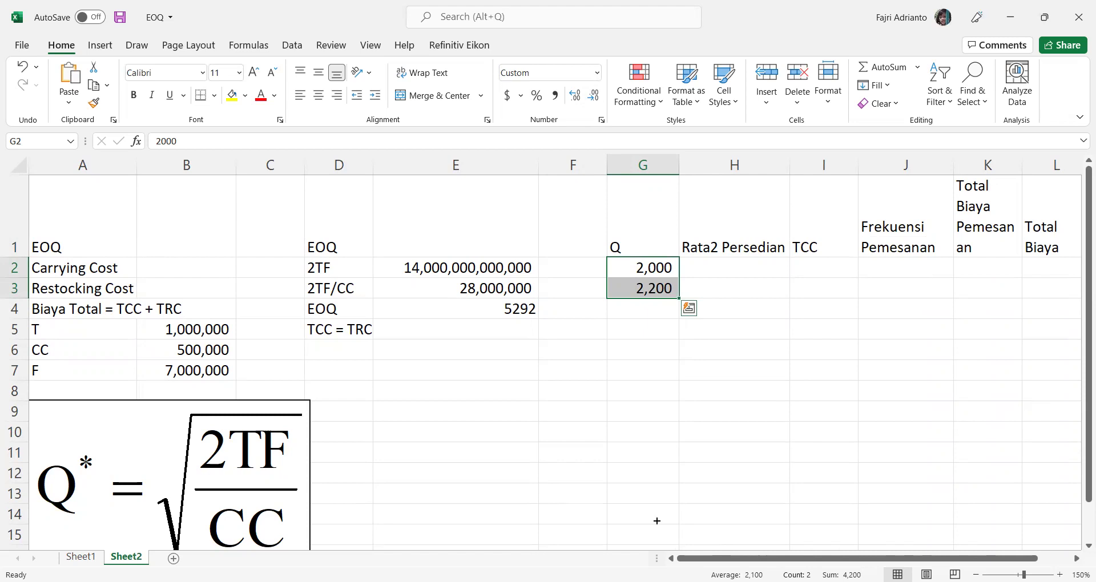
Step: Extend the Q series from G2:G3 down column G to 10,000 in G42
drag(679, 297, 642, 376)
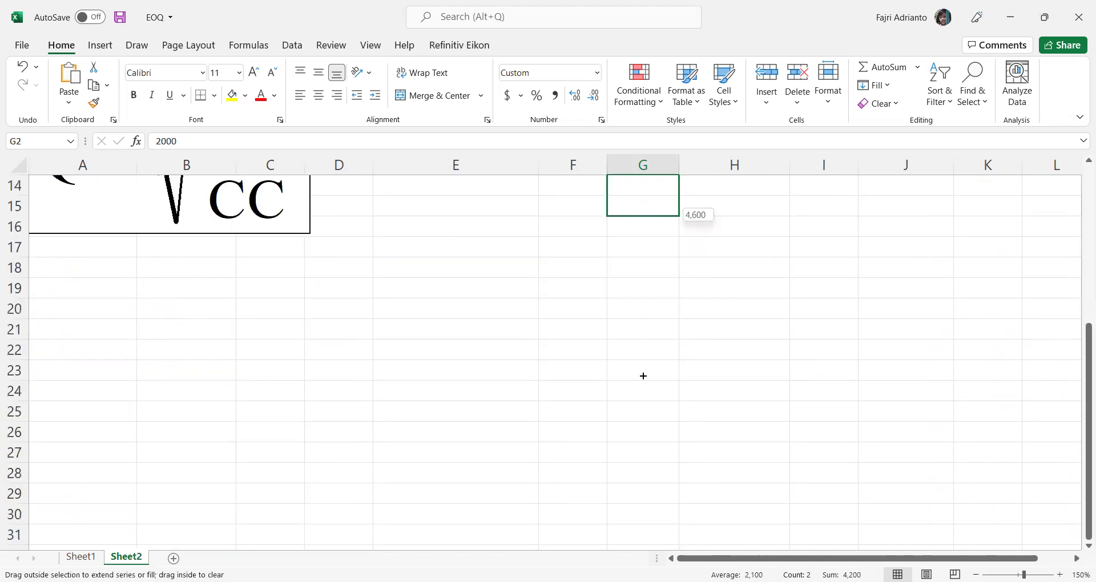
drag(651, 488, 646, 543)
drag(643, 489, 645, 466)
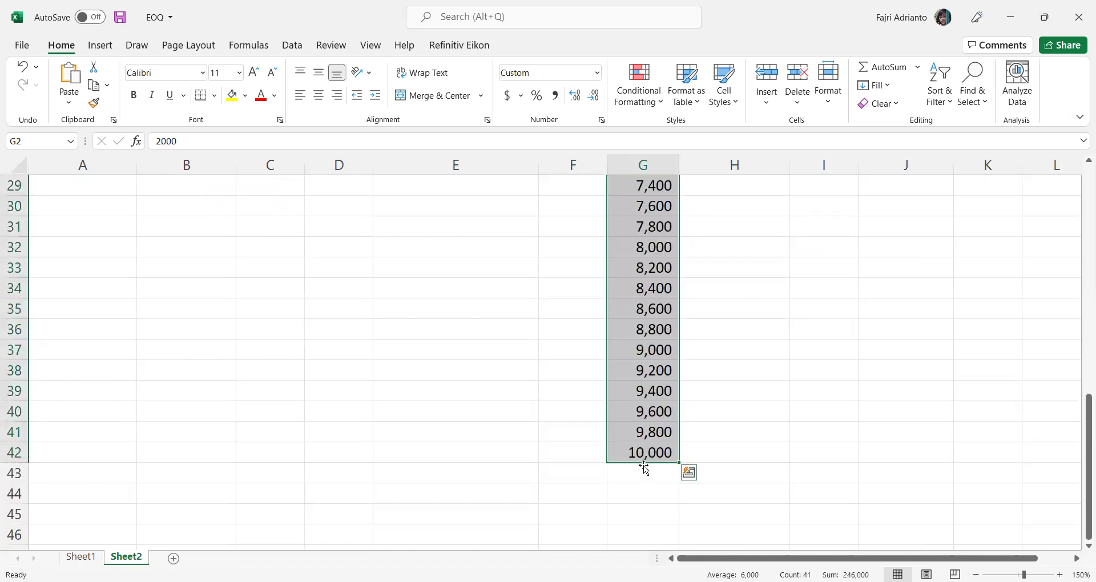
scroll(645, 467, up, 2)
click(748, 380)
scroll(748, 380, up, 7)
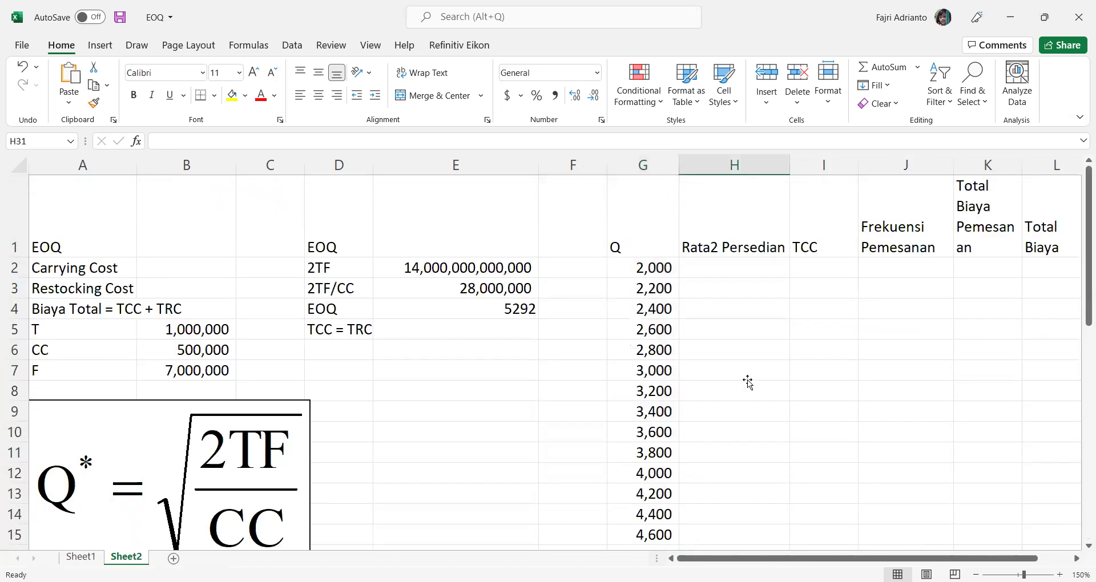
Step: Insert a blank row at row 19, between the Q values 5,200 and 5,400
scroll(748, 383, down, 1)
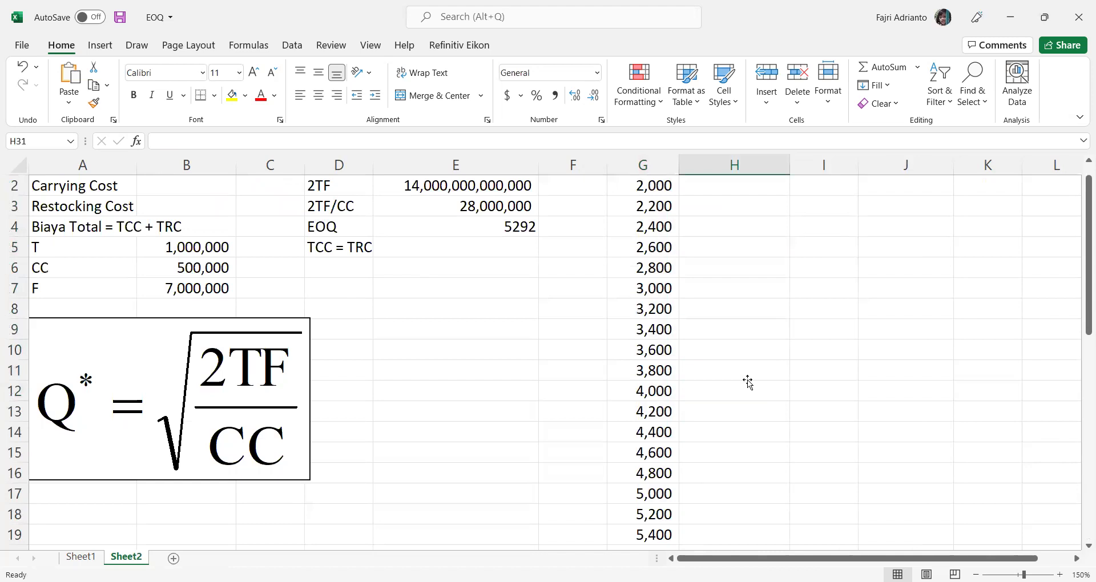
scroll(748, 383, down, 2)
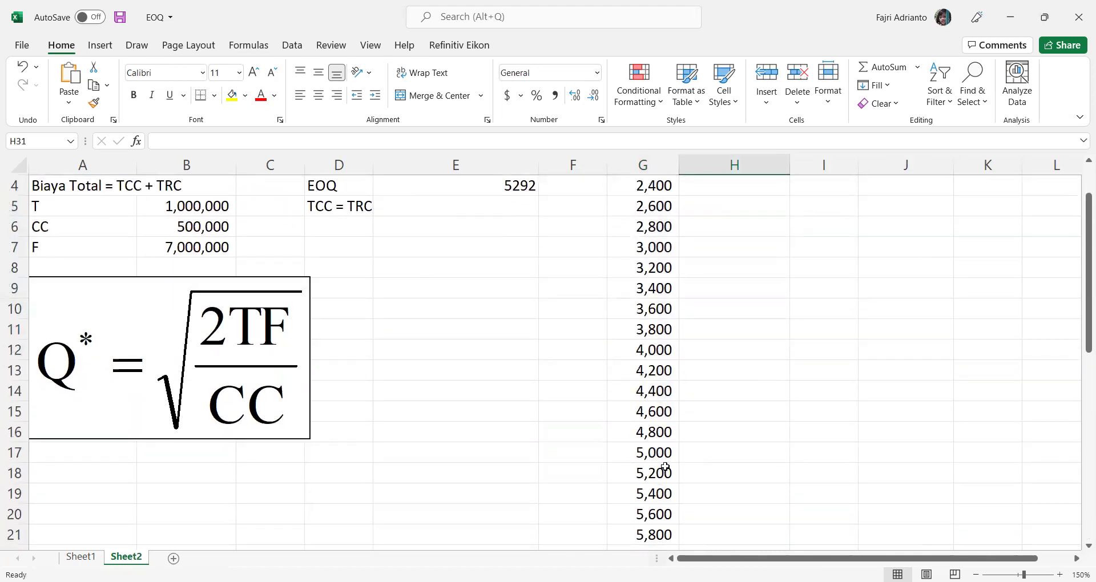
click(665, 471)
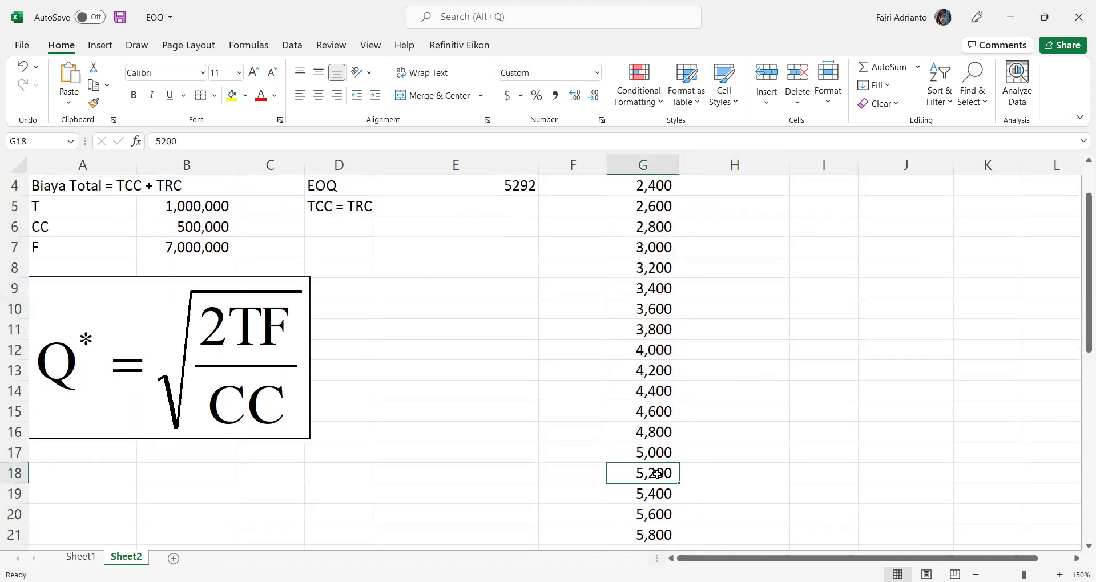
click(16, 494)
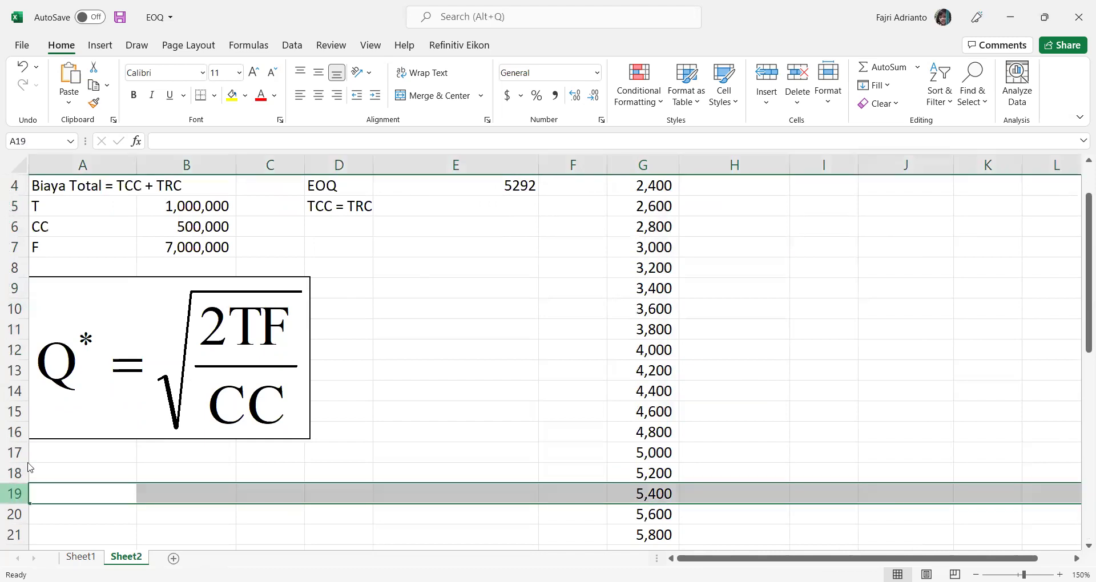
right_click(16, 494)
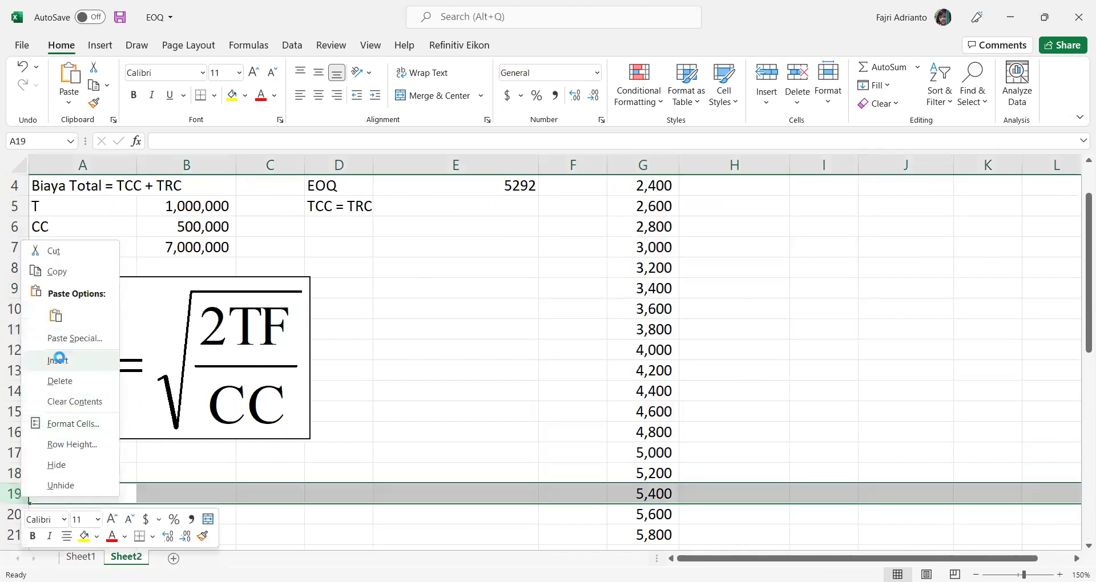
click(59, 360)
scroll(494, 399, up, 1)
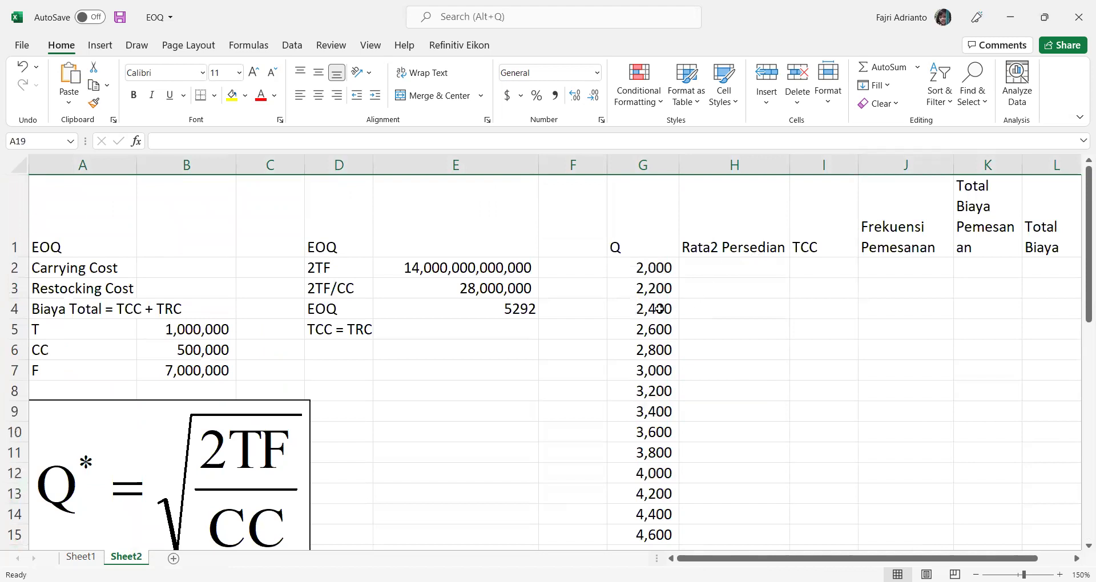
Step: Freeze the panes at cell G7, keeping rows 1 to 6 and columns A to F fixed
click(644, 368)
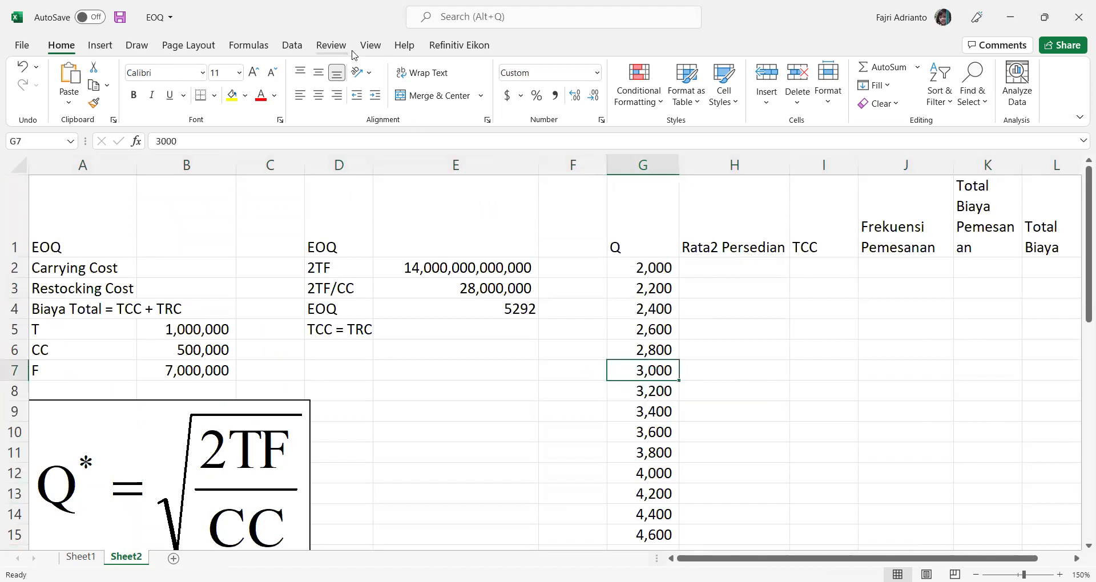
click(376, 49)
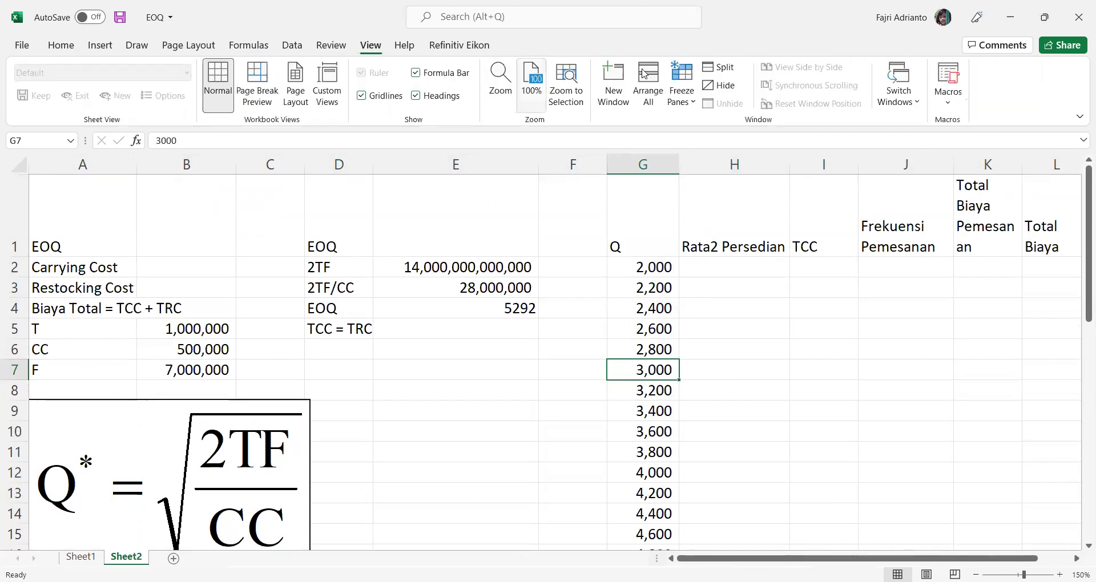
click(683, 99)
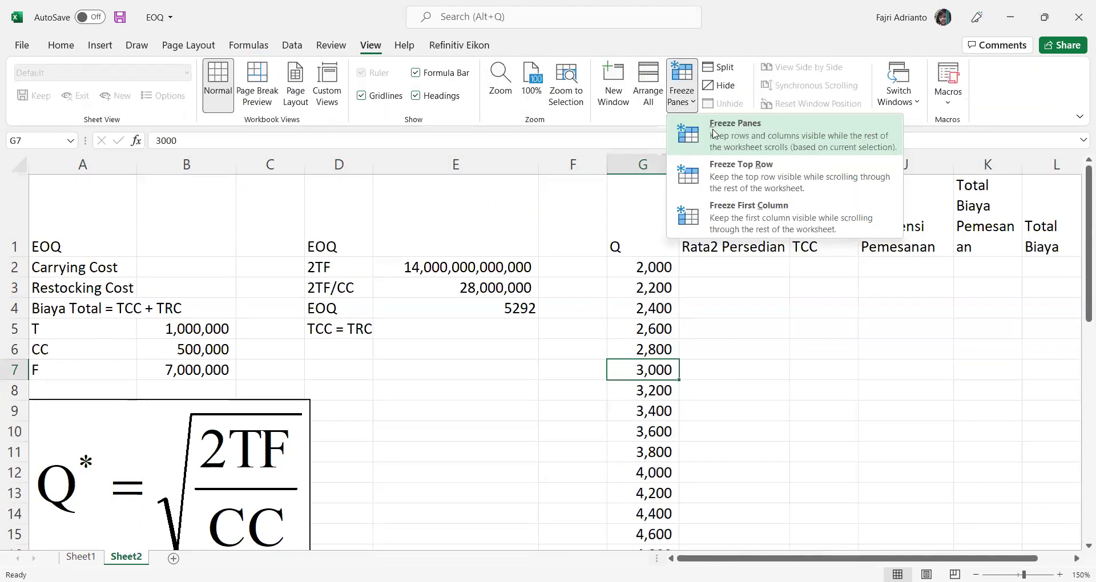
click(721, 138)
scroll(640, 363, down, 2)
scroll(640, 362, down, 1)
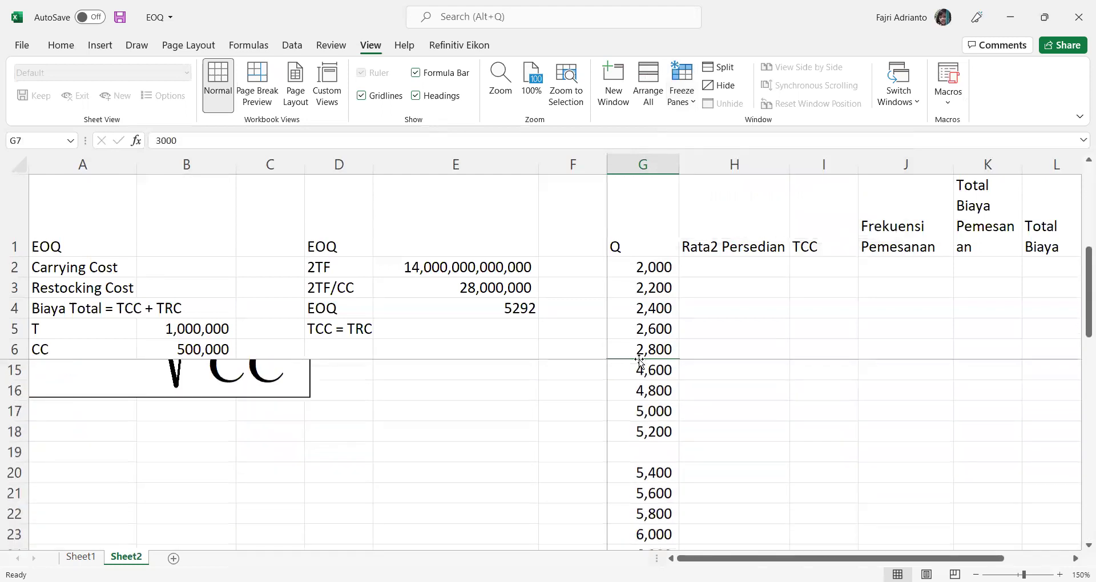
Step: Link cell G19 to the calculated EOQ with the formula =E4
click(641, 454)
text(=)
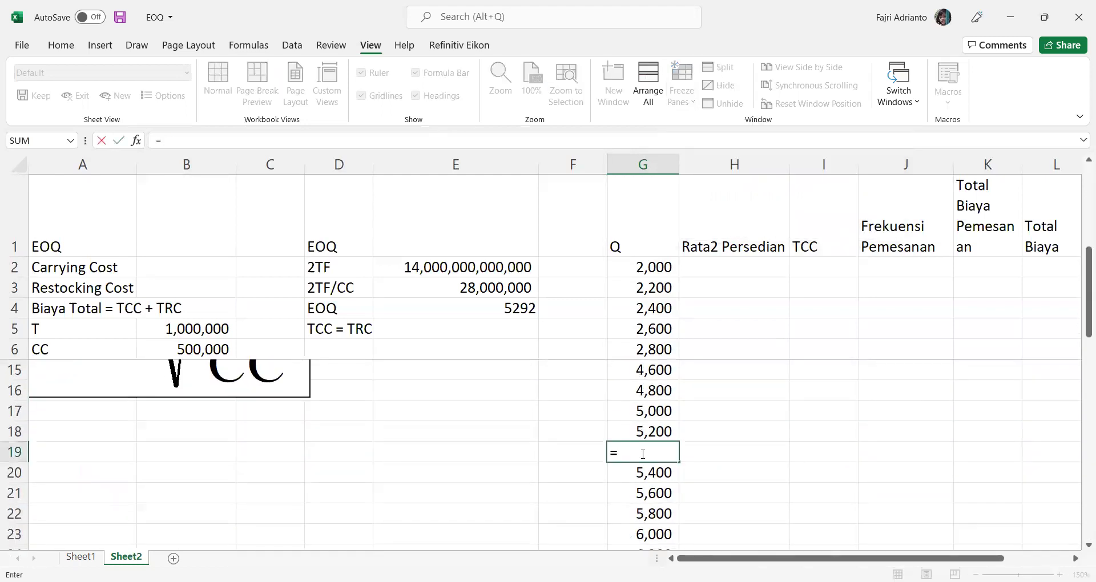
click(486, 309)
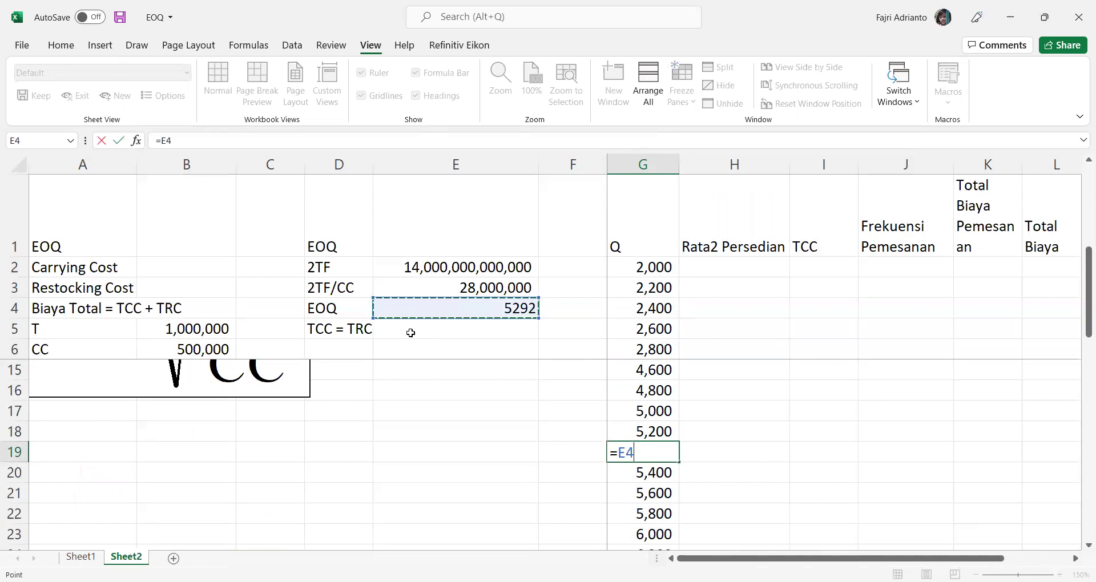
key(Return)
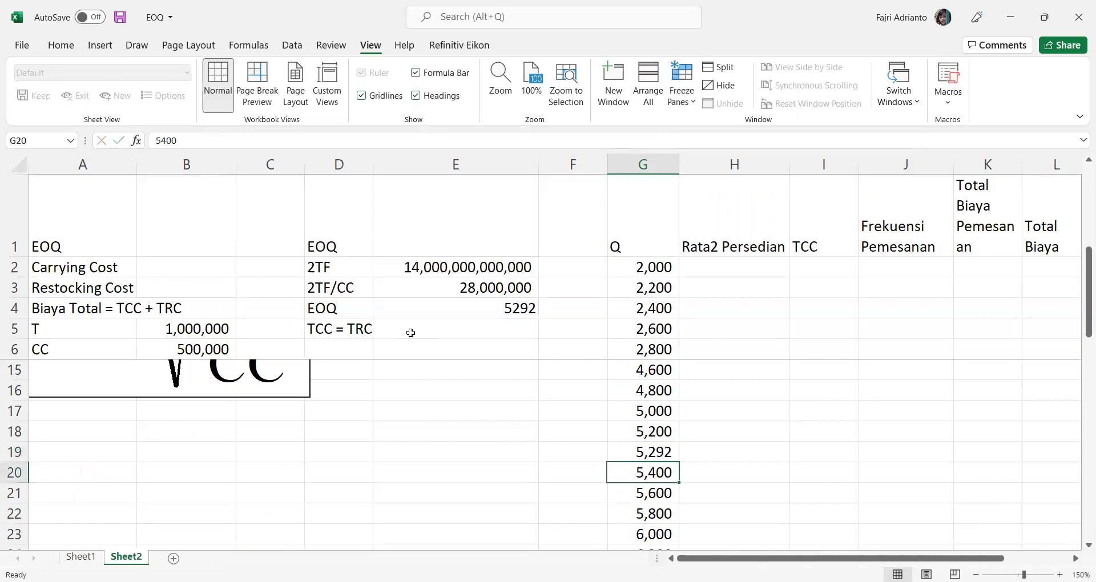
Step: Highlight cell G20 with a yellow fill and bold text
click(27, 55)
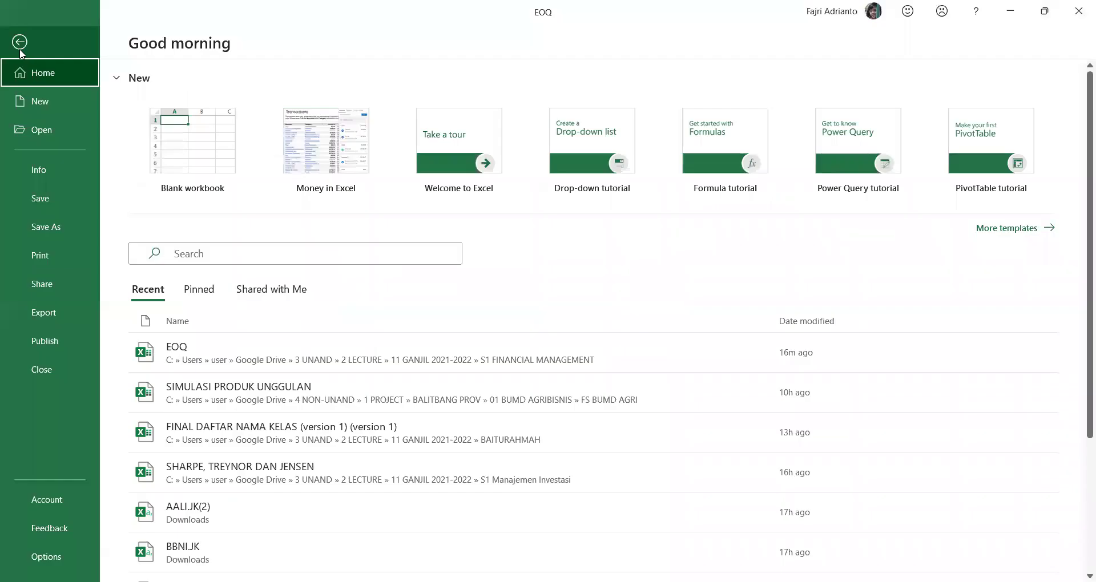
key(Escape)
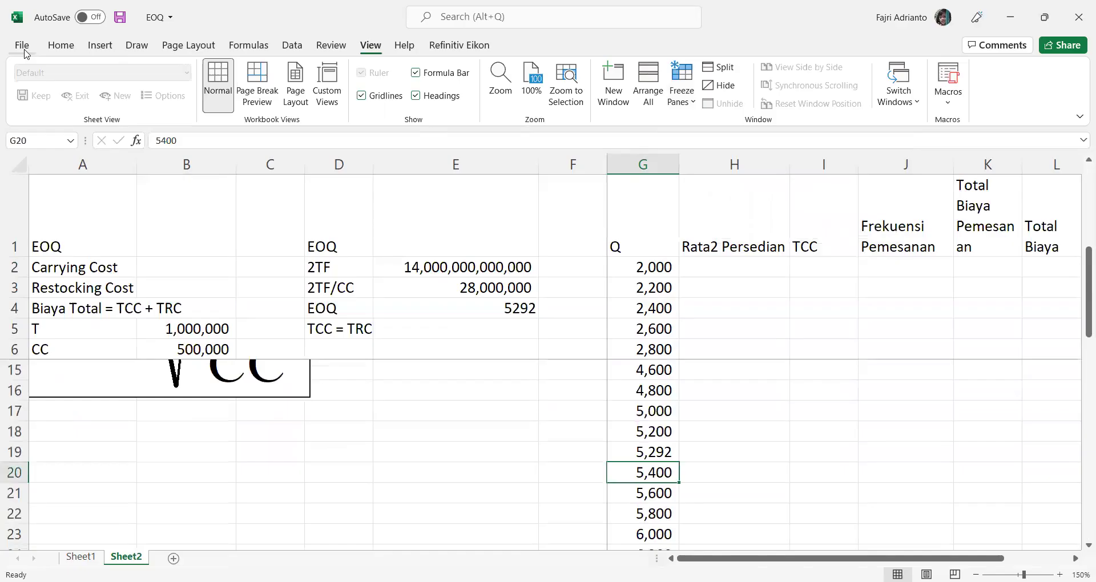
click(59, 46)
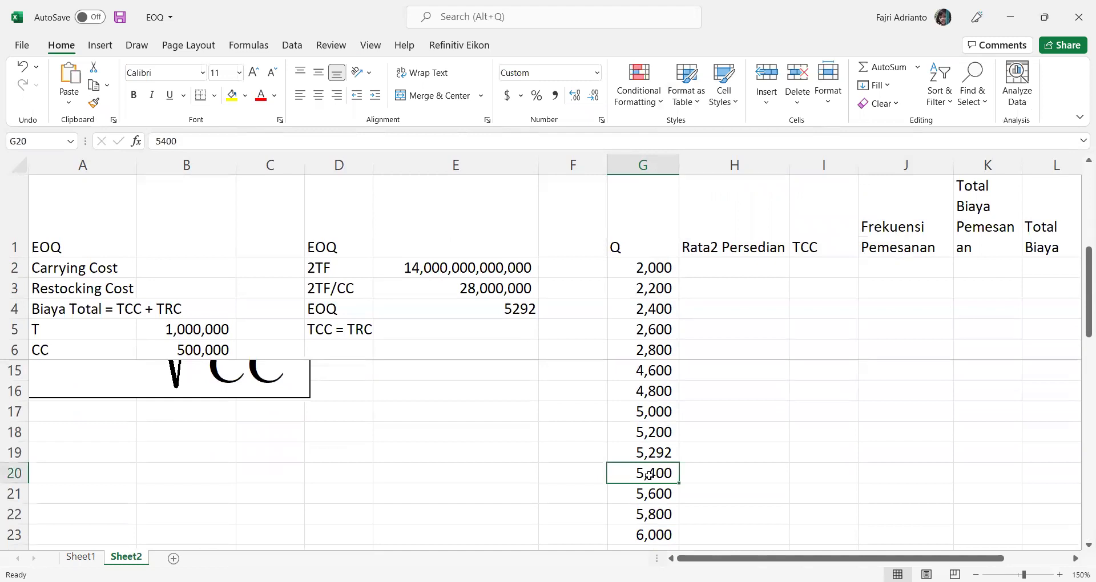
click(232, 96)
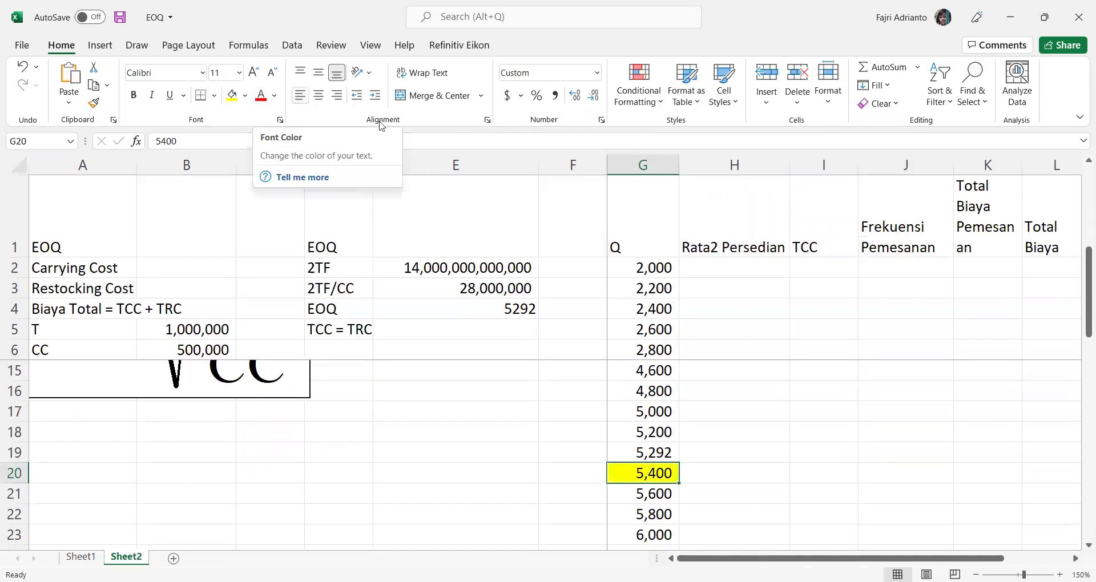
key(ctrl+b)
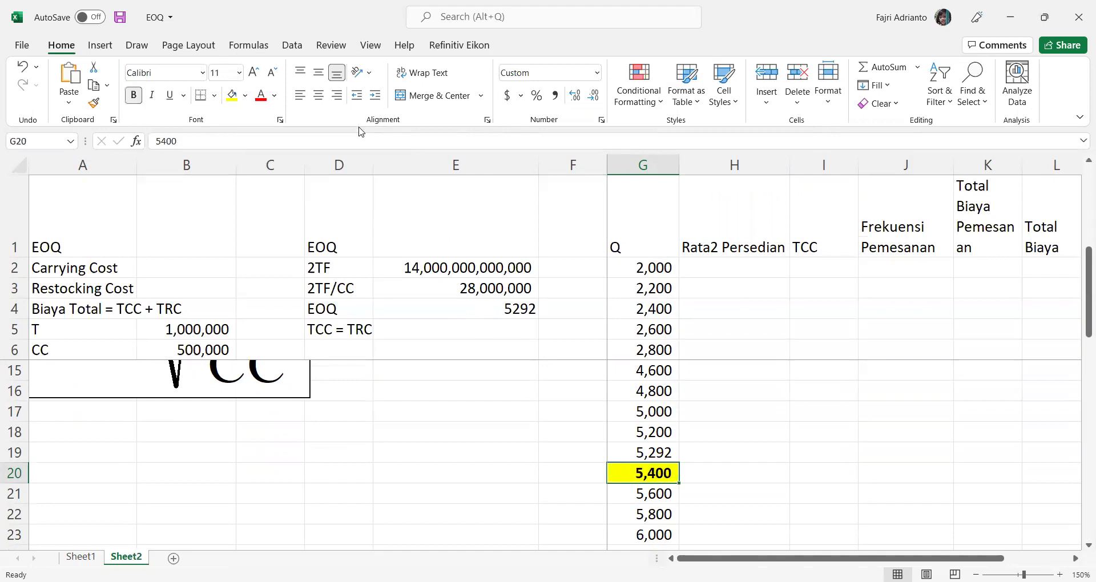
click(716, 269)
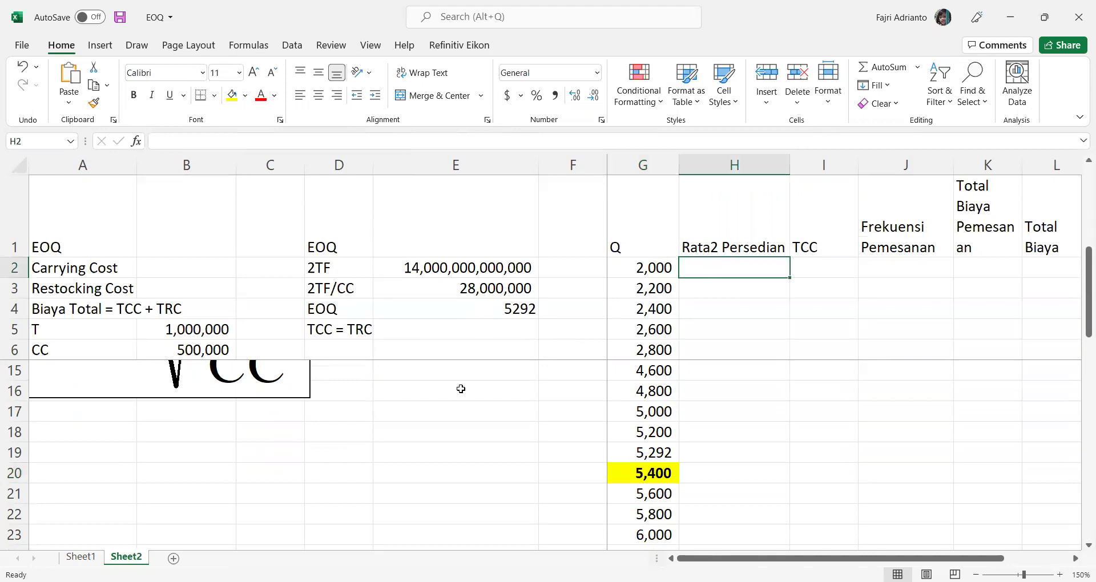
key(Down)
key(Down)
key(Down)
key(Down)
key(Down)
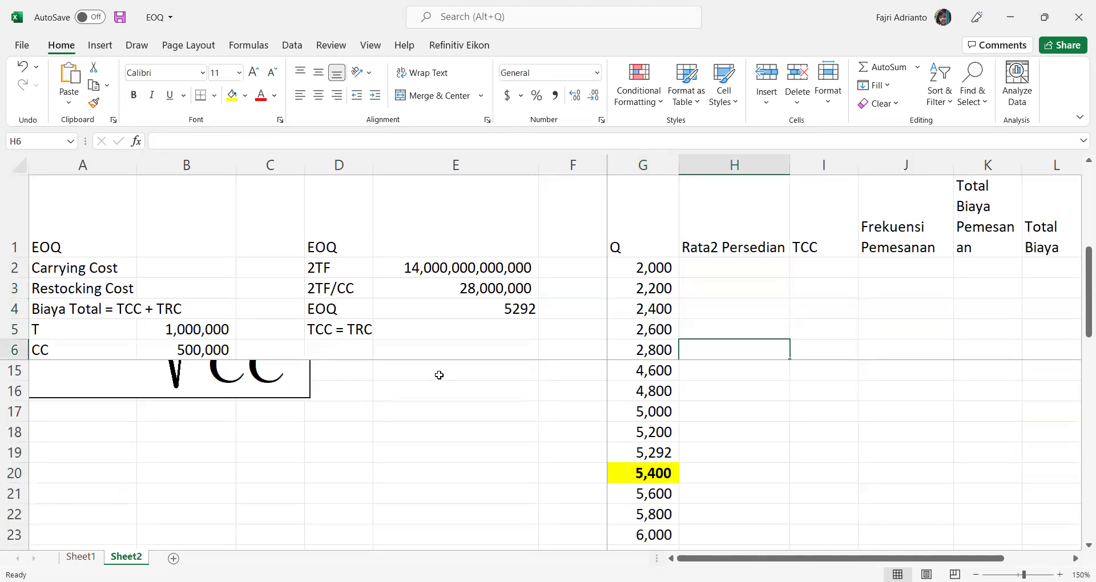
click(340, 353)
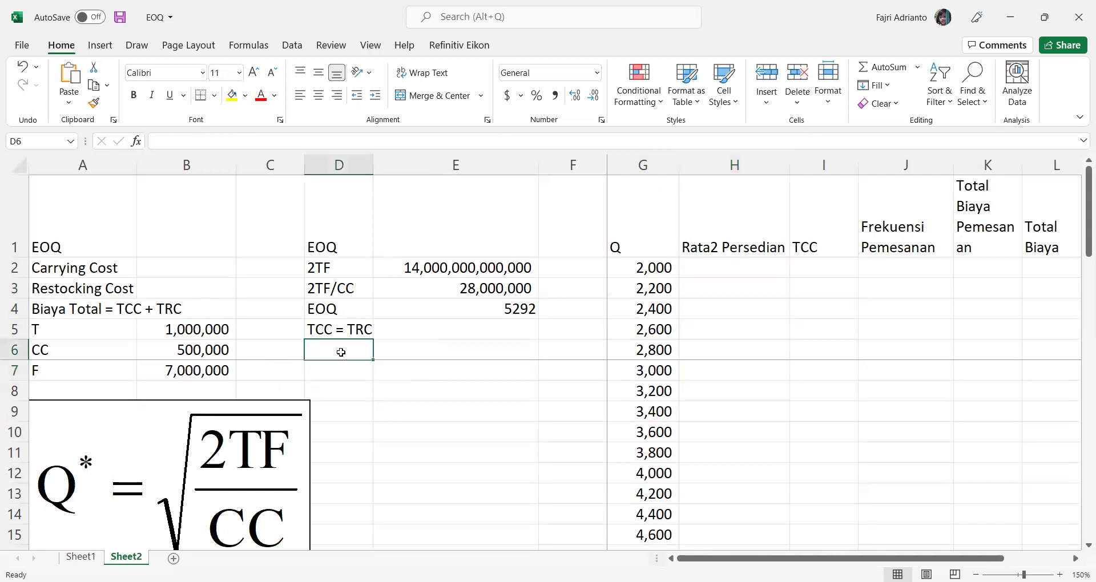
Step: Enter the note "Rata2 Persediaan = Q/2" in cell D6
text(Rata2)
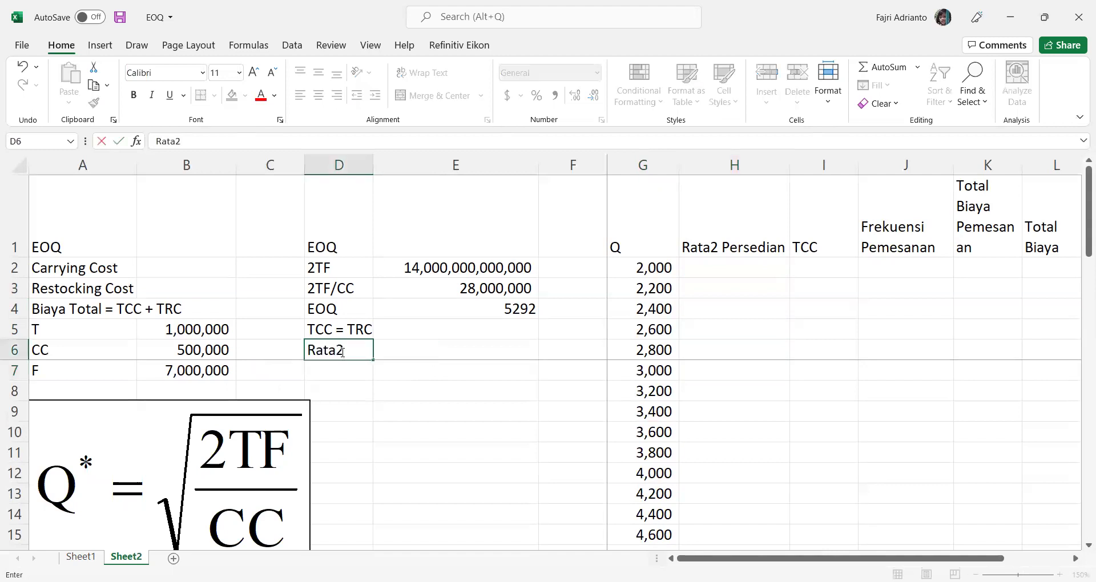
text( Persedia an=)
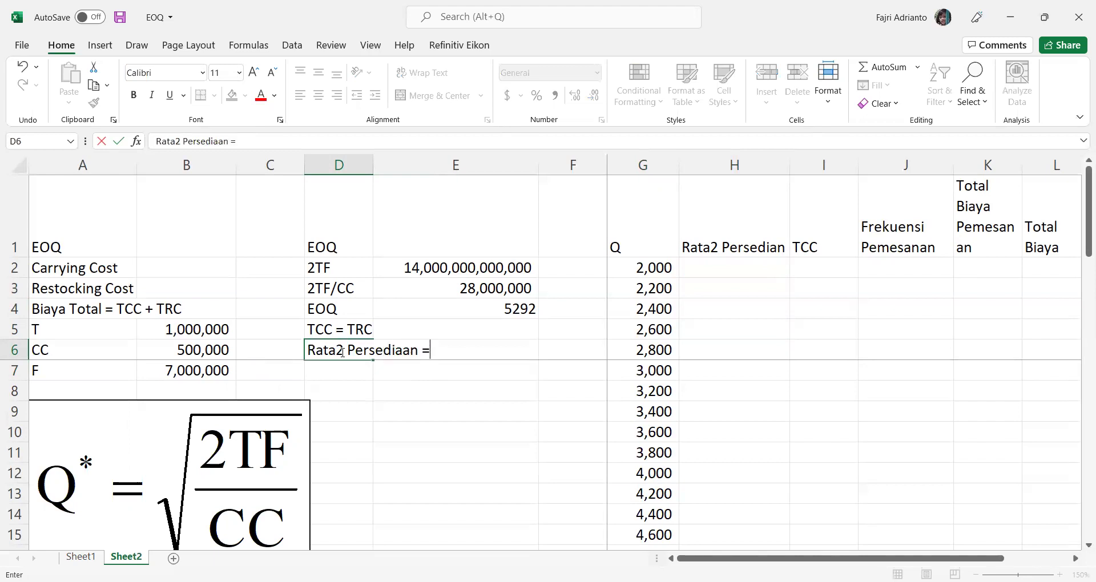
text( C)
key(BackSpace)
text(Q/2)
Step: Calculate the average inventory in cell H2 with =G2/2 and fill the formula down the Rata2 Persedian column
click(729, 268)
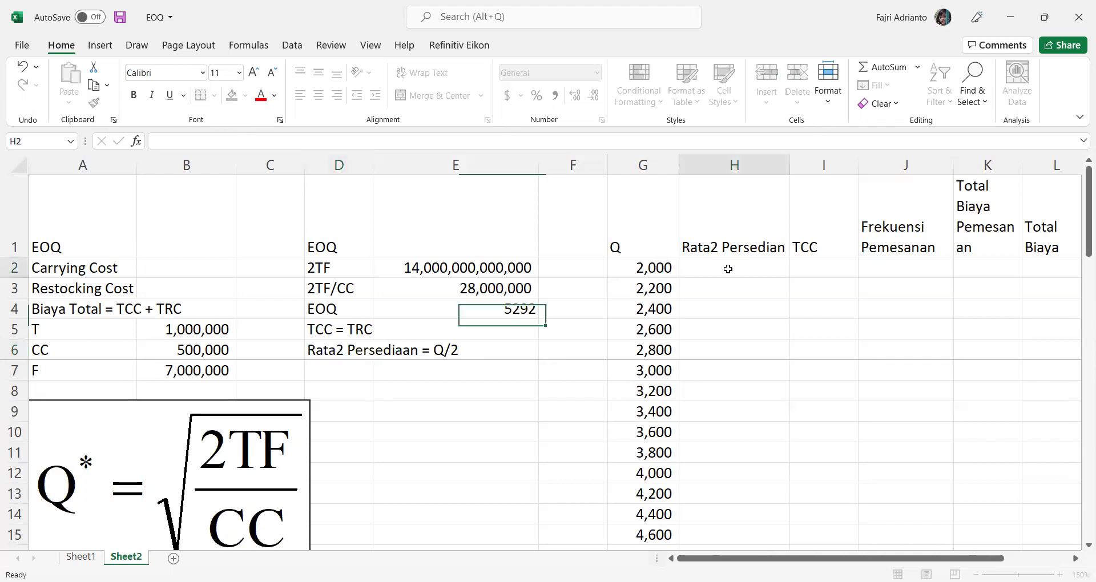
text(=)
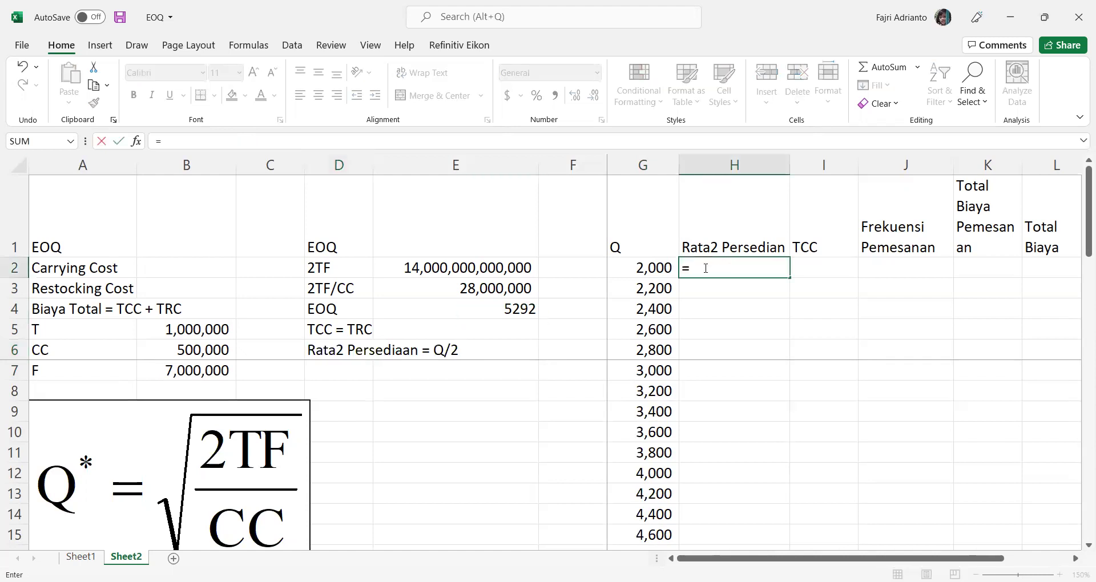
click(649, 274)
text(/2)
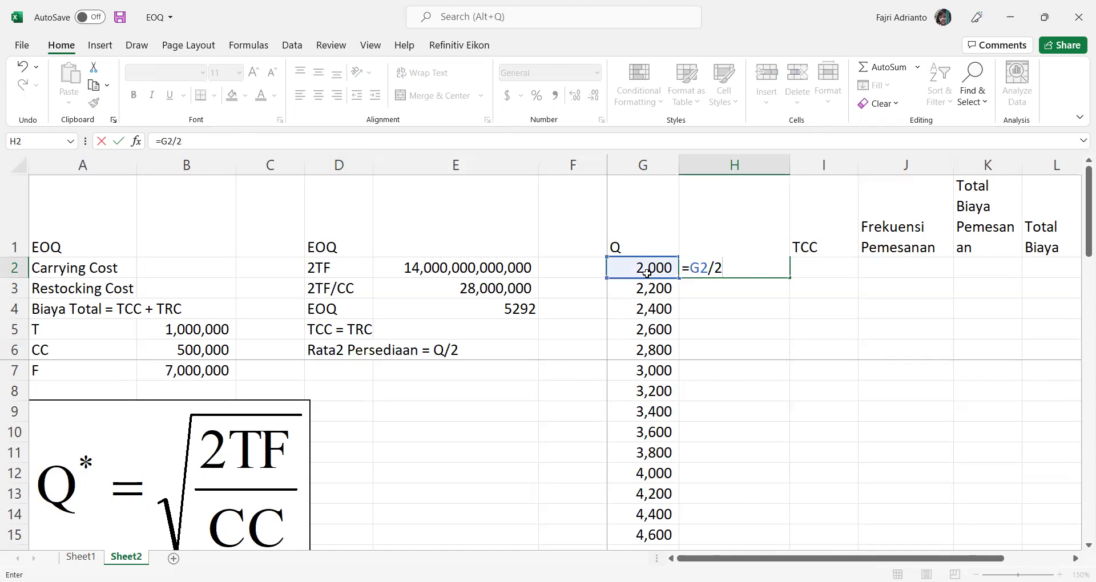
key(Return)
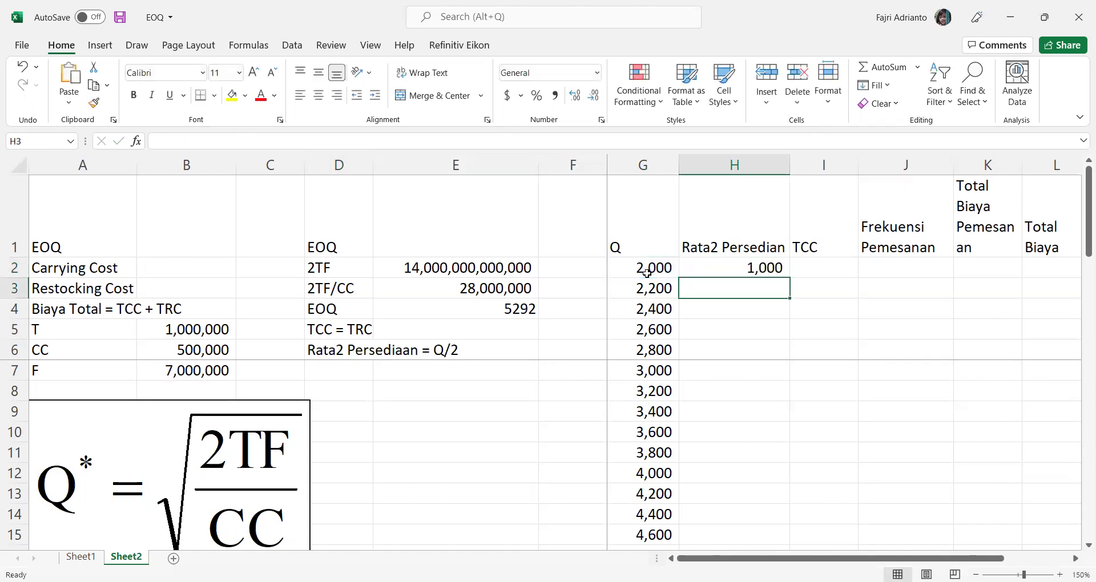
click(767, 267)
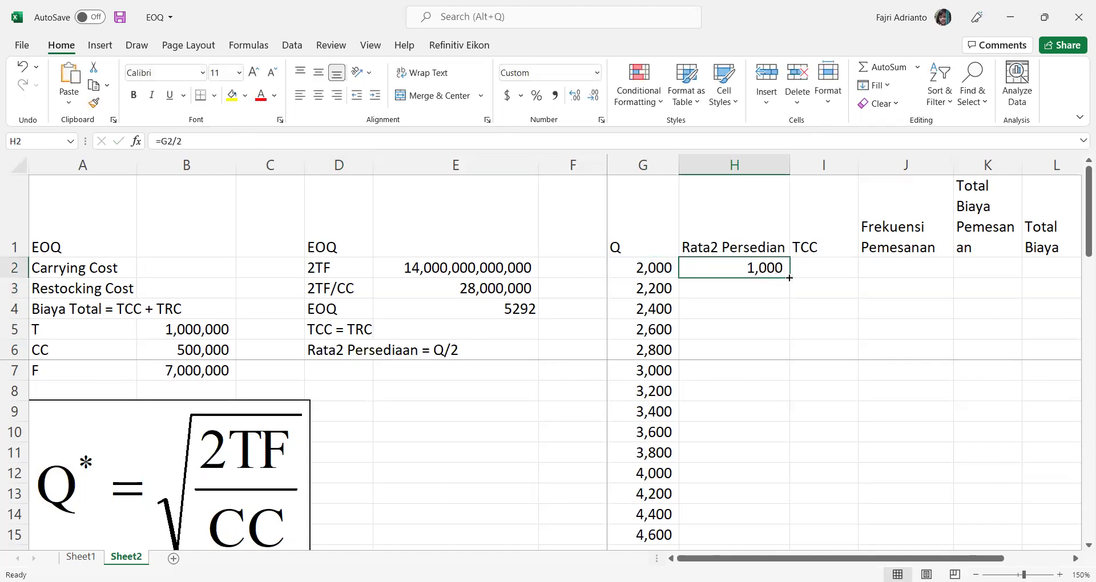
double_click(789, 278)
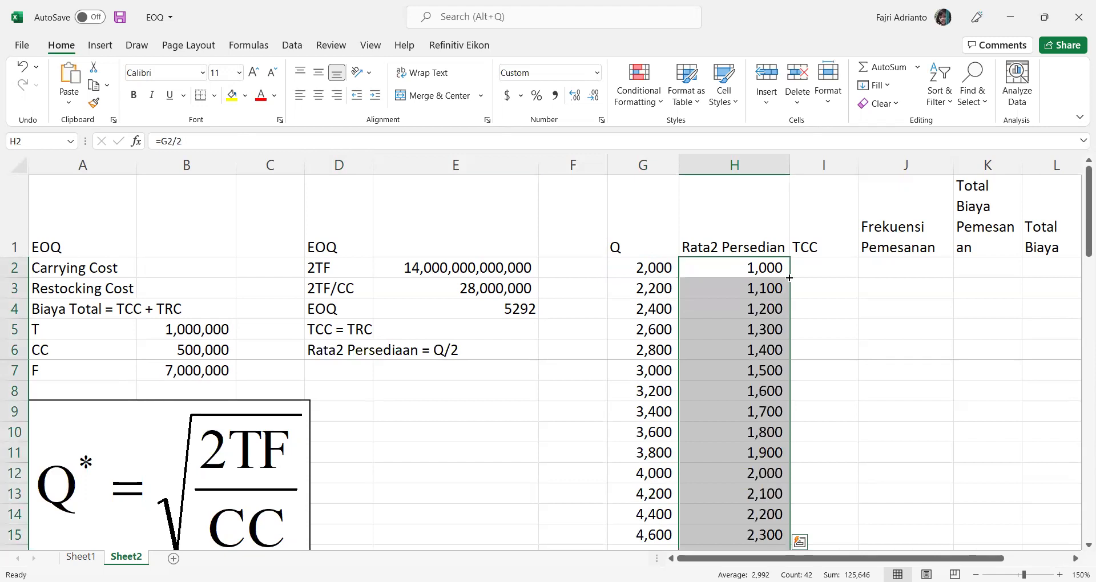
Step: Enter the note "TCC=Q/2 x CC" in cell D7
click(813, 269)
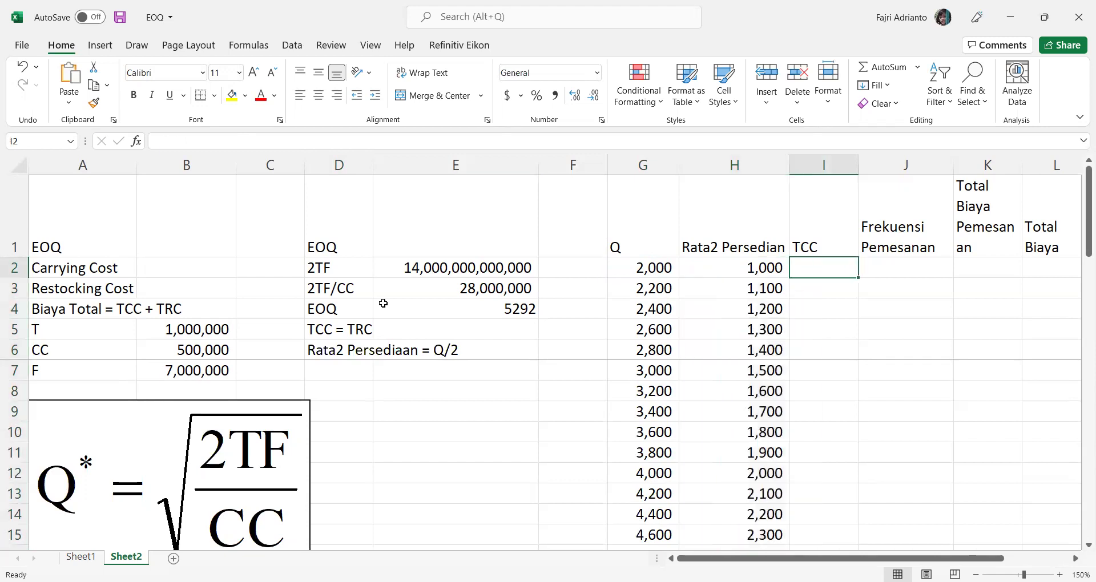
click(318, 370)
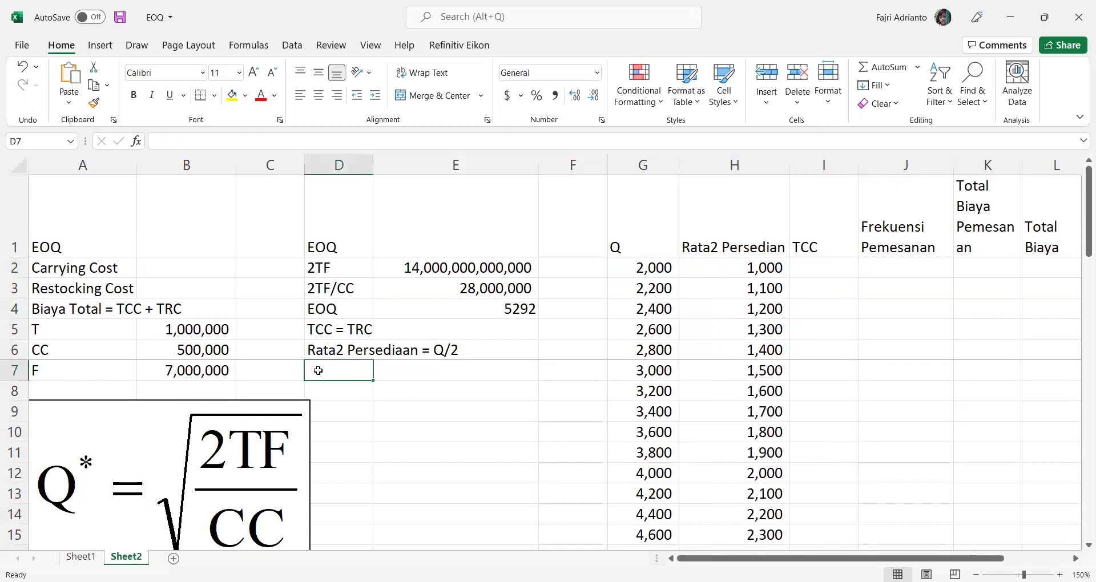
text(TCC)
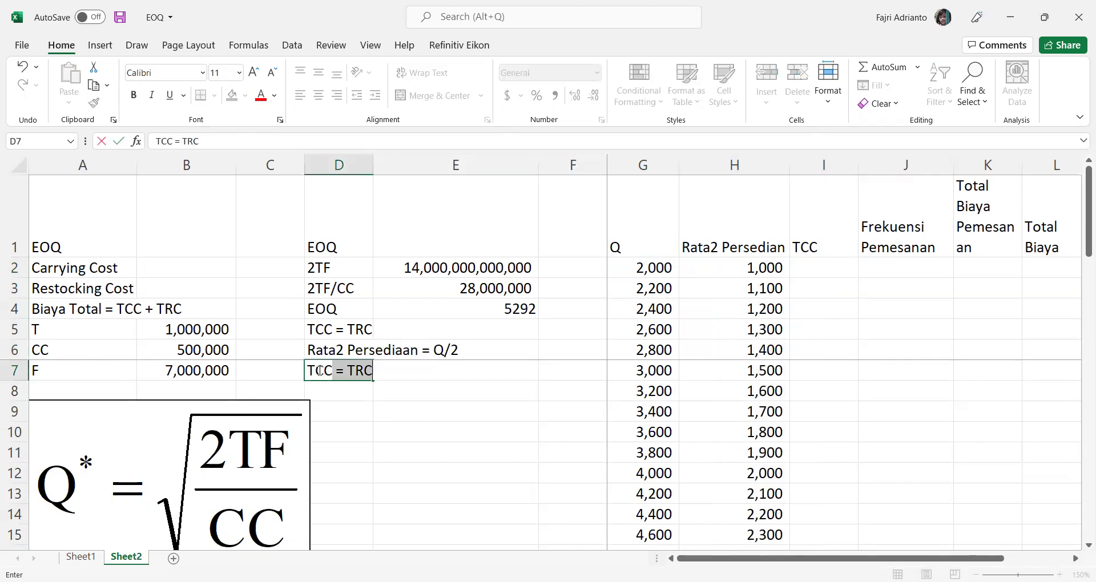
text(=)
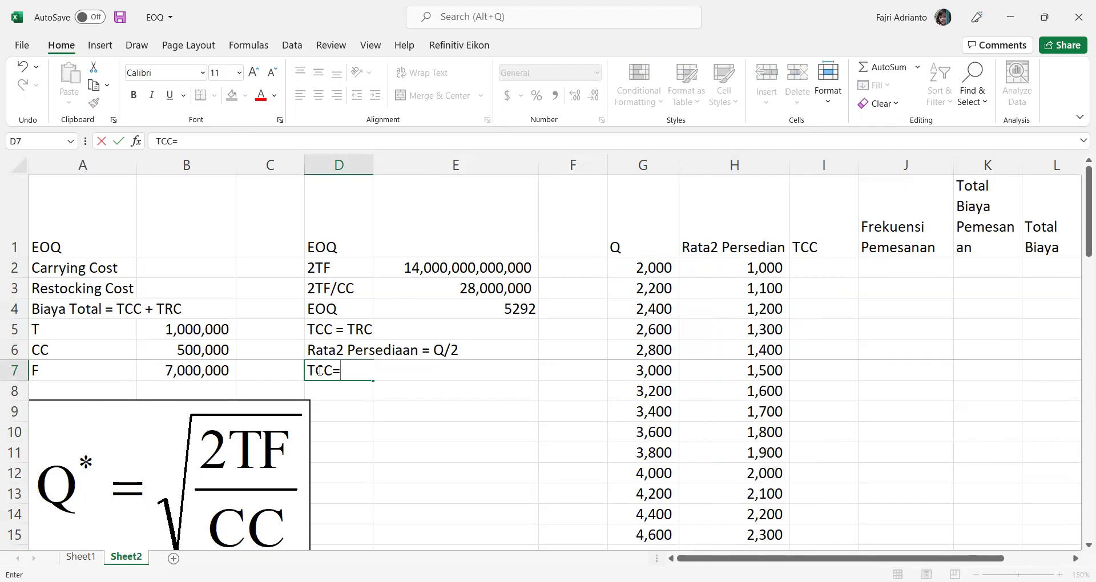
text(Q/2 x CC)
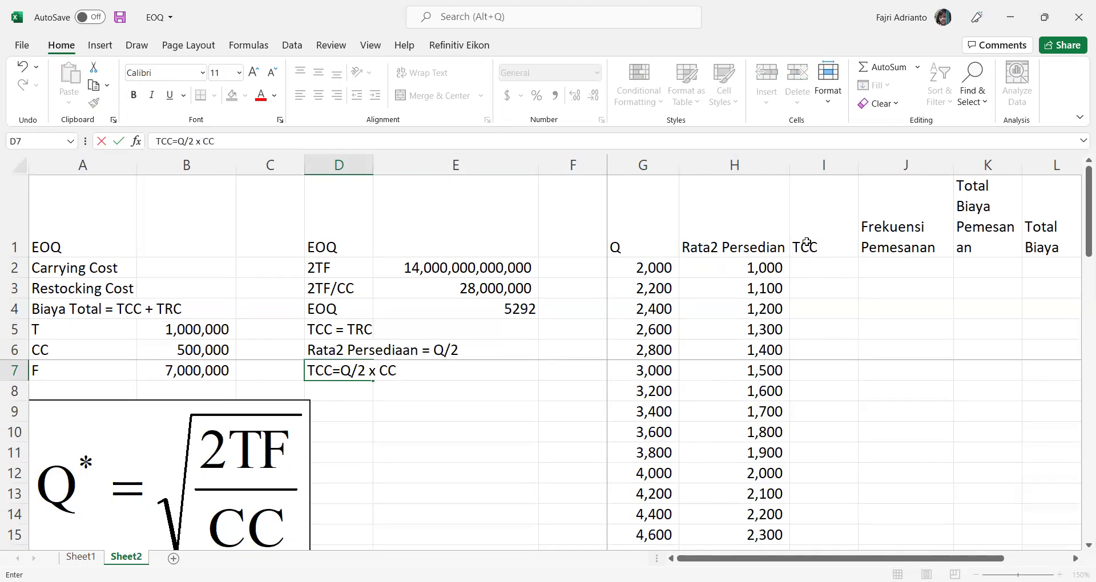
Step: Calculate the total carrying cost in cell I2 with =H2*$B$6, keeping the CC reference absolute
click(818, 266)
text(=)
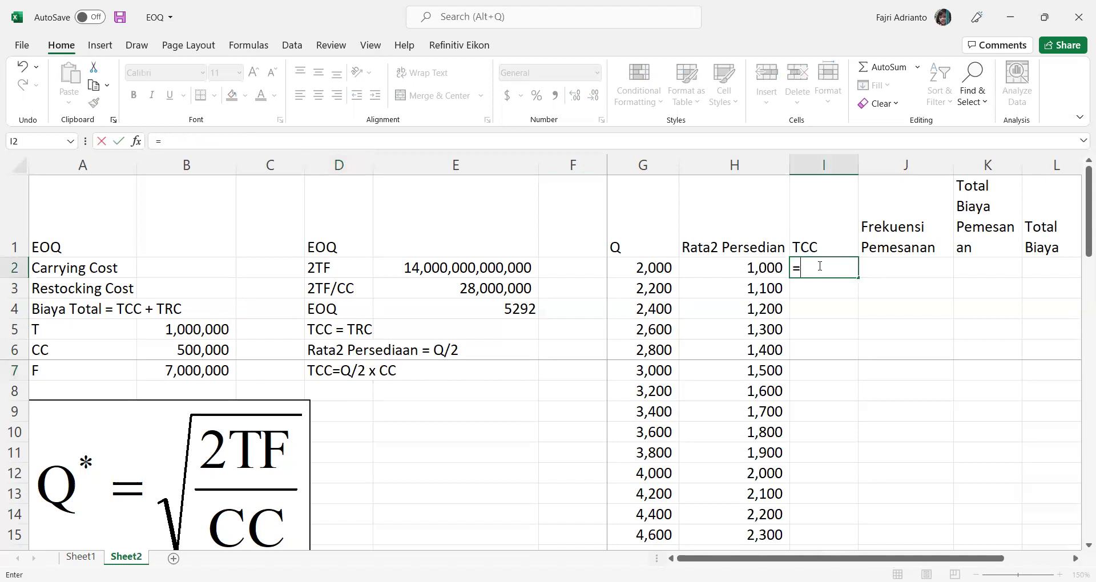
click(749, 268)
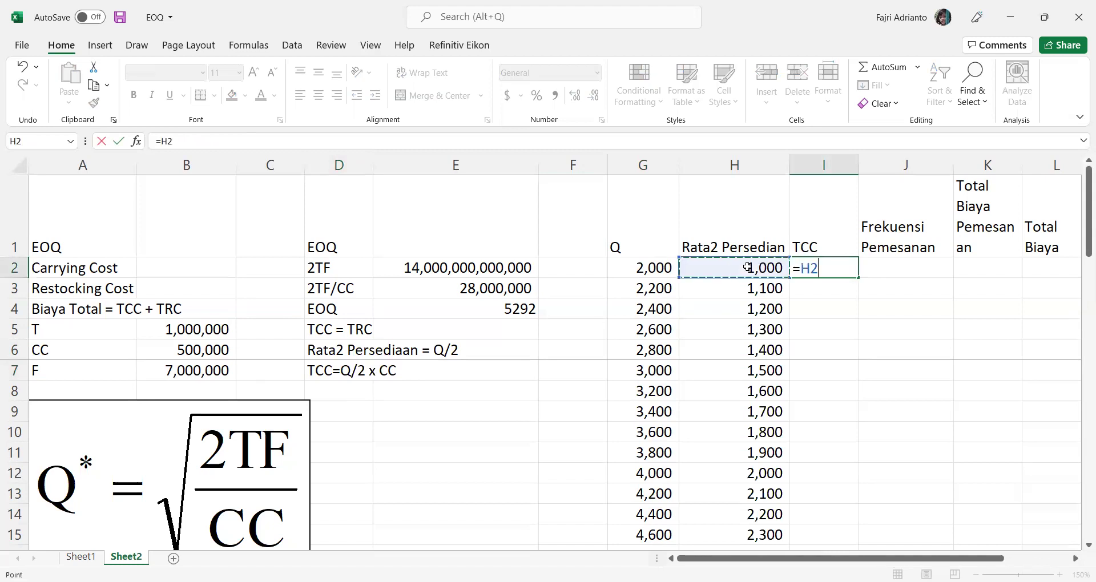
text(*)
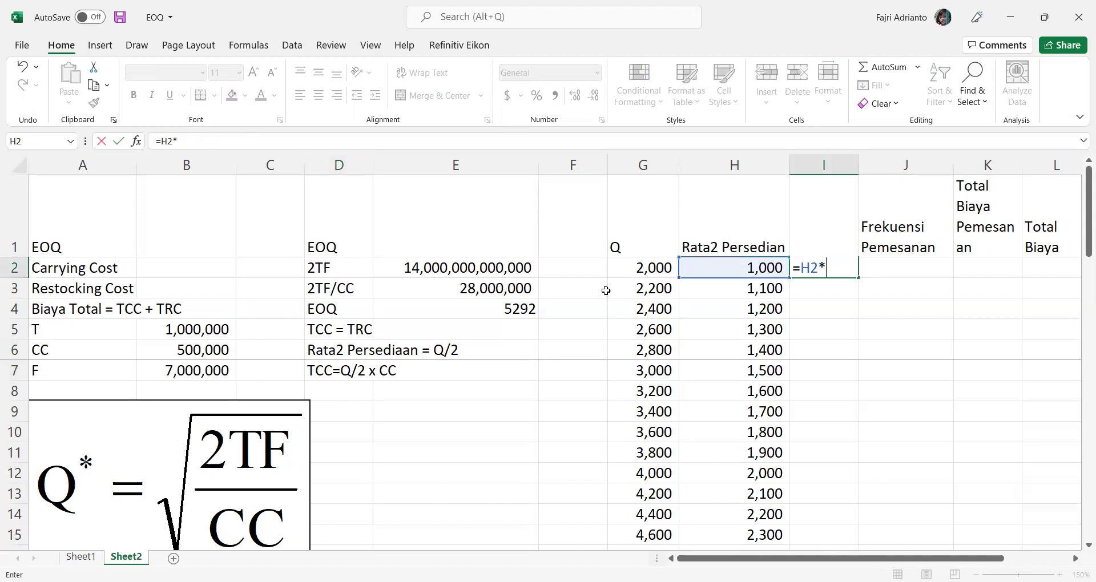
click(177, 354)
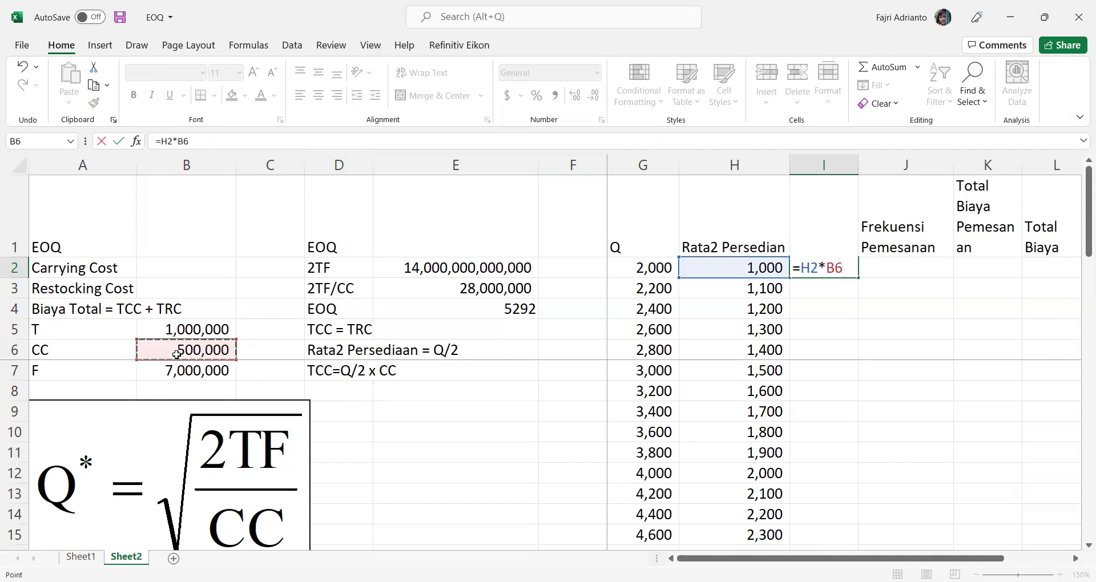
key(F4)
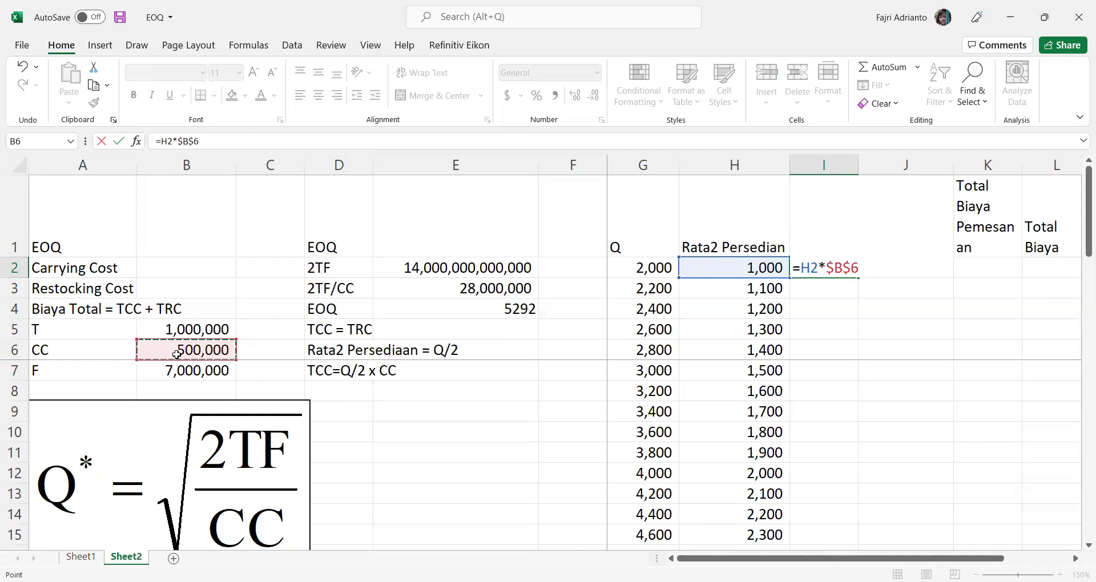
key(Return)
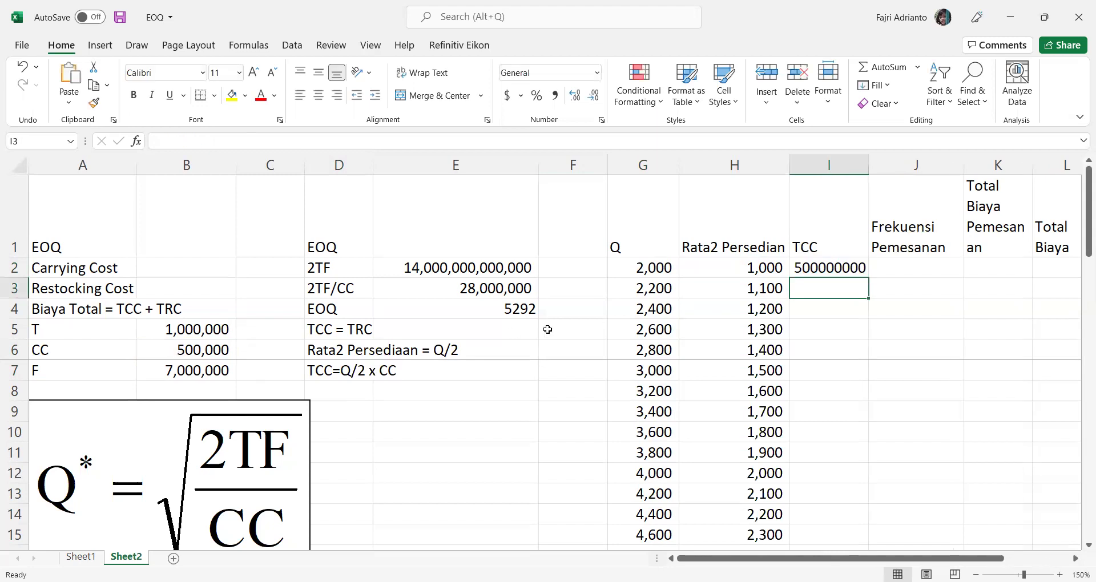
Step: Format cell I2 with thousands separators and no decimals, and fill it down the TCC column
click(824, 263)
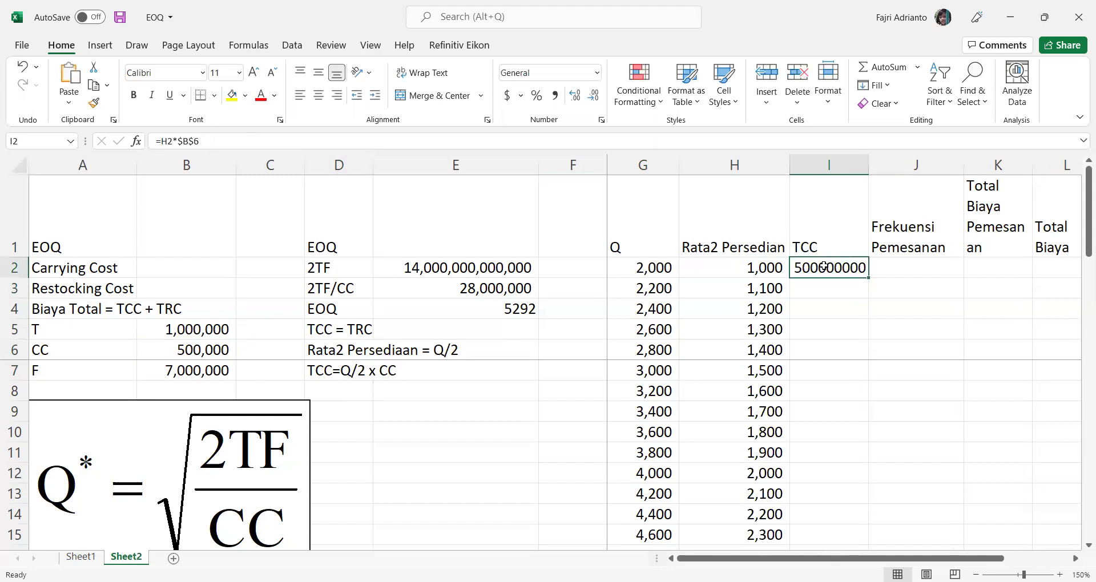
click(558, 100)
click(593, 97)
click(594, 97)
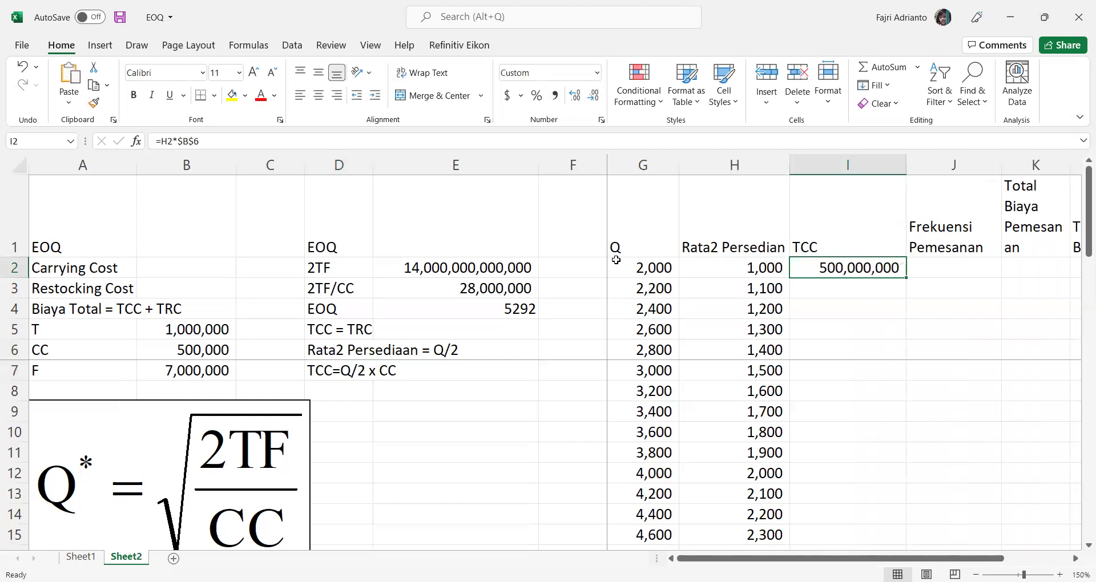
scroll(732, 409, right, 2)
scroll(733, 414, left, 2)
double_click(906, 278)
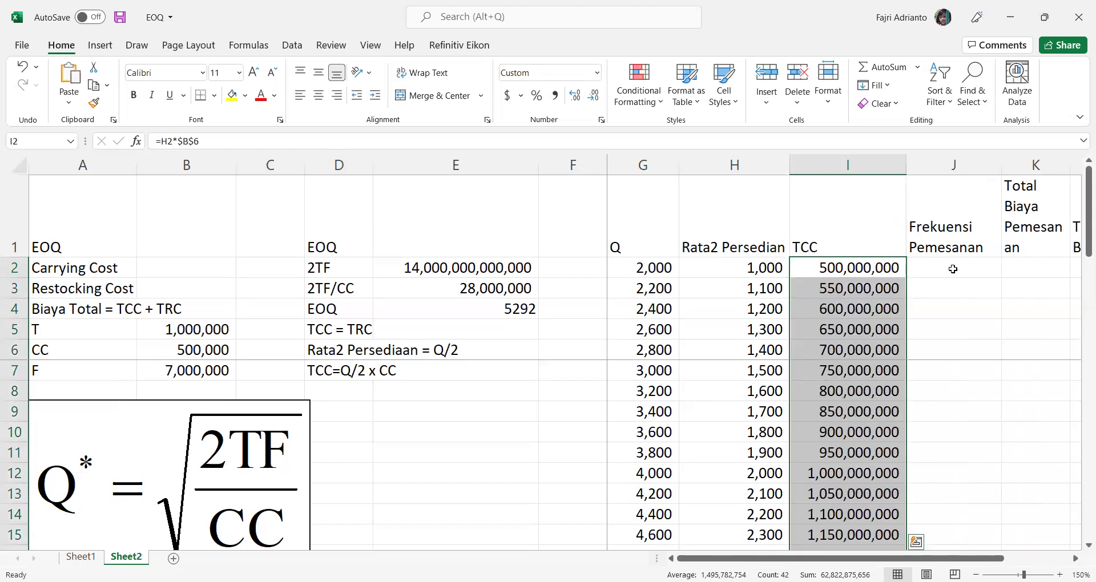
Step: Unfreeze the worksheet panes so that all rows and columns scroll freely
click(372, 45)
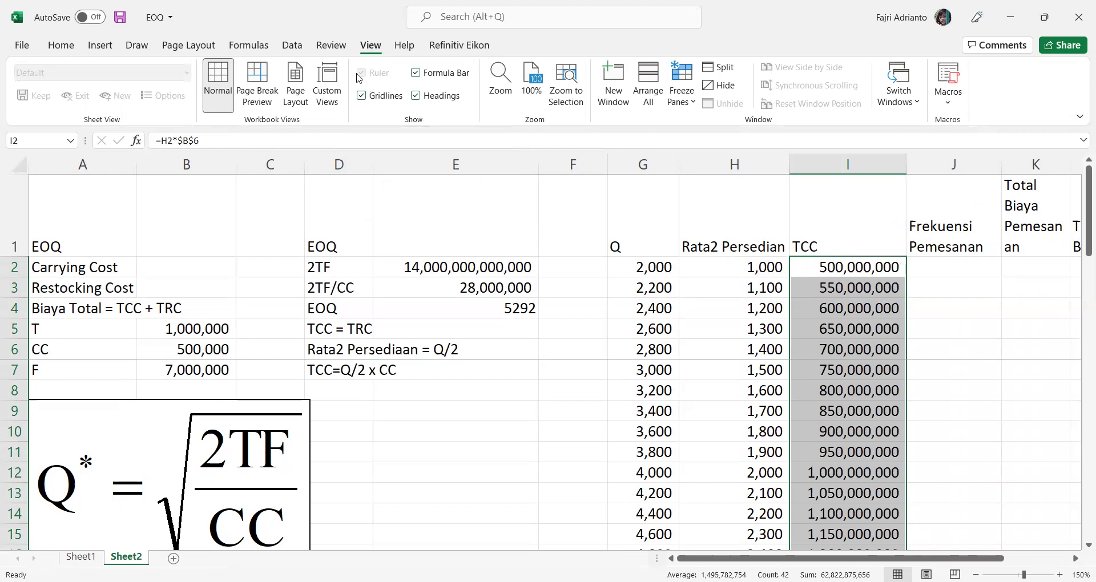
click(692, 105)
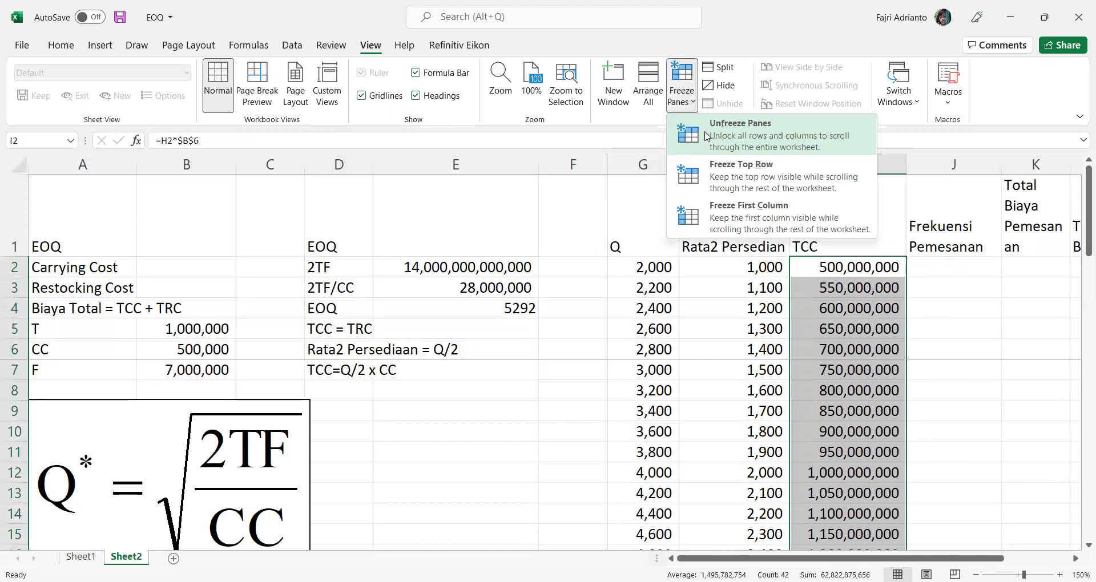
click(706, 136)
scroll(780, 350, right, 2)
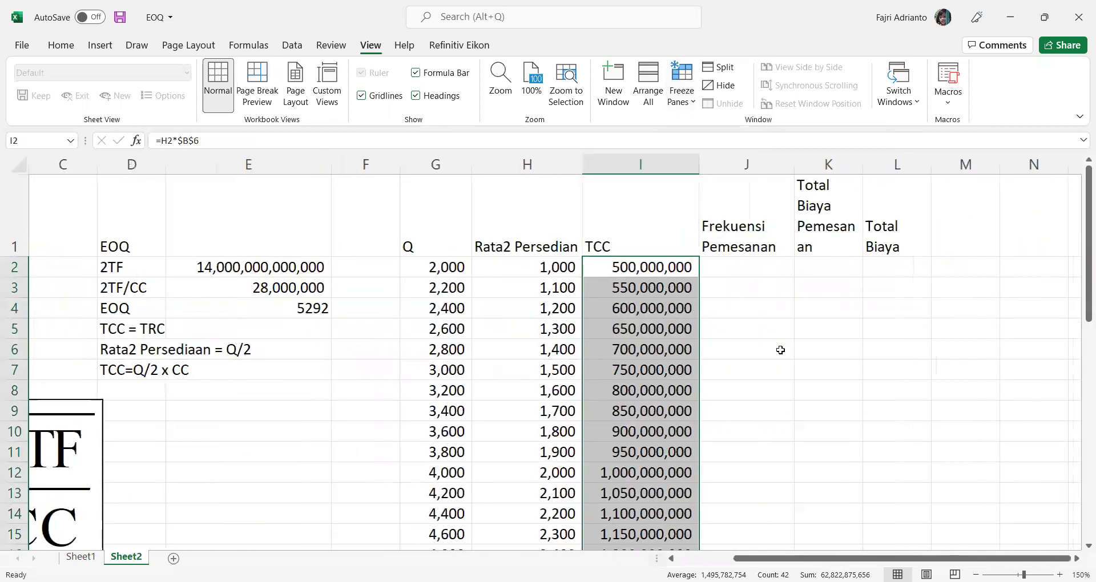
scroll(780, 350, right, 1)
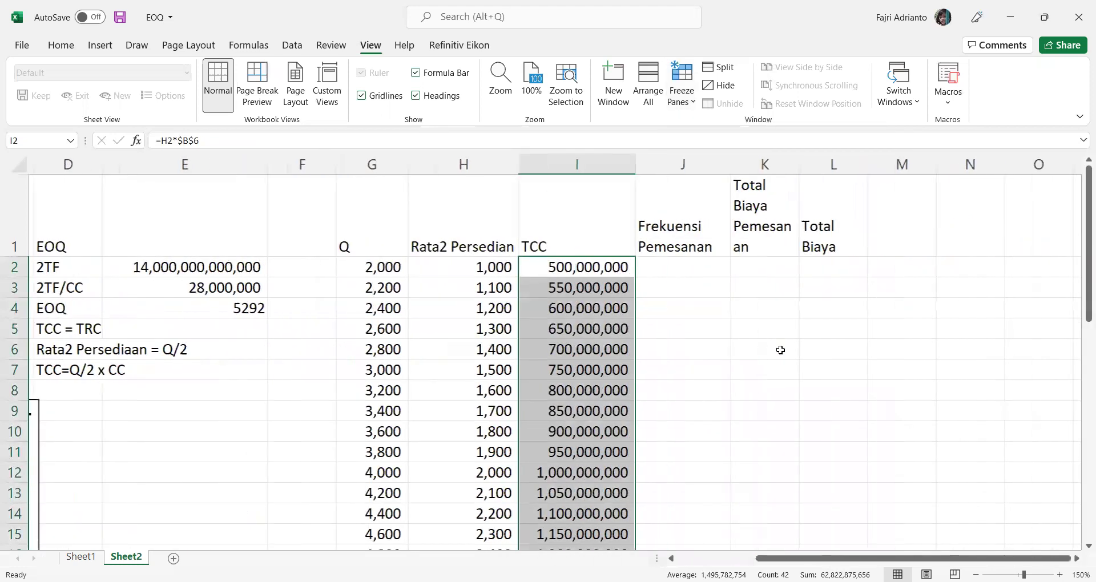
Step: Enter the note "Frekuensi Pemesanan = T/Q" in cell D8
click(675, 268)
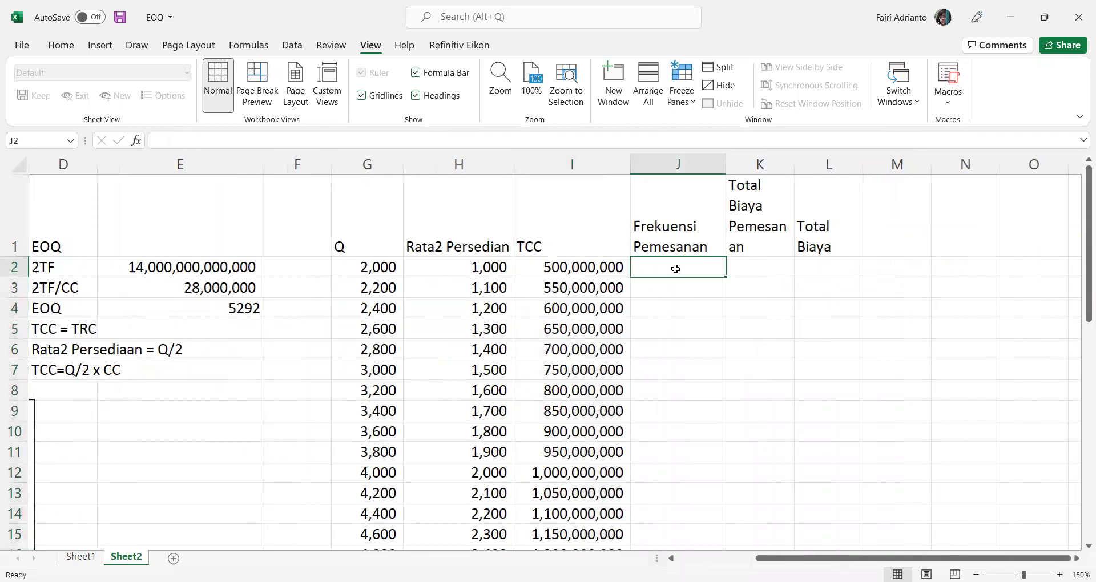
scroll(204, 425, left, 1)
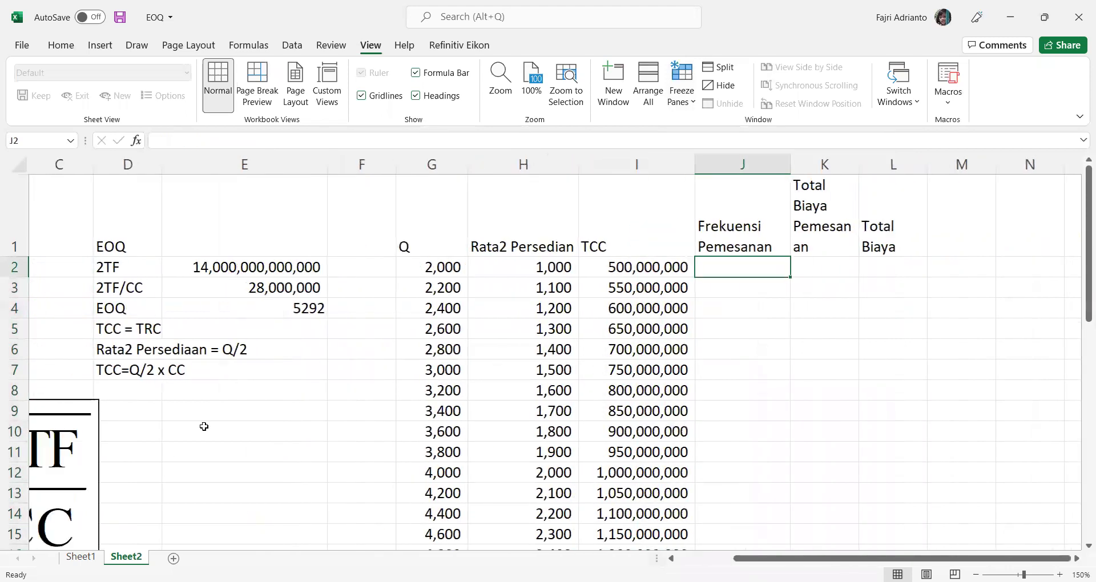
click(133, 391)
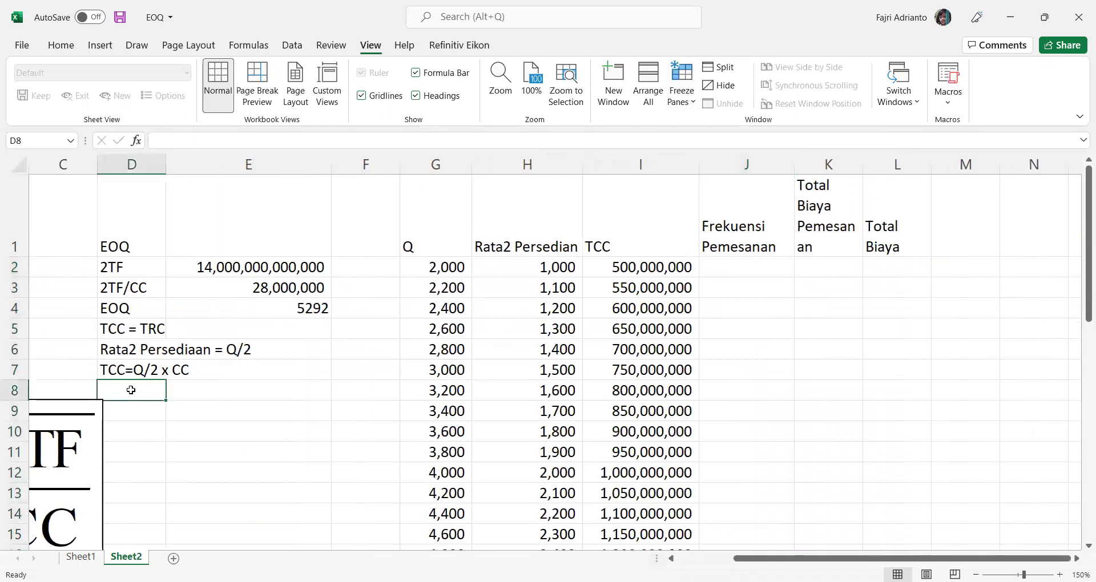
text(Fre)
text(qu)
key(BackSpace)
key(BackSpace)
text(kuensi)
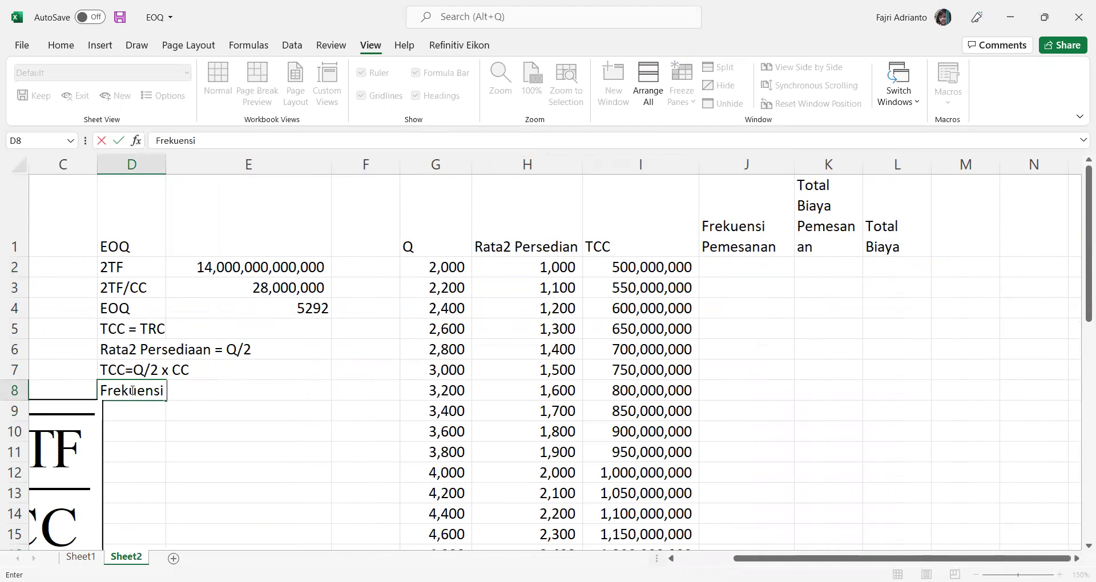
text( Pemesanan)
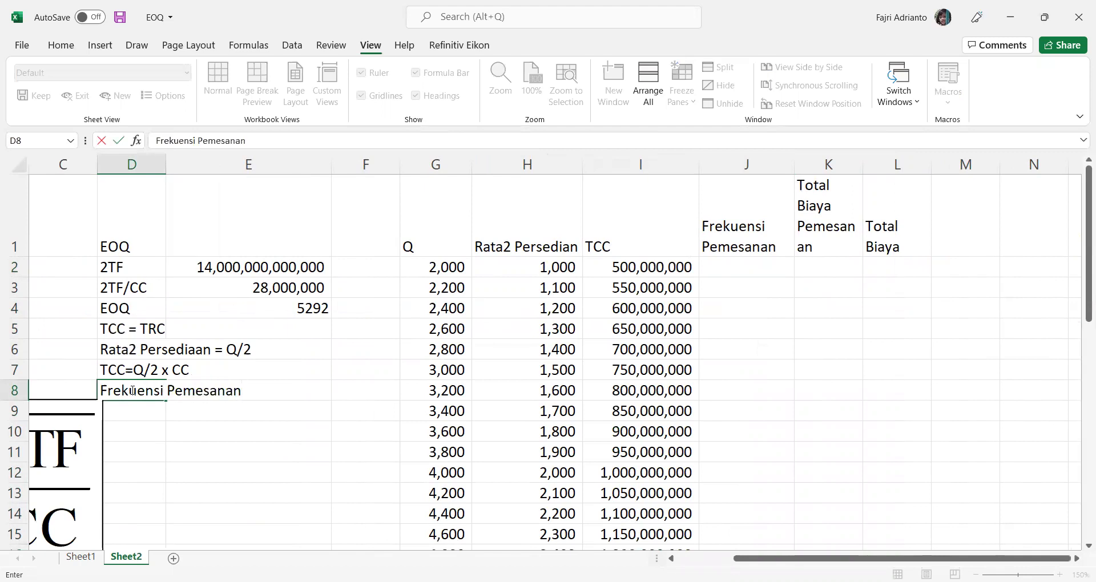
key(Tab)
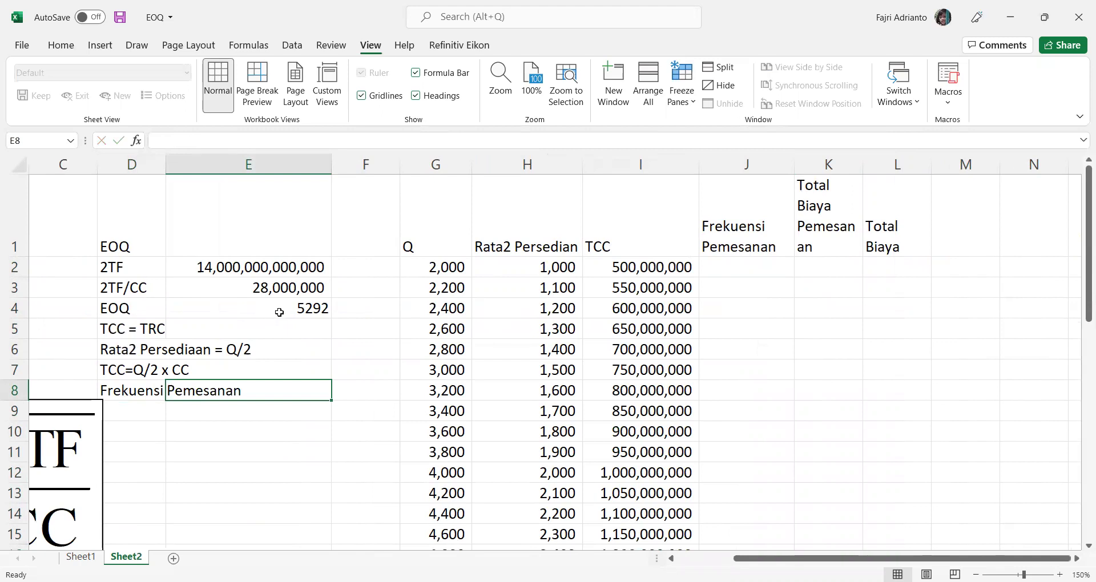
click(134, 387)
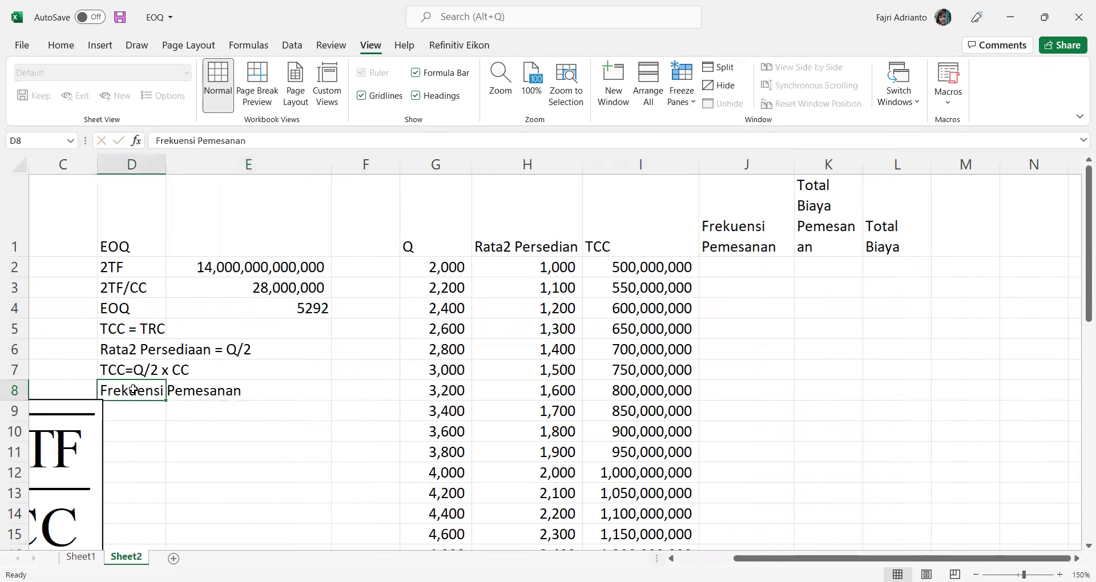
click(263, 142)
text(=)
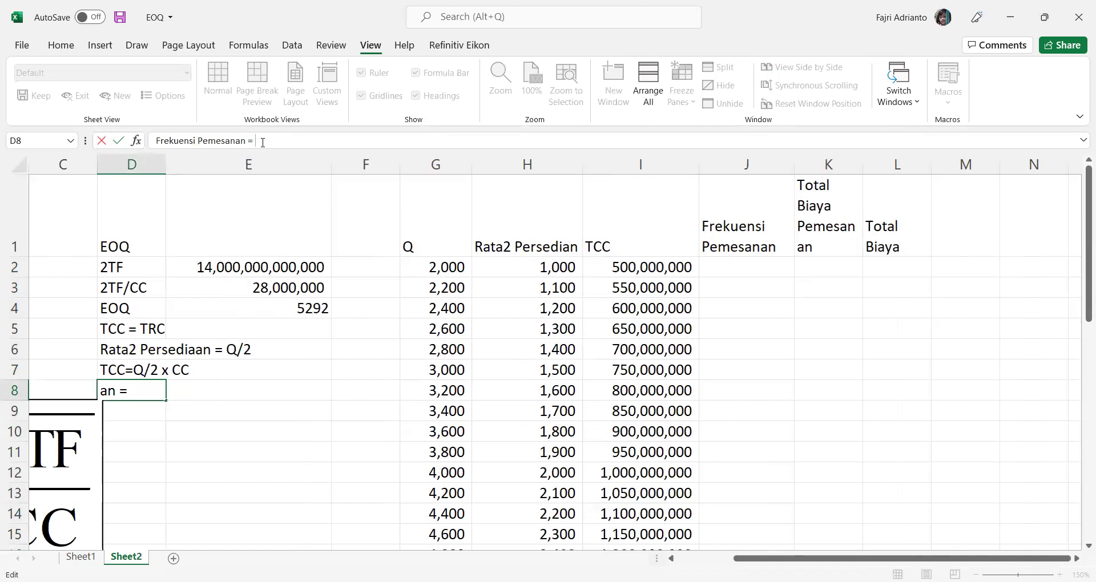
text(T/Q)
click(734, 270)
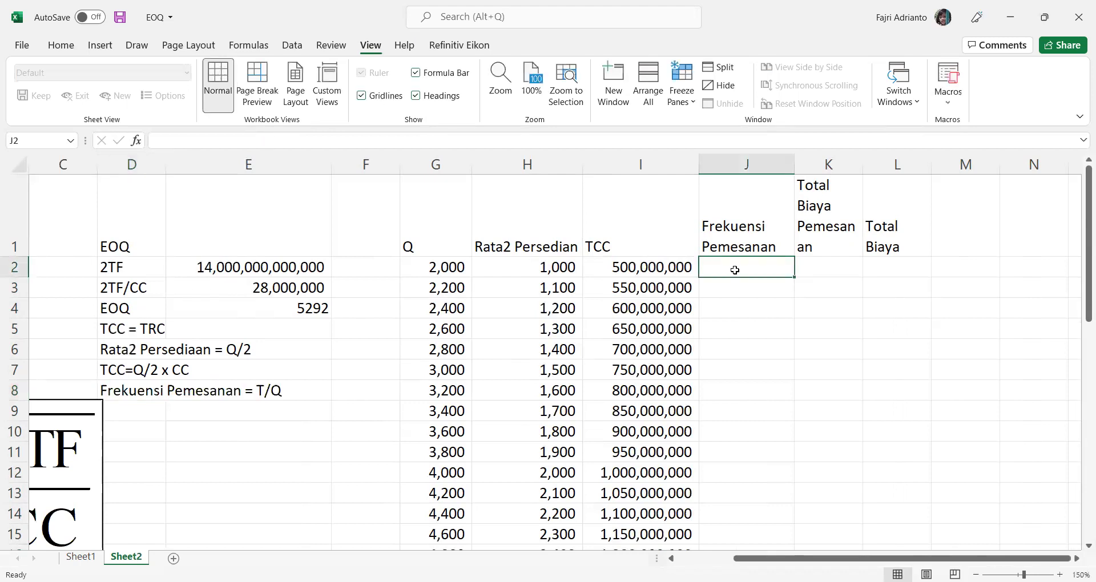
Step: Calculate the order frequency in cell J2 with =$B$5/G2, keeping the T reference absolute
text(=)
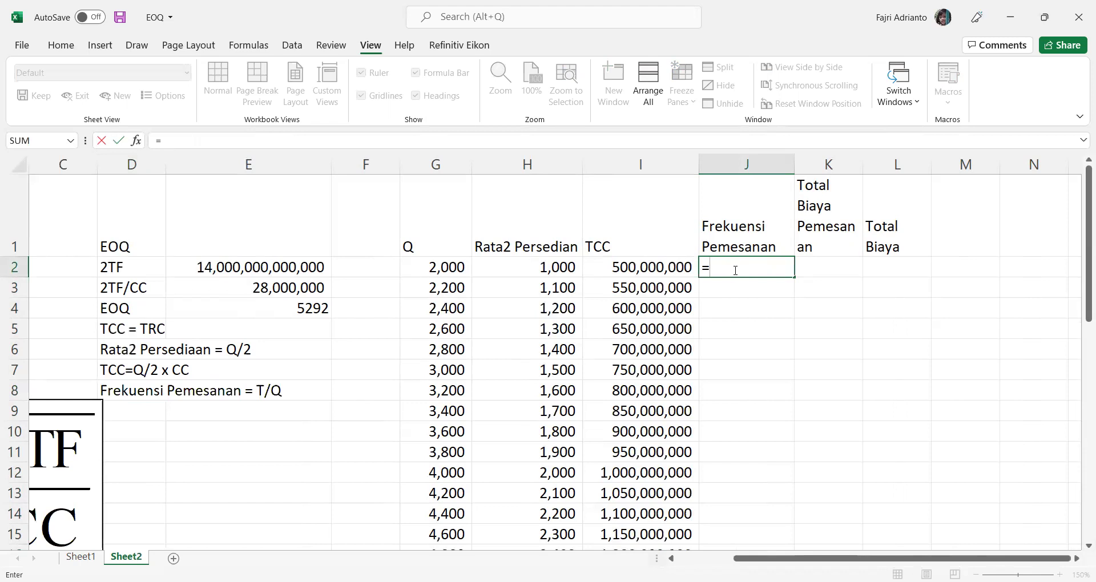
scroll(292, 379, left, 3)
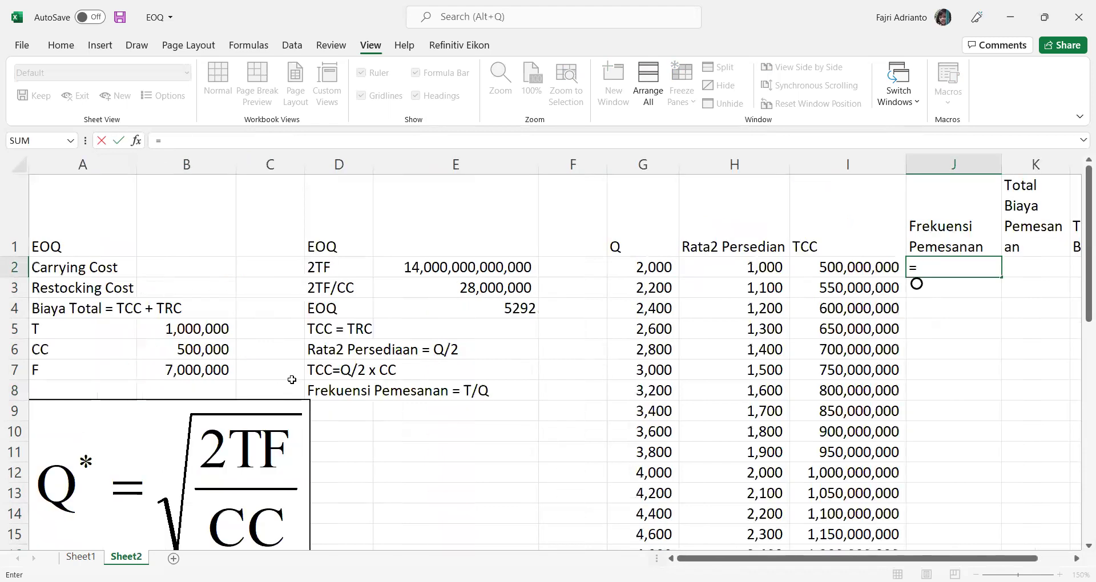
click(179, 330)
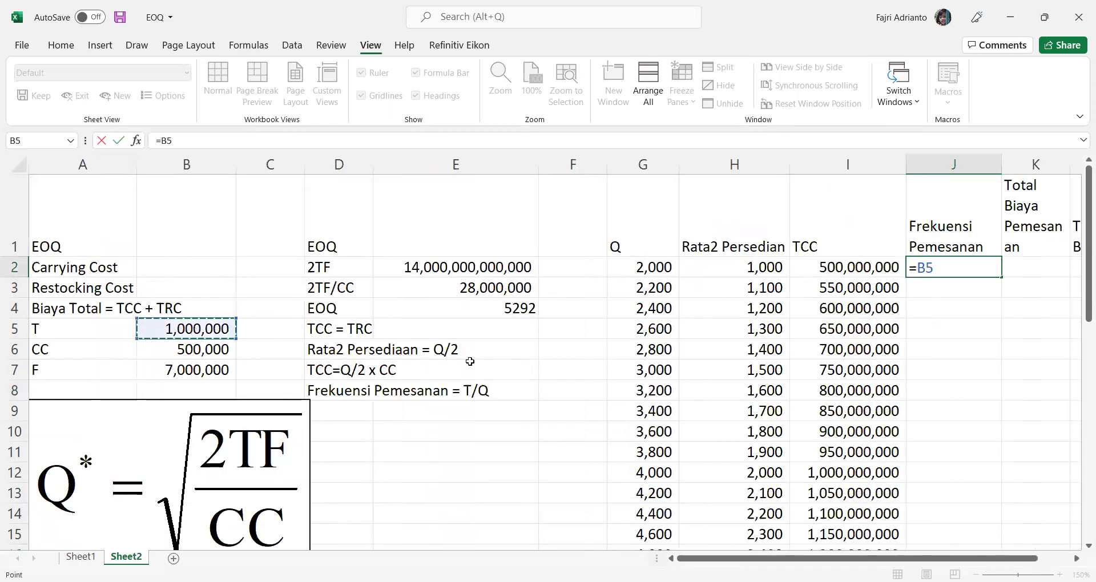
scroll(542, 380, right, 2)
scroll(543, 382, right, 1)
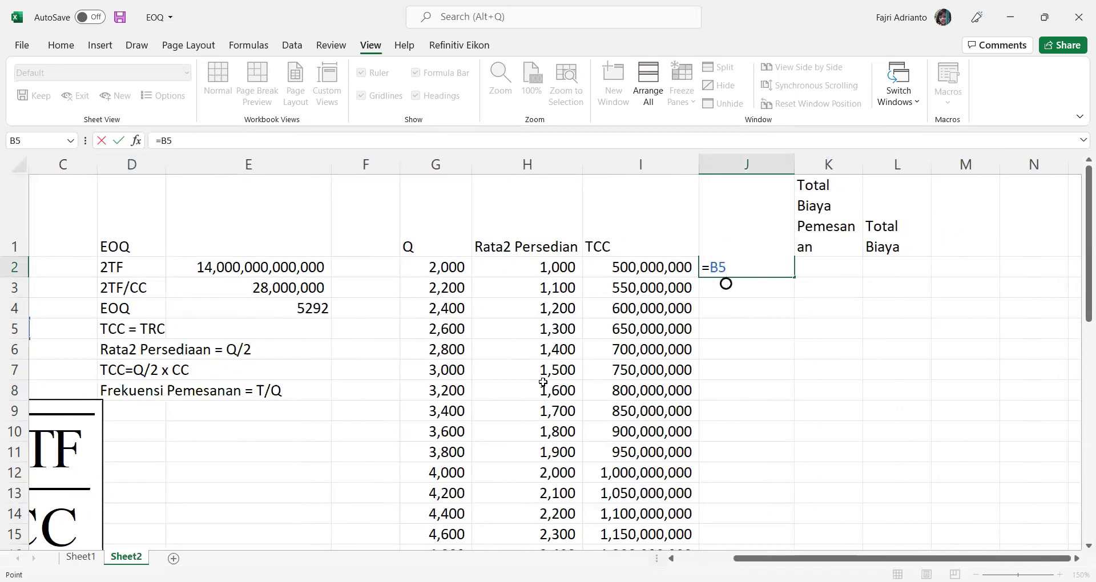
key(F4)
text(/)
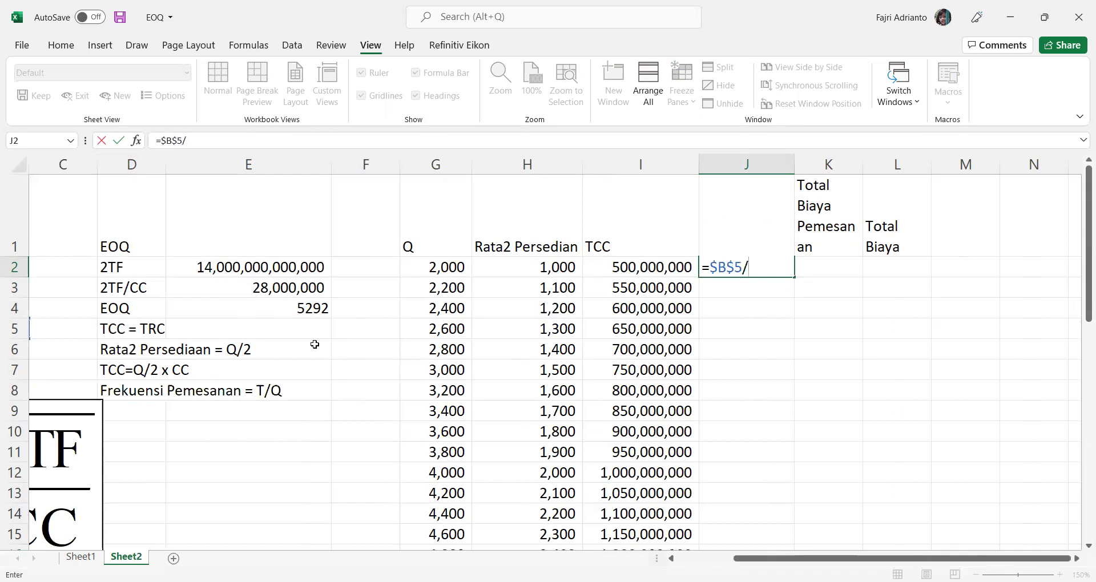
click(440, 269)
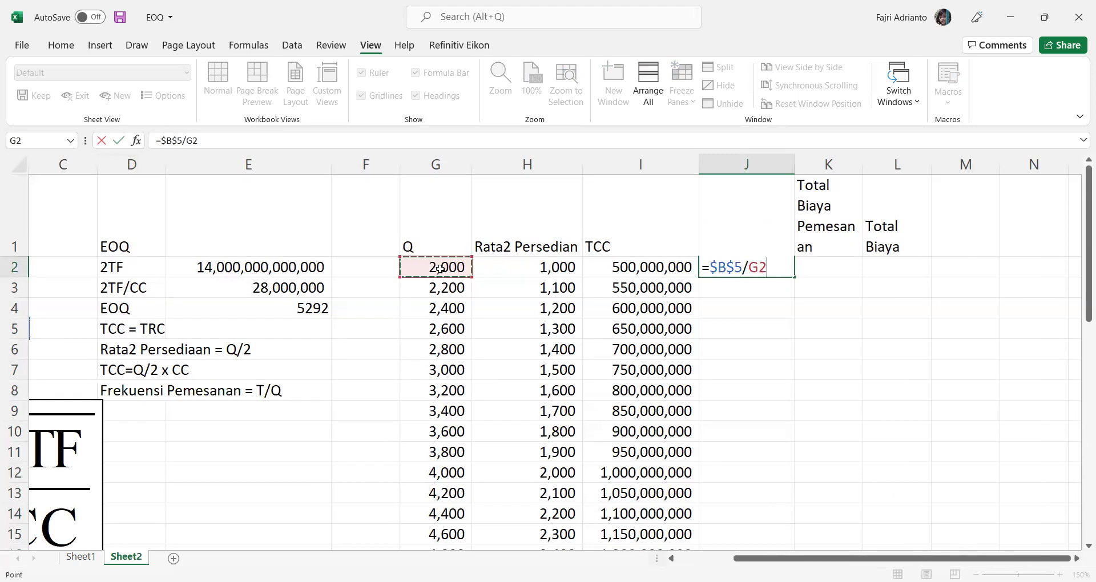
key(Return)
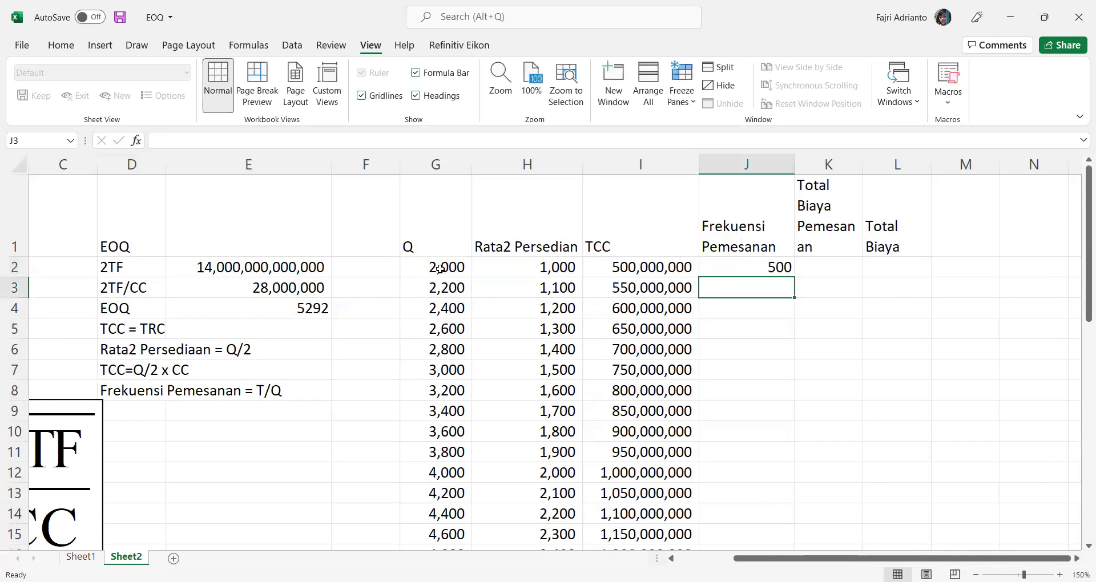
Step: Fill the order frequency formula down the Frekuensi Pemesanan column and format the values with one decimal place
click(762, 269)
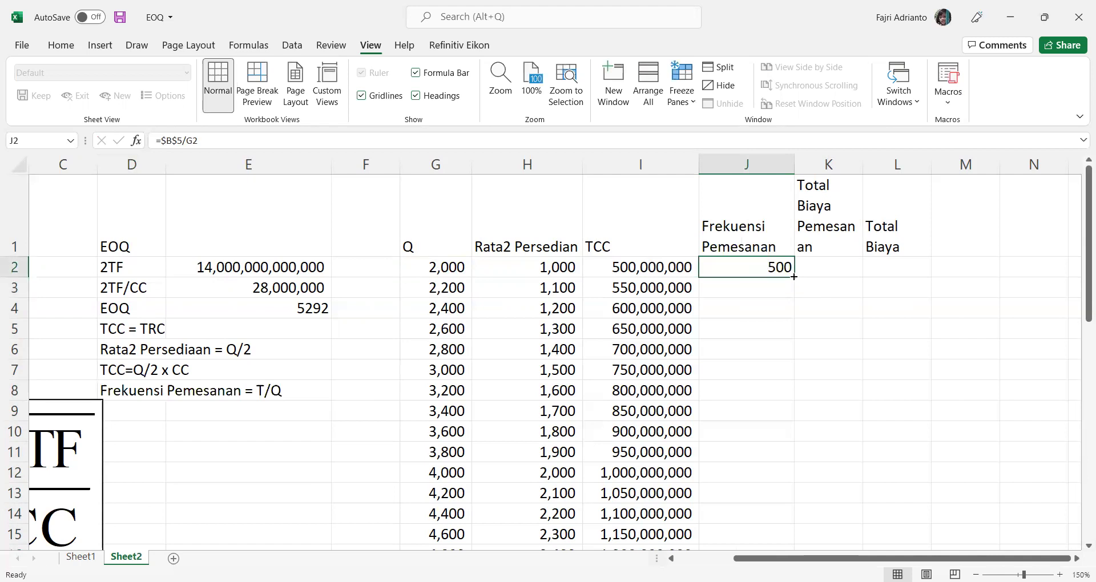
double_click(793, 277)
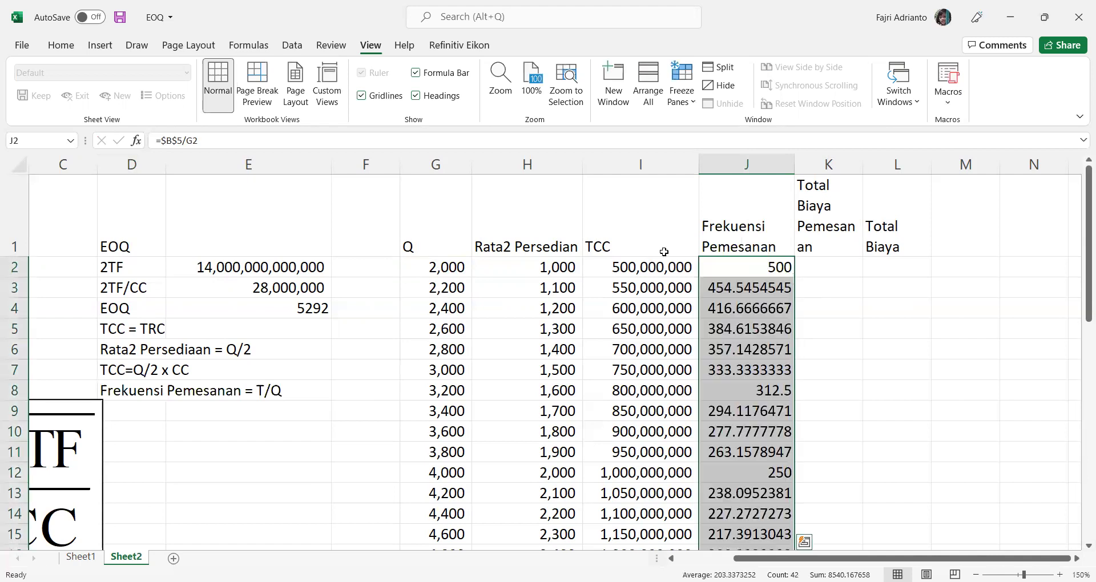
click(63, 45)
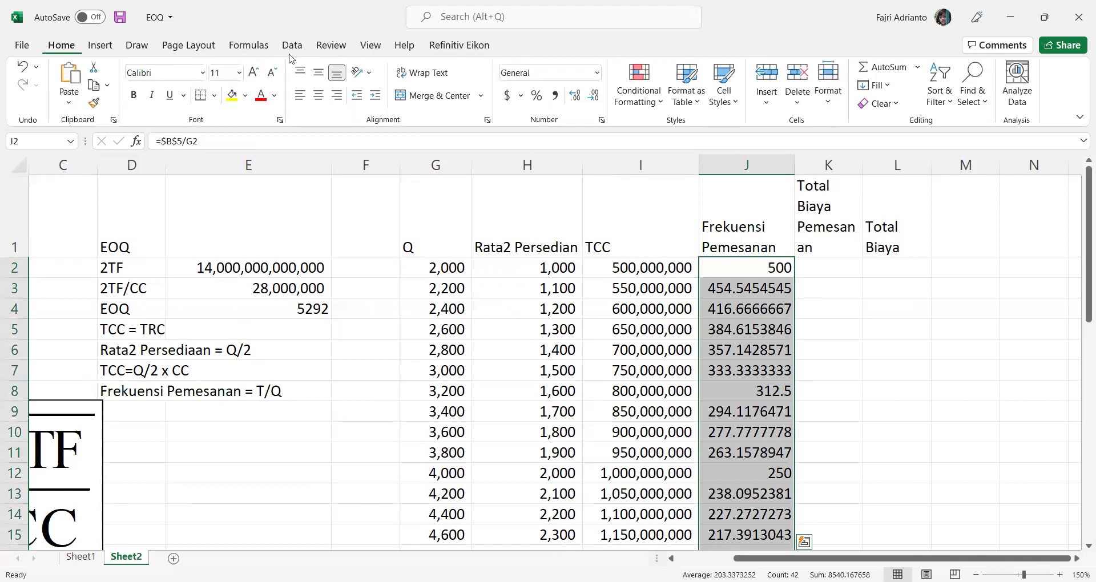
click(595, 102)
click(595, 102)
click(595, 102)
click(594, 103)
click(595, 102)
click(595, 102)
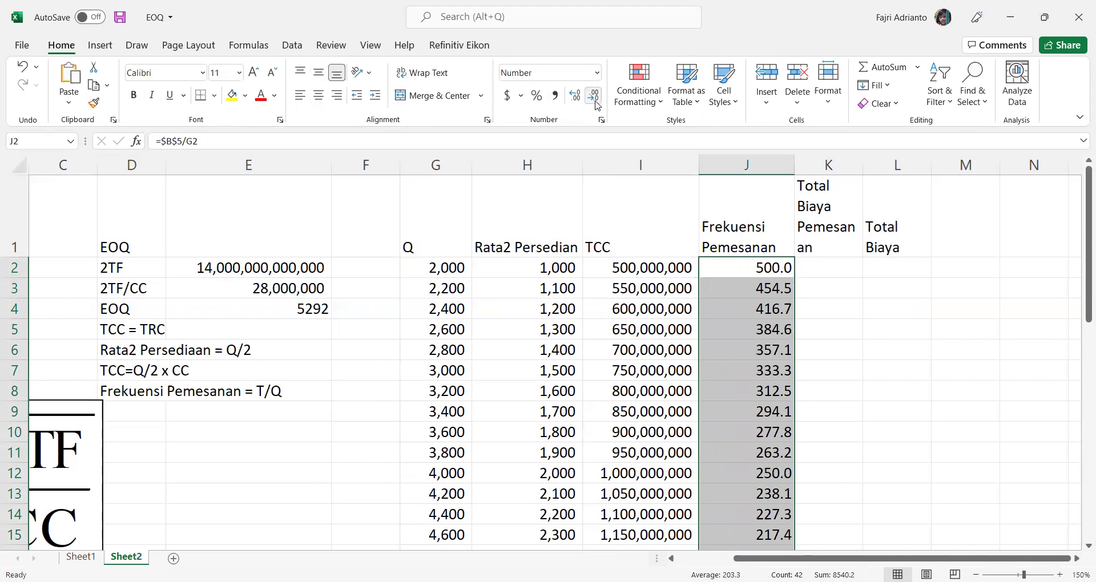
Step: Enter the note "TRC = T/C x F" in cell D9
click(827, 272)
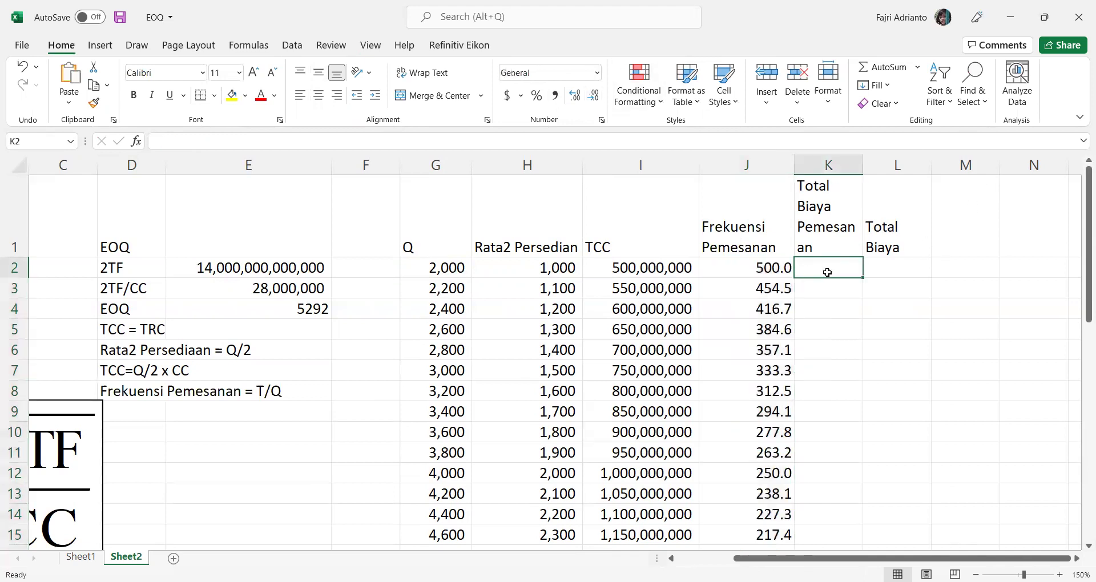
click(130, 413)
text(TRC)
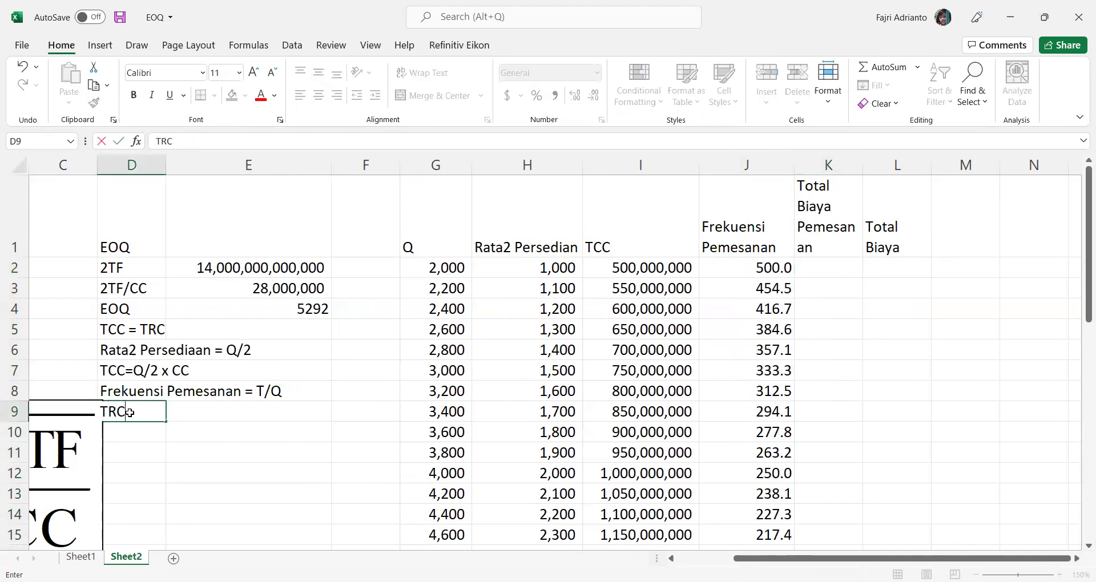
key(Tab)
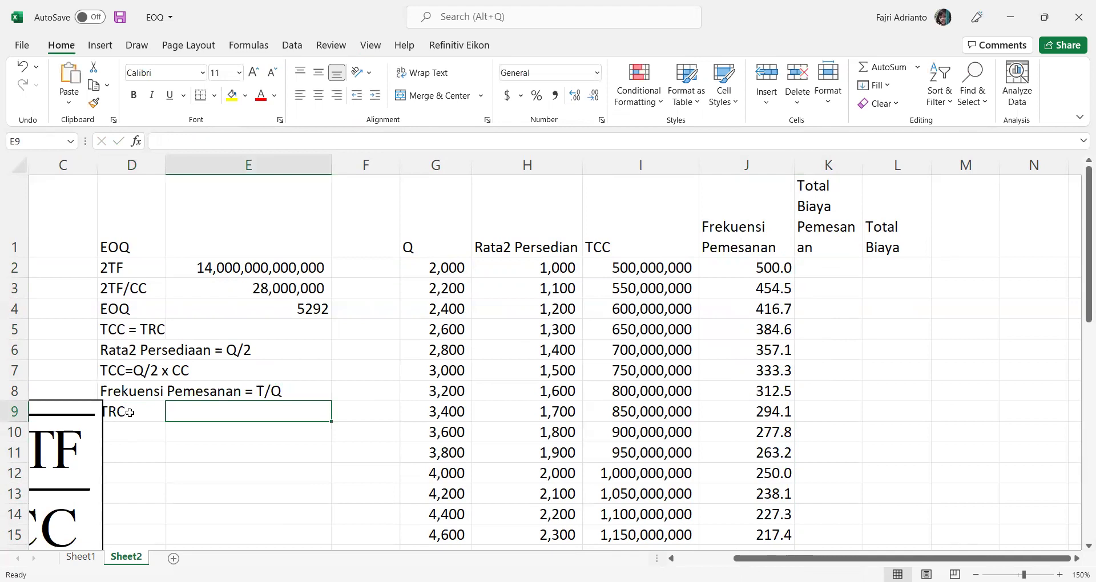
click(135, 416)
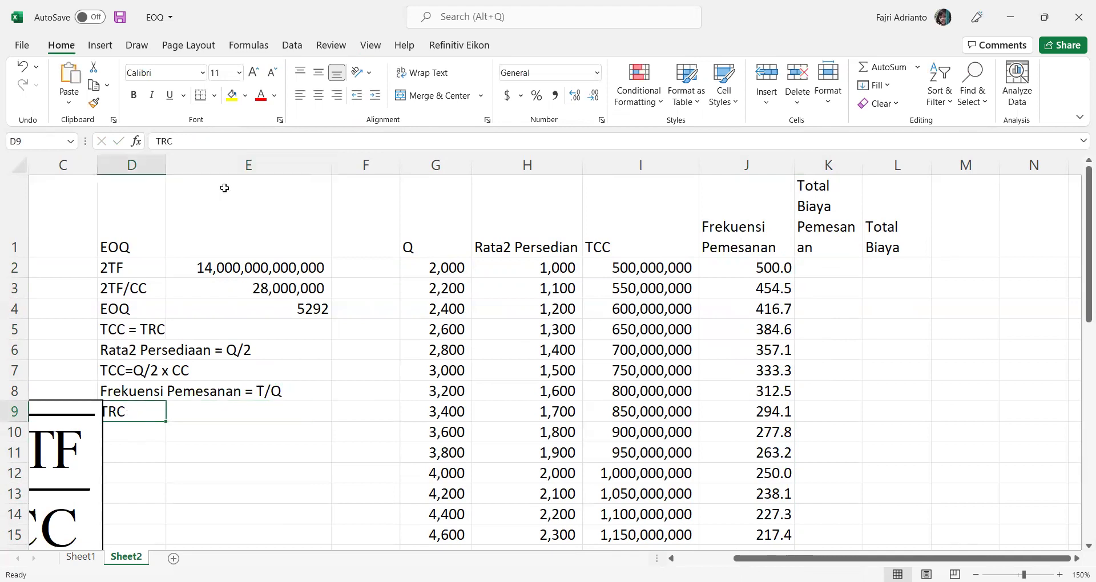
click(196, 141)
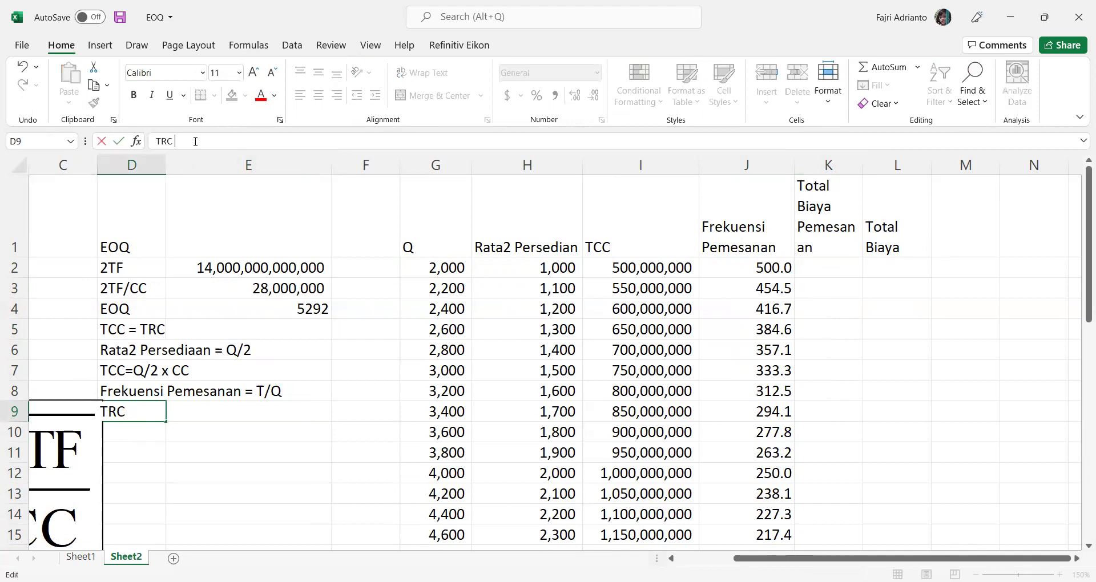
text(= T/C x F)
key(Return)
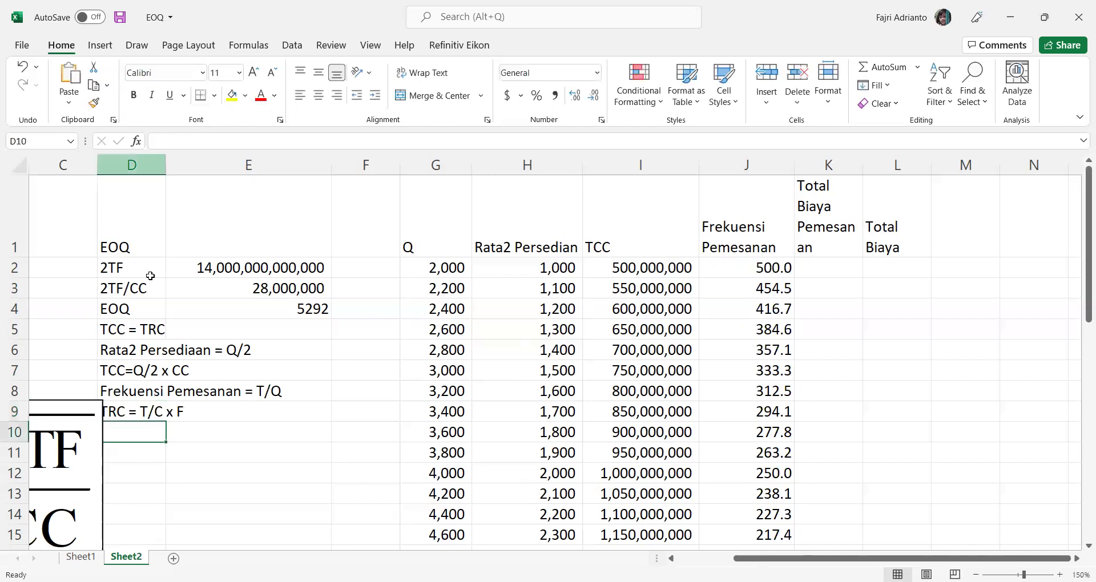
click(147, 416)
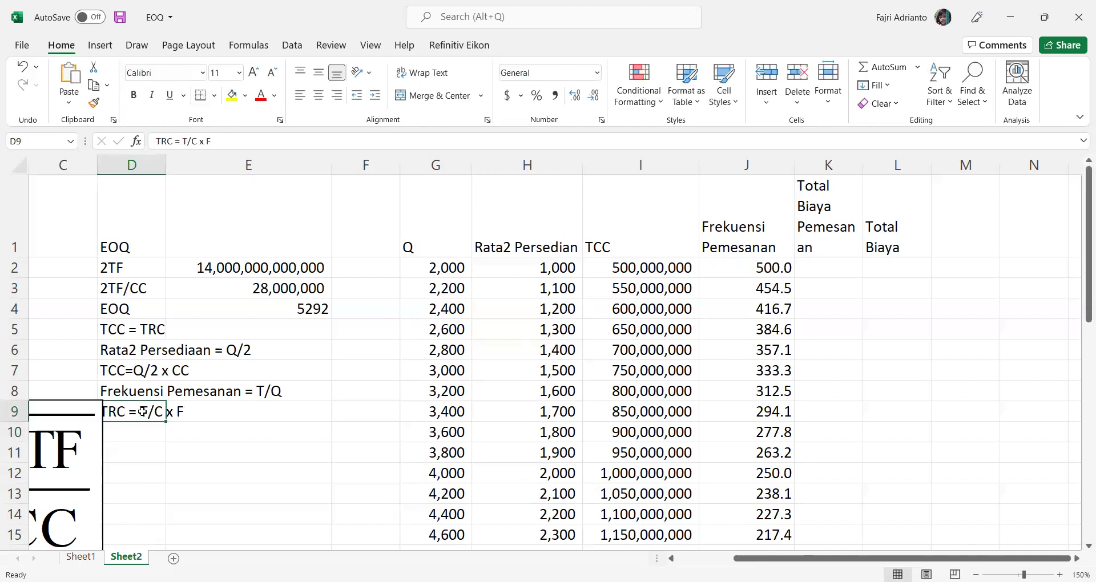
Step: Calculate the total ordering cost in cell K2 with =J2*$B$7, keeping the F reference absolute
click(845, 265)
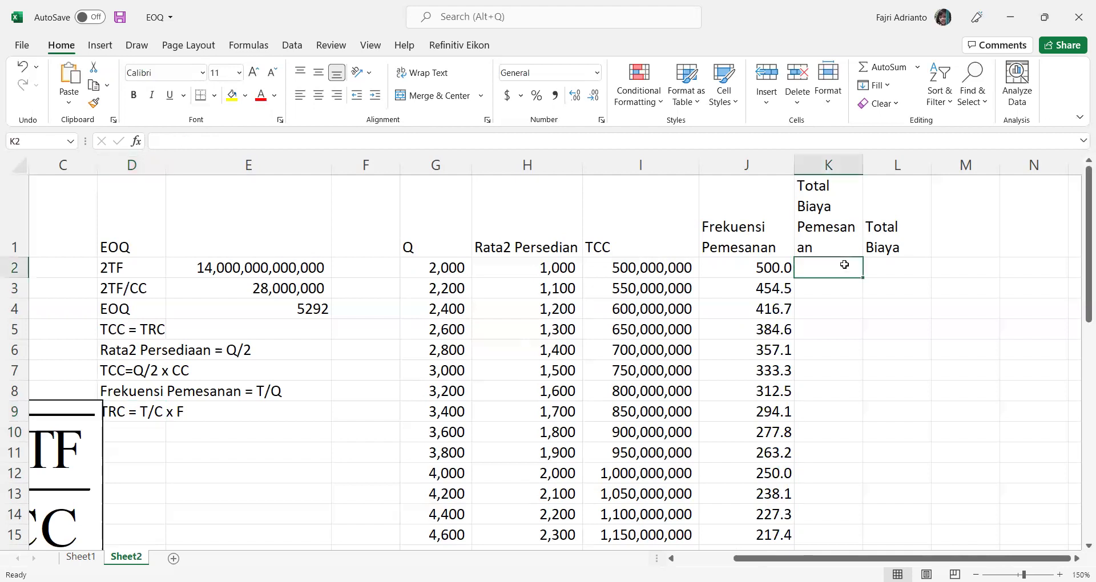
text(=)
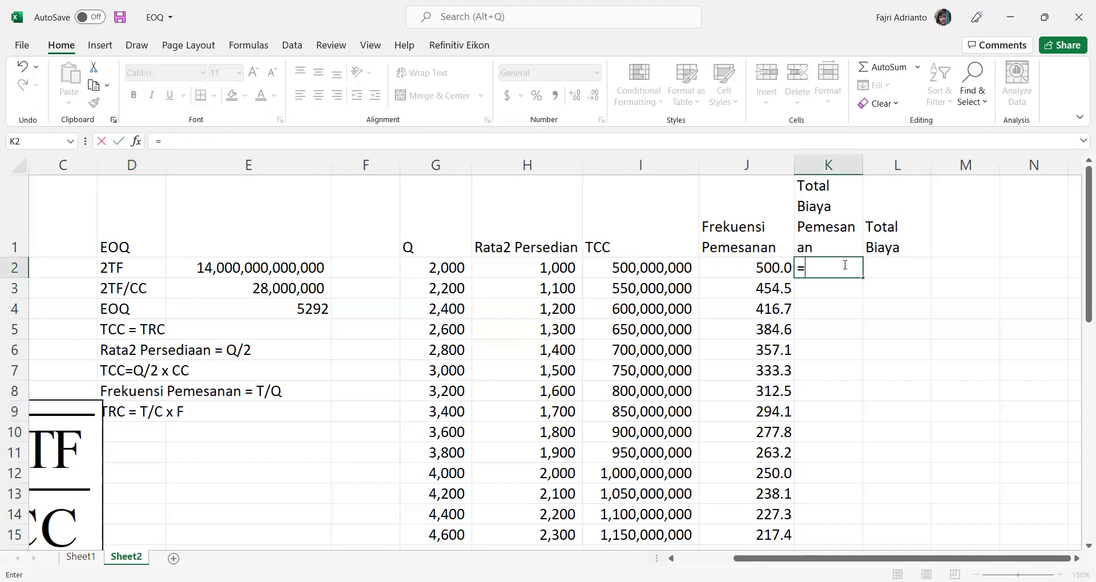
click(762, 268)
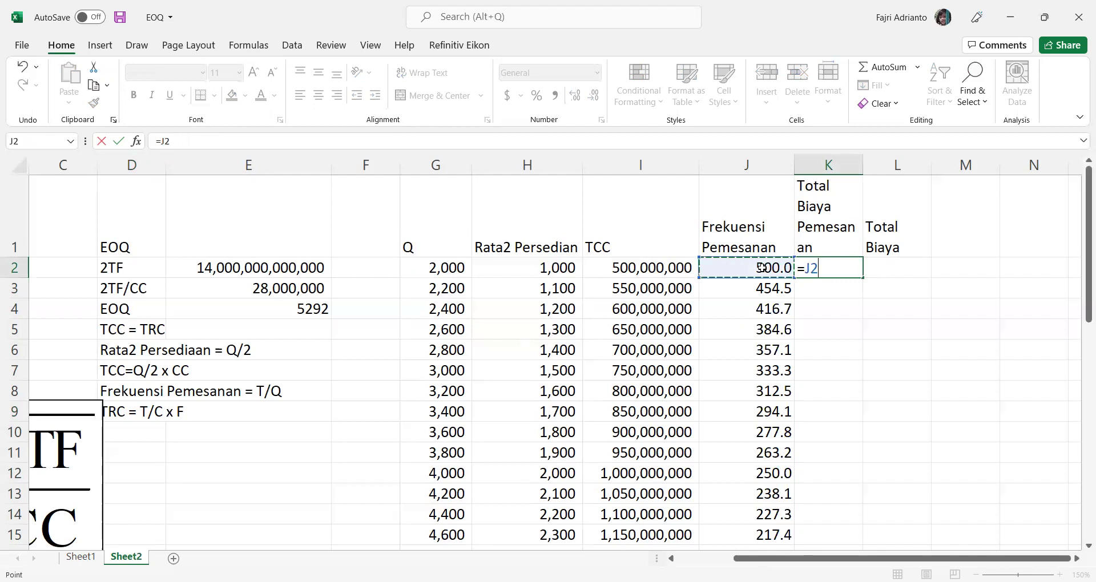
text(*)
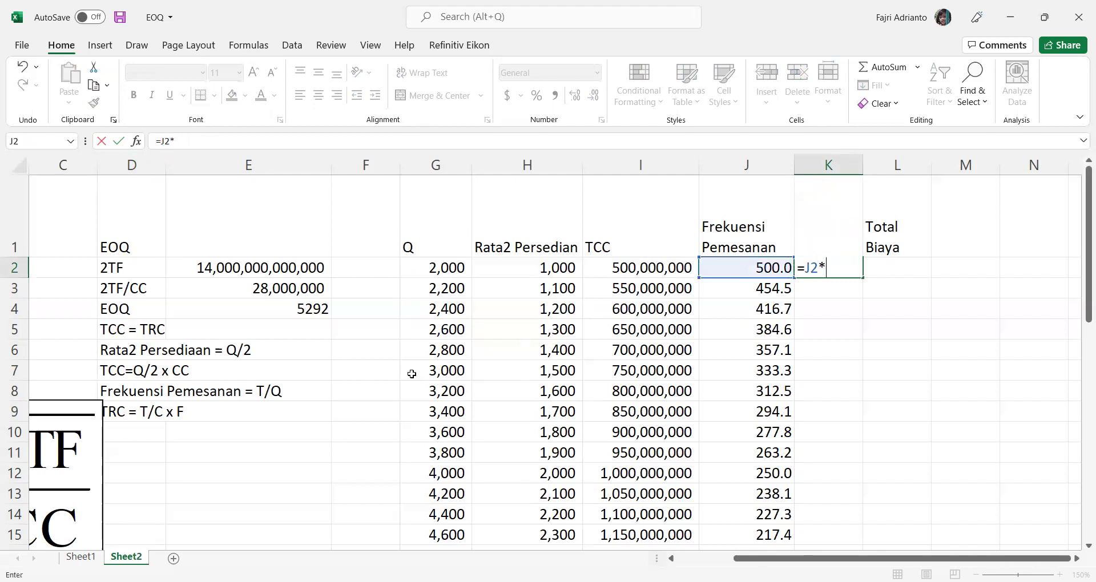
scroll(412, 373, left, 2)
click(202, 375)
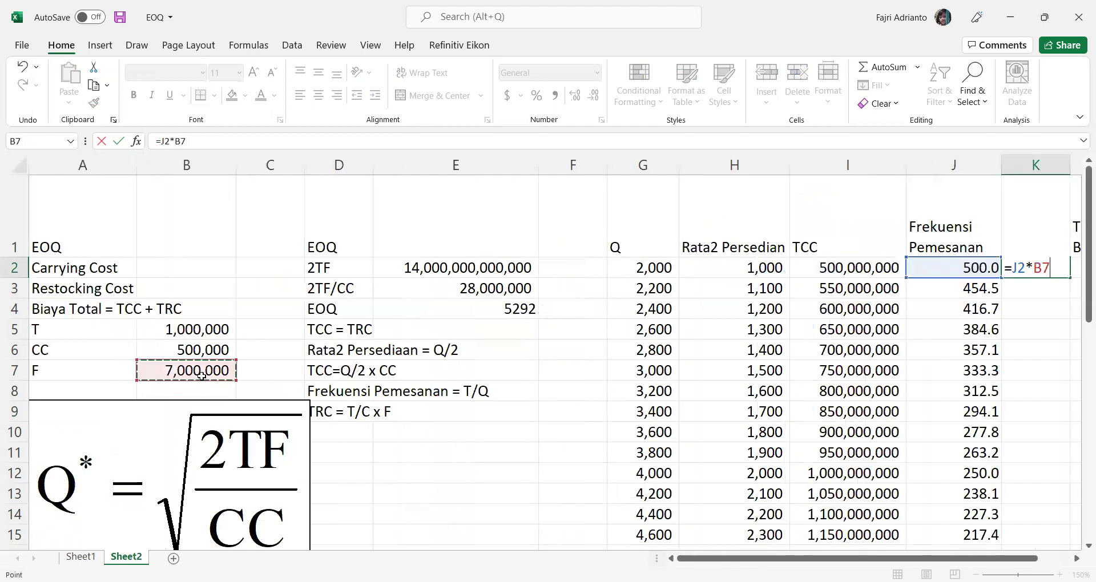
key(F4)
key(Return)
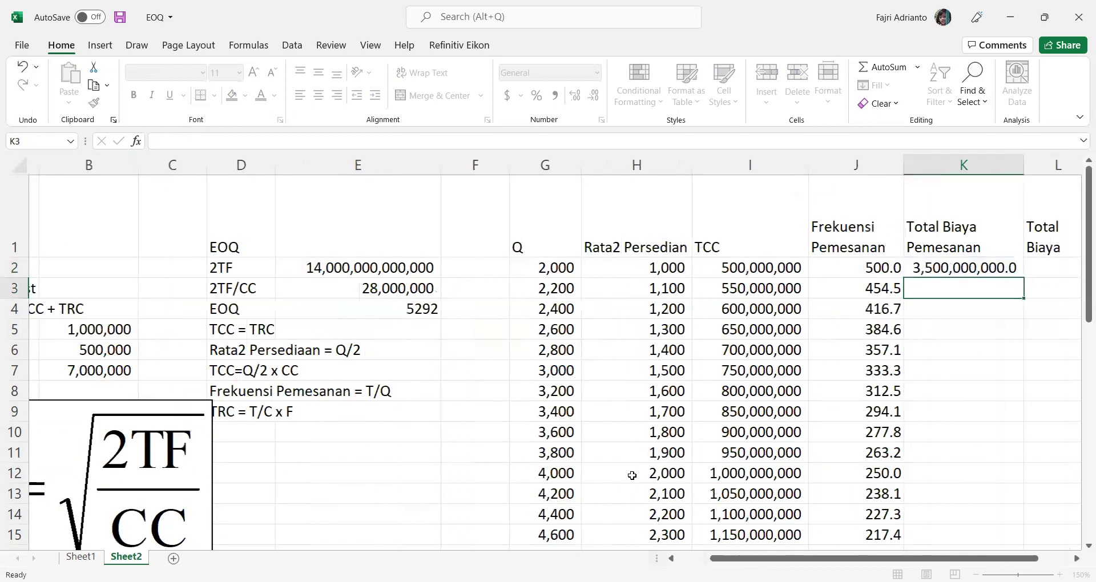
Step: Format cell K2 with no decimals and fill it down the Total Biaya Pemesanan column
scroll(932, 342, right, 3)
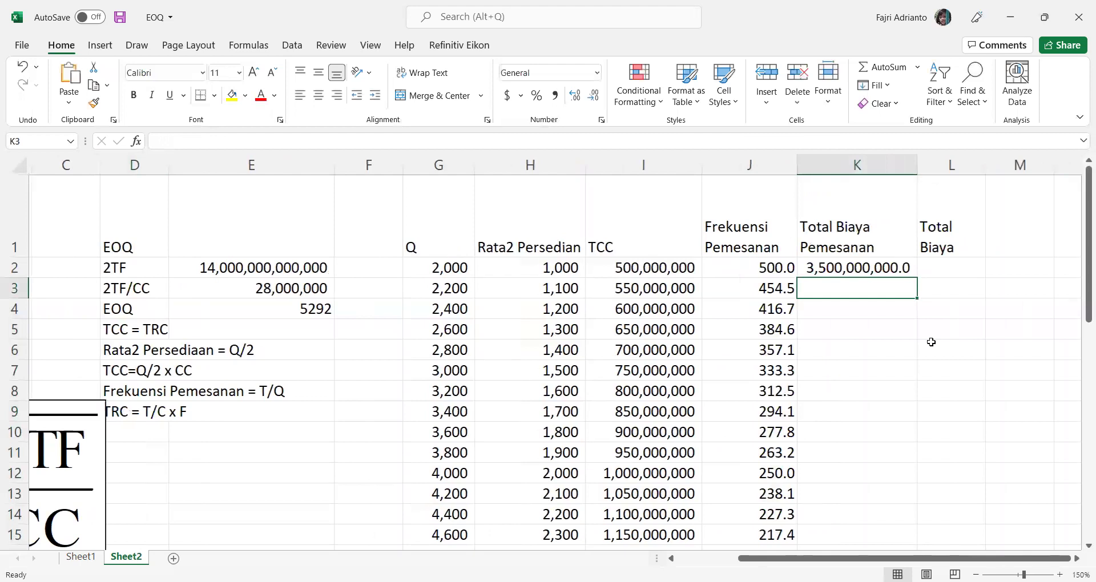
click(830, 268)
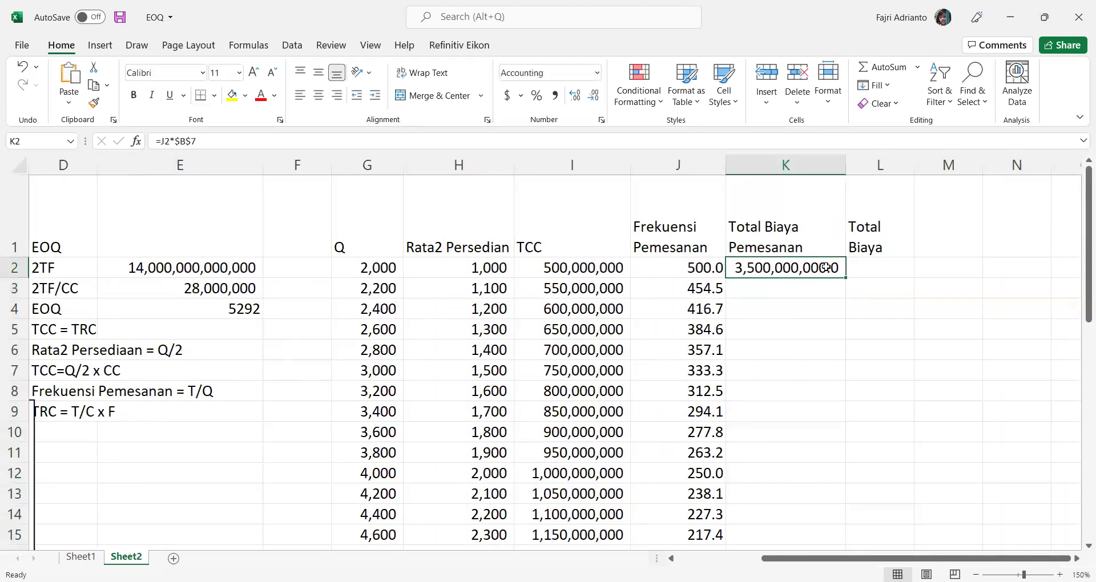
click(595, 97)
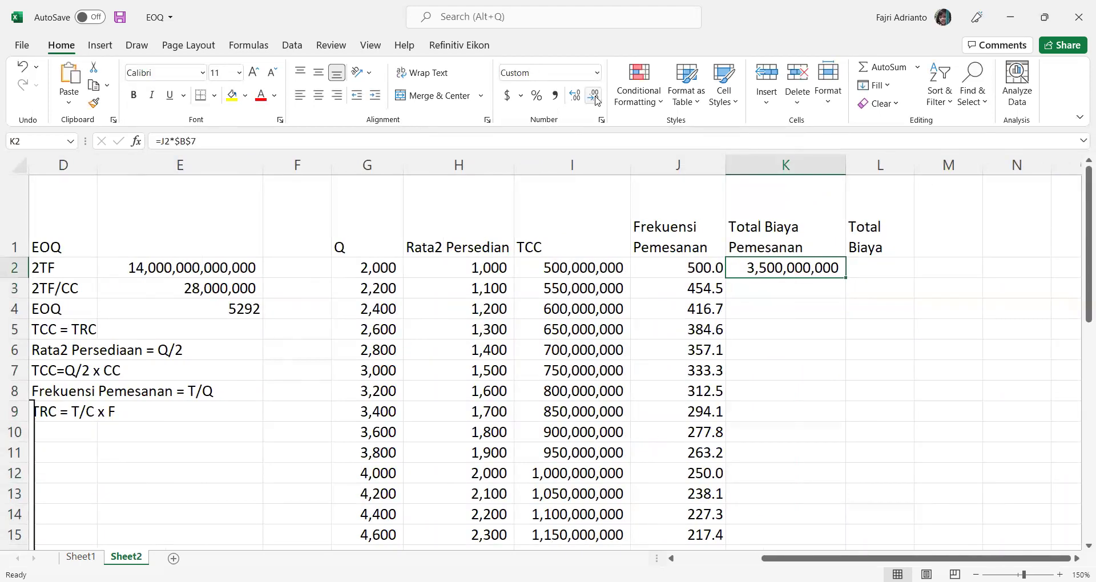
double_click(846, 278)
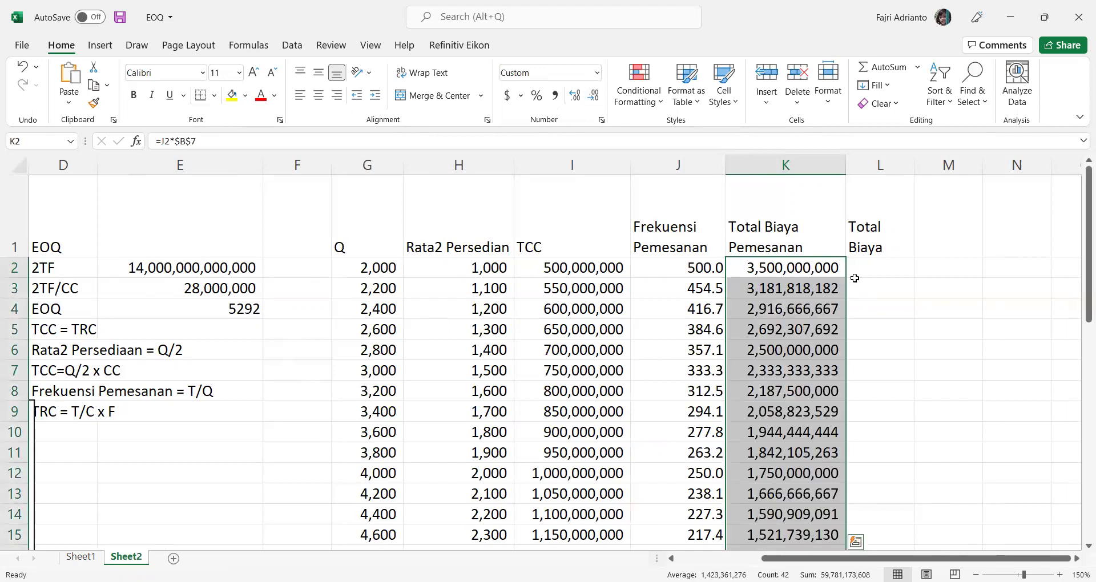
Step: Calculate the total cost in cell L2 by adding carrying and ordering costs with =I2+K2
click(878, 268)
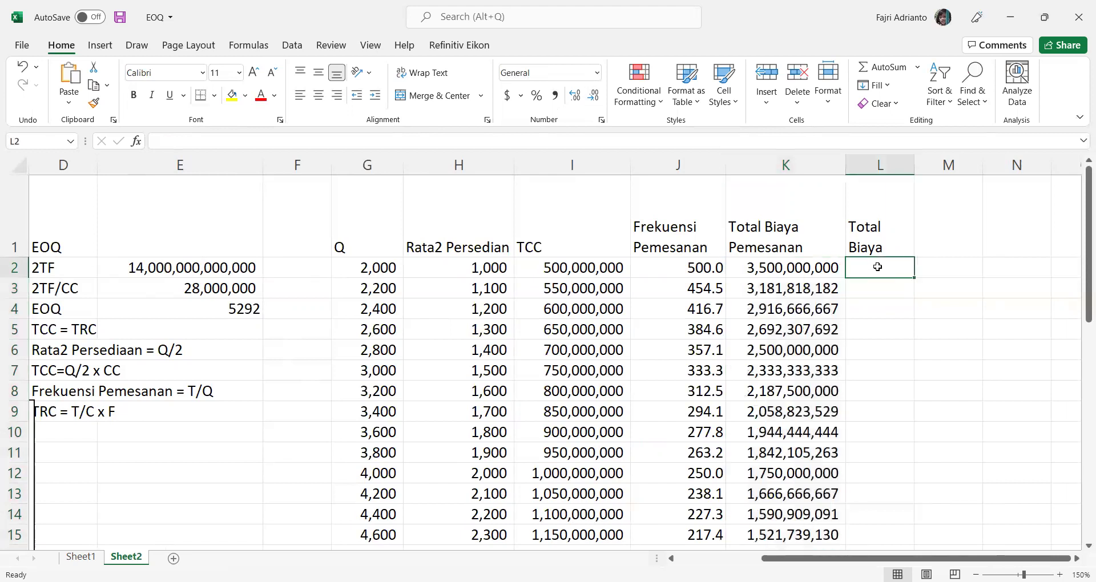
text(=)
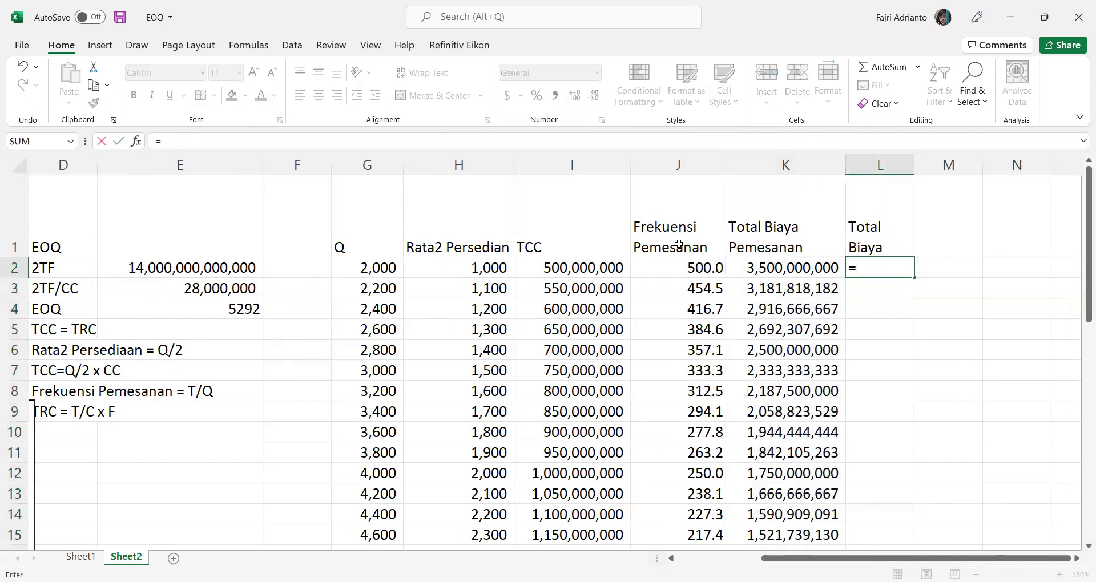
click(568, 269)
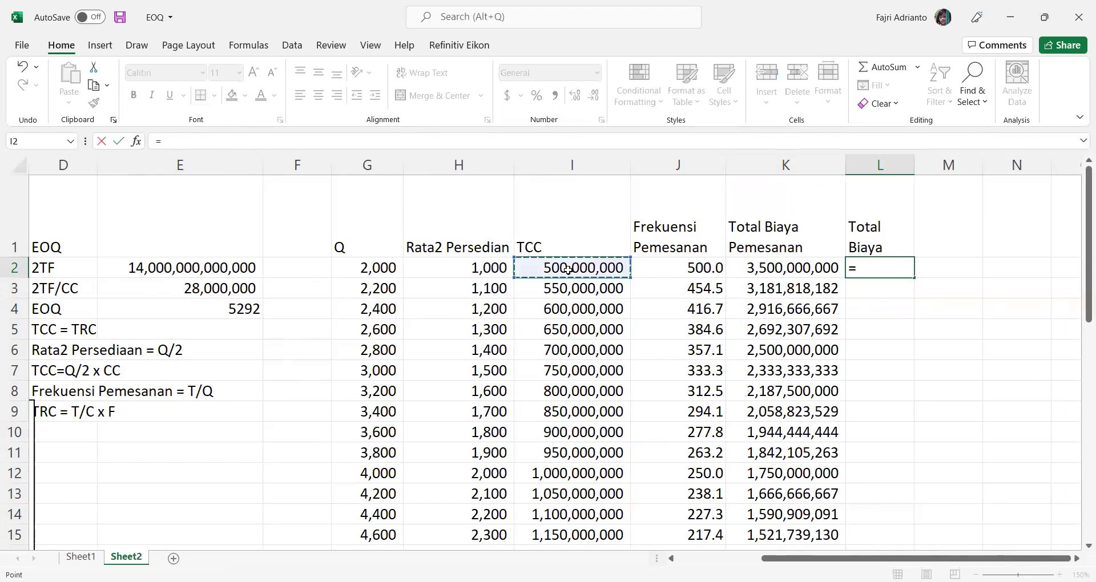
text(+)
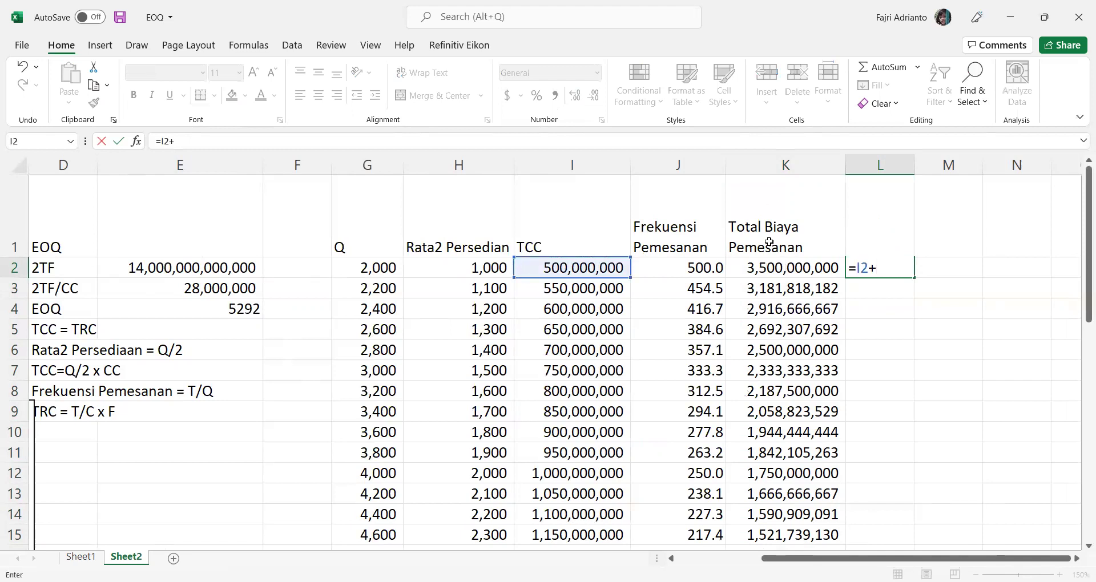
click(759, 270)
key(Return)
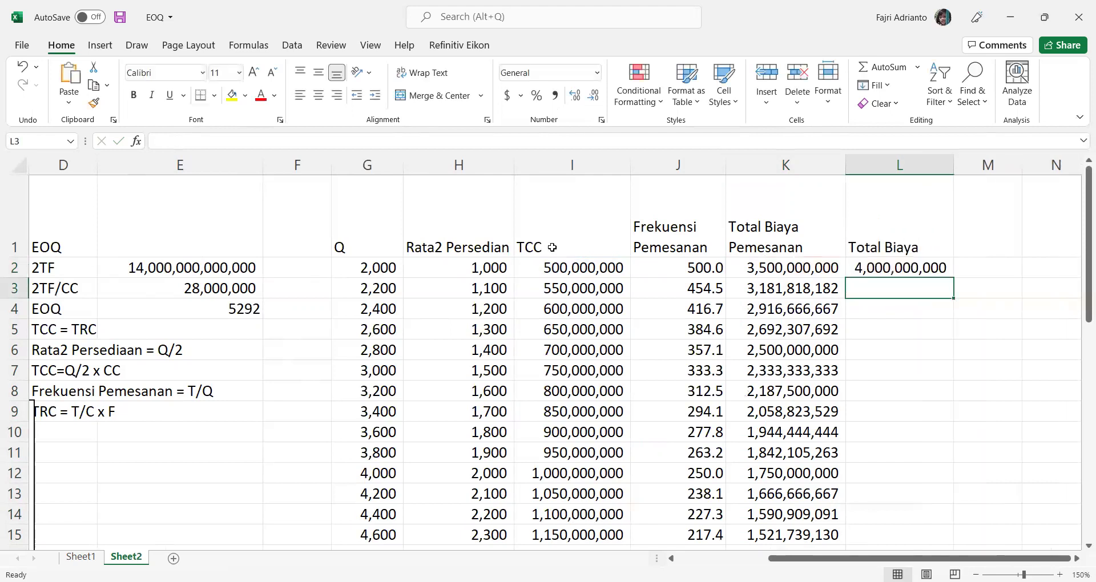
Step: Replace the TCC column header in cell I1 with "Total Biaya Penyimpanan"
click(551, 247)
text(Total Biaya)
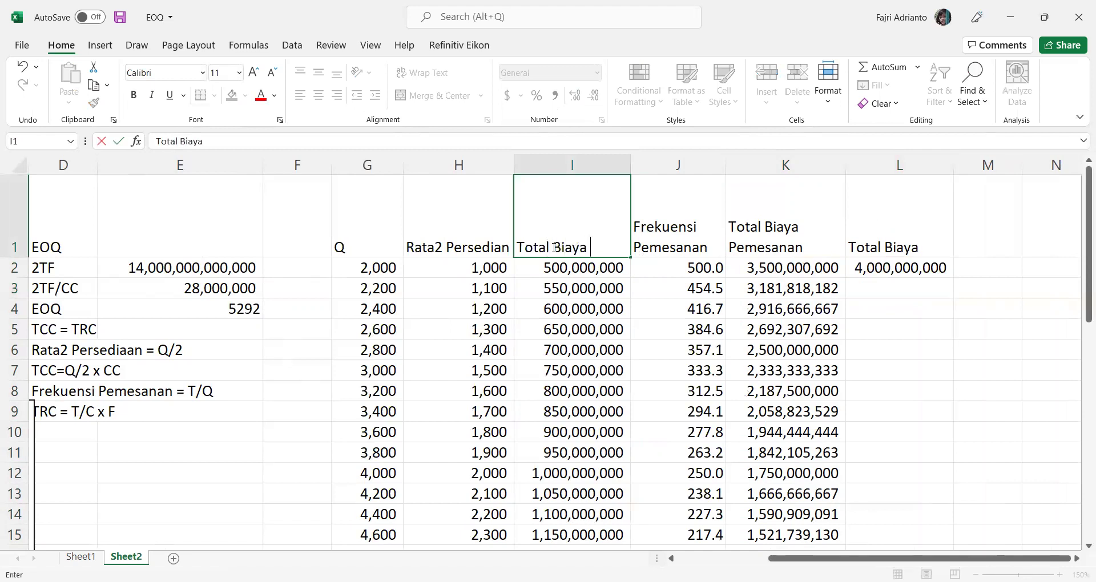
text( Penyimpanan)
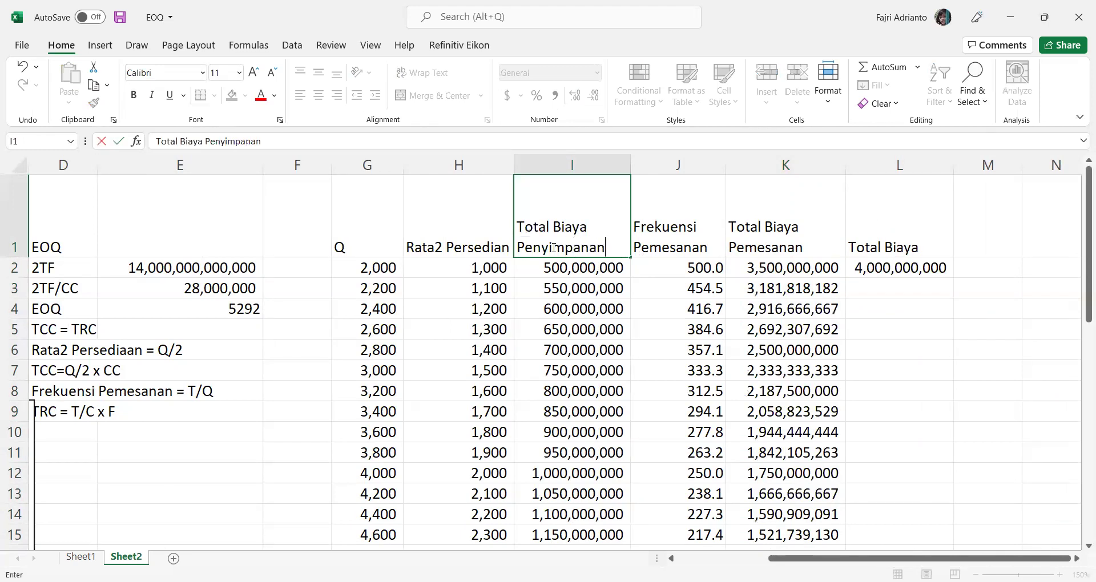
key(Return)
Step: Fill the total cost formula in L2 down the Total Biaya column to the end of the table
click(879, 229)
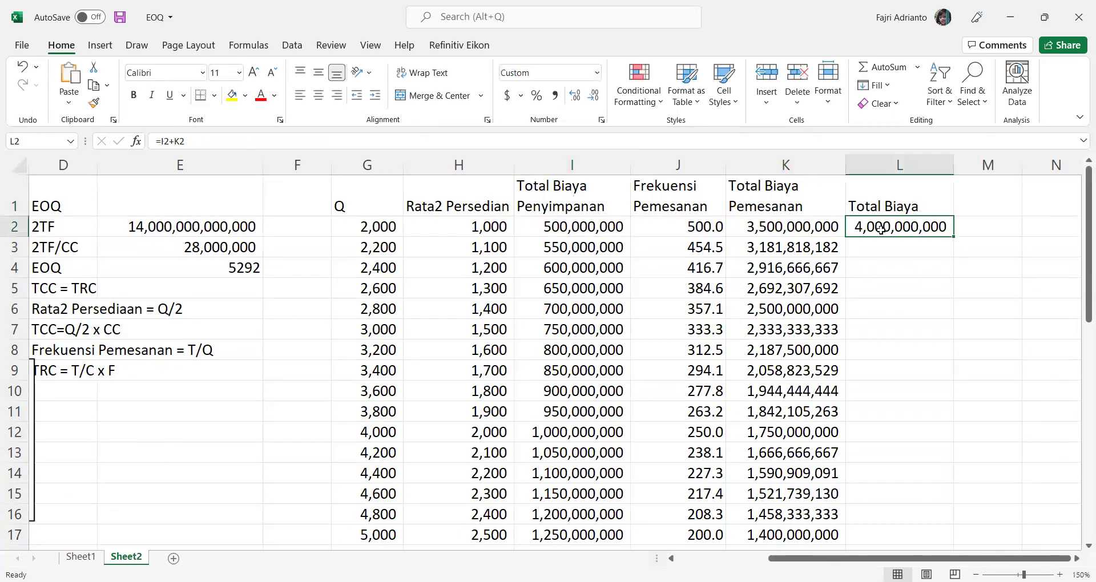
double_click(948, 236)
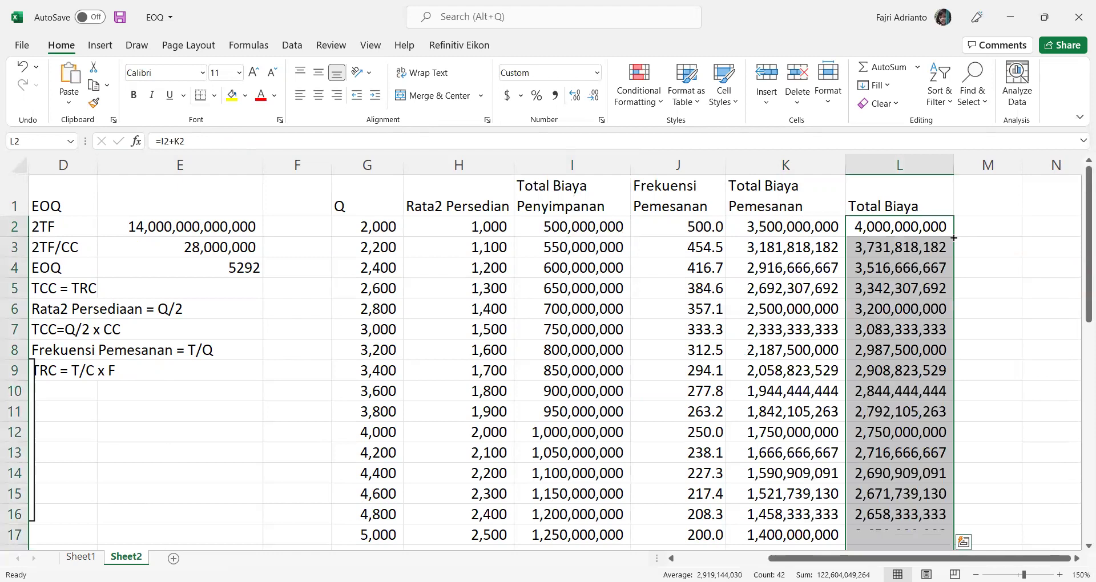
scroll(754, 456, down, 2)
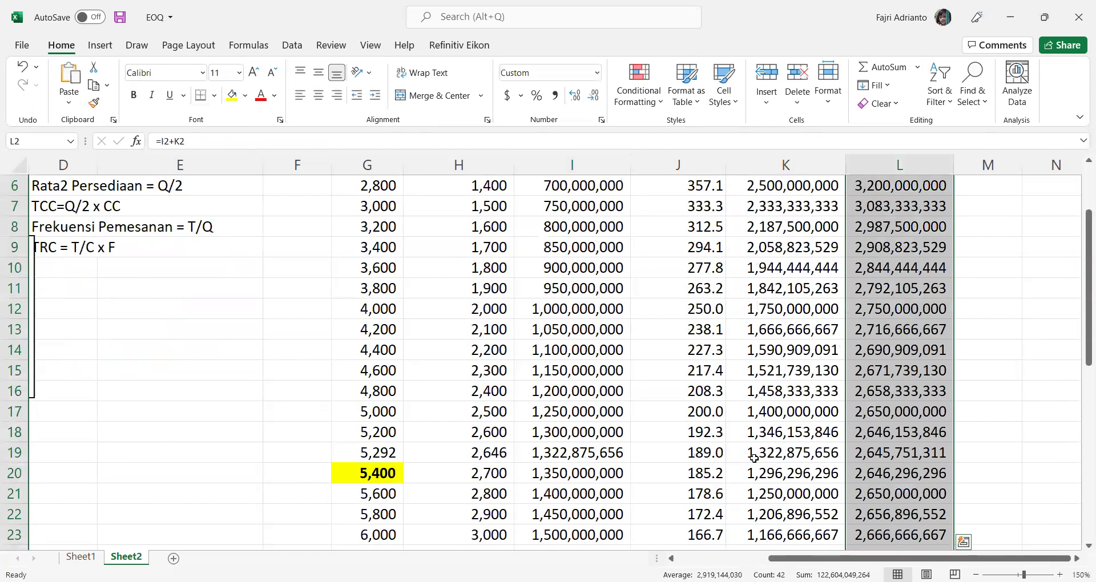
Step: Highlight the whole of row 20, Q 5,400, in yellow and make it bold
click(12, 473)
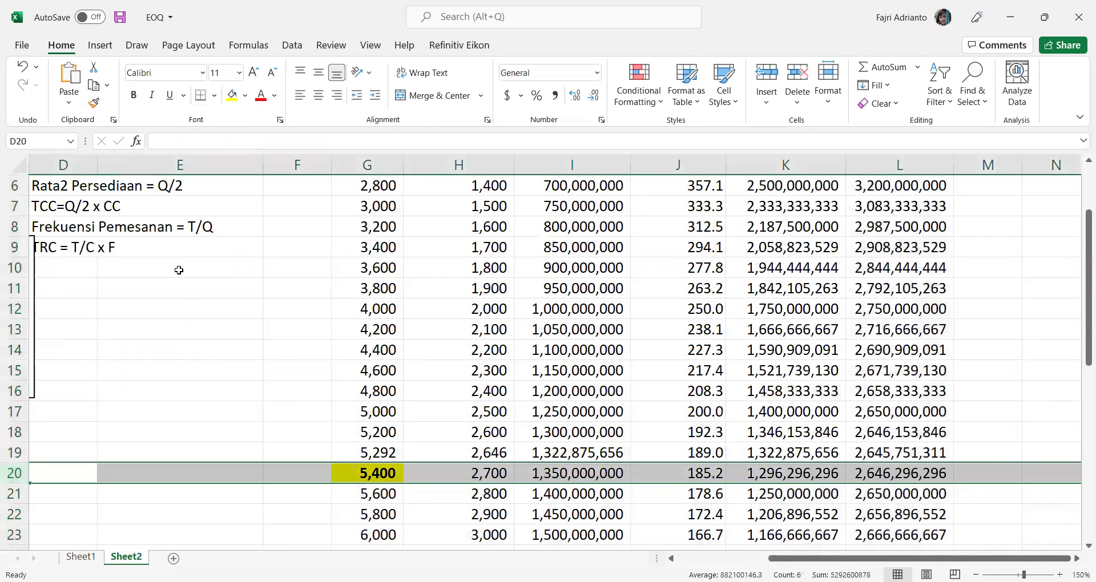
click(232, 95)
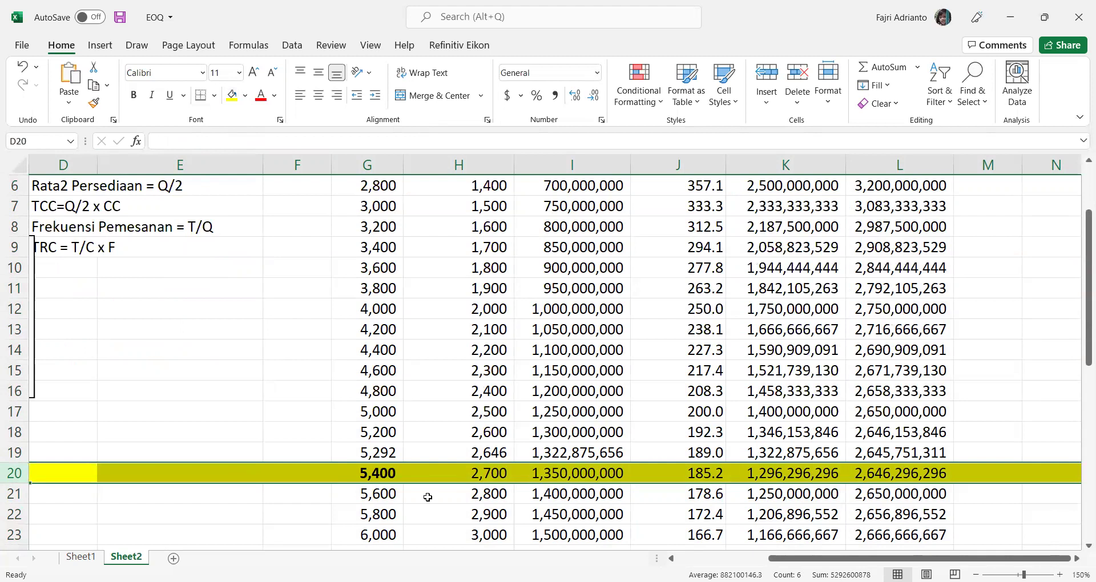
click(135, 101)
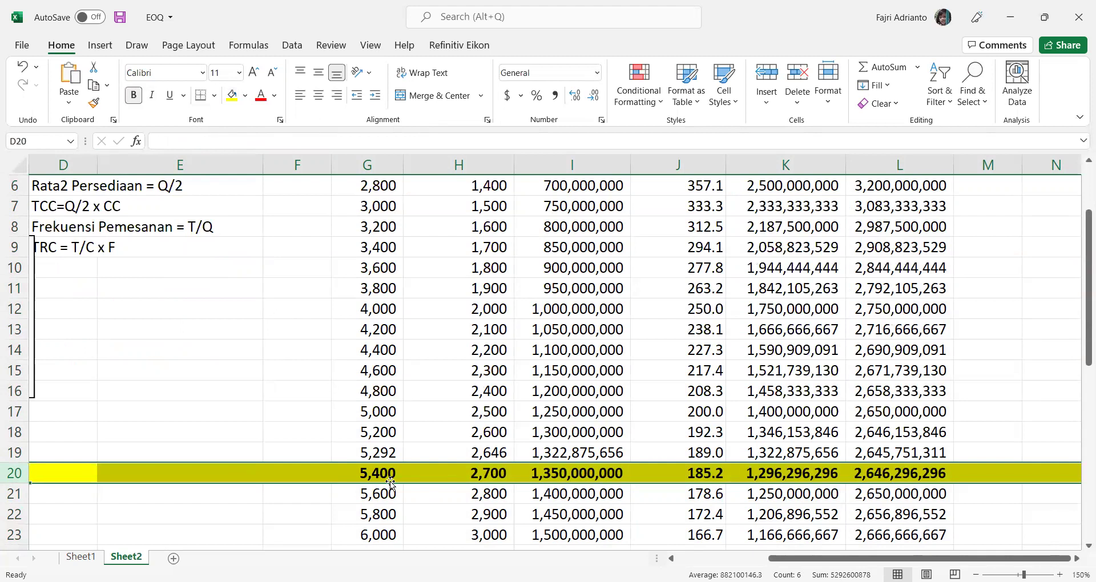
Step: Fill row 19, the EOQ quantity 5,292, with yellow and remove the fill from row 20
click(15, 453)
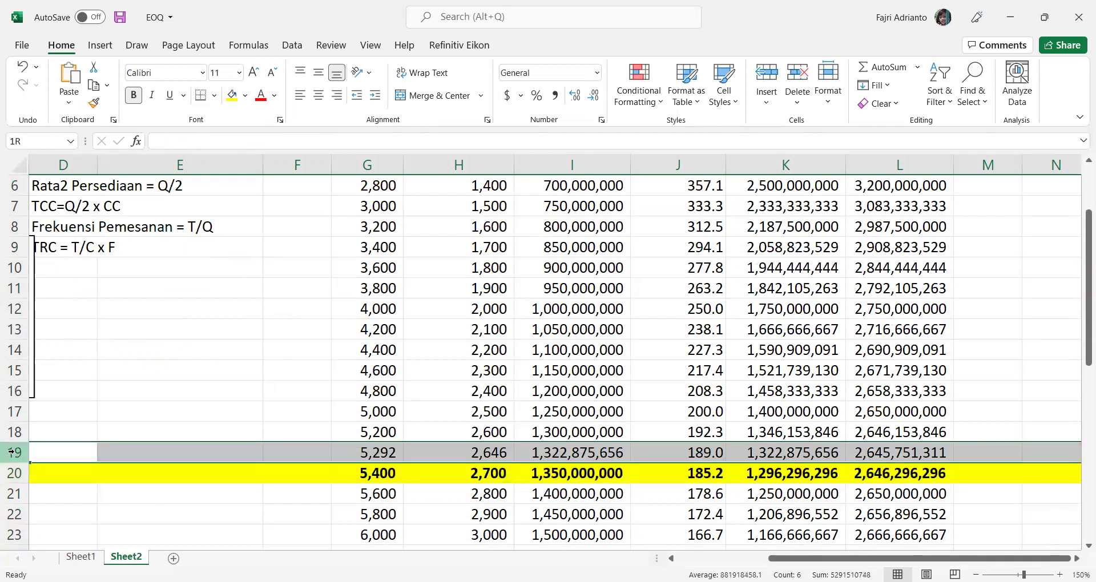
click(230, 95)
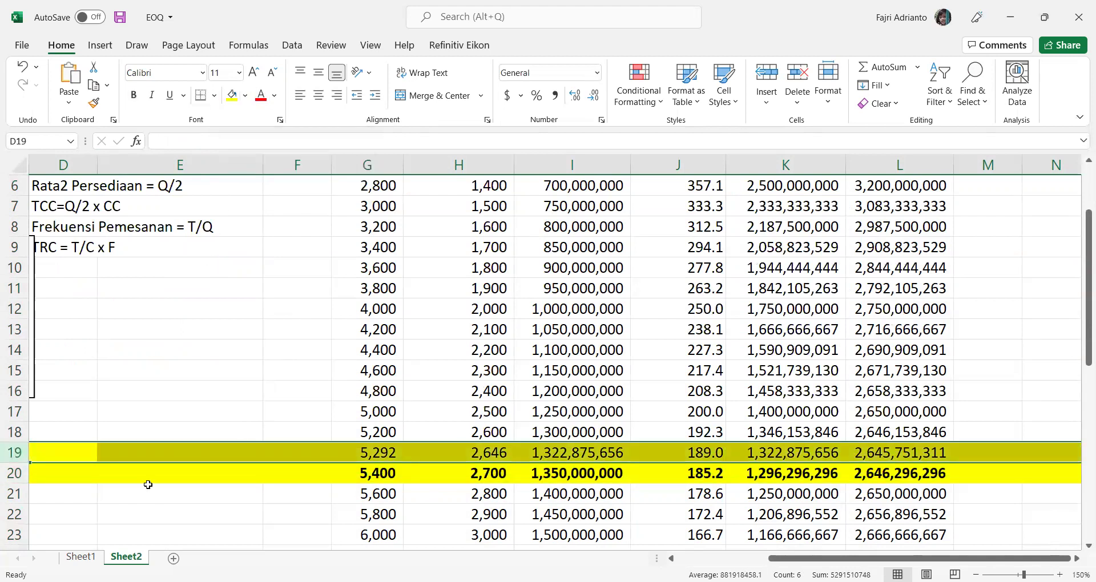
click(14, 473)
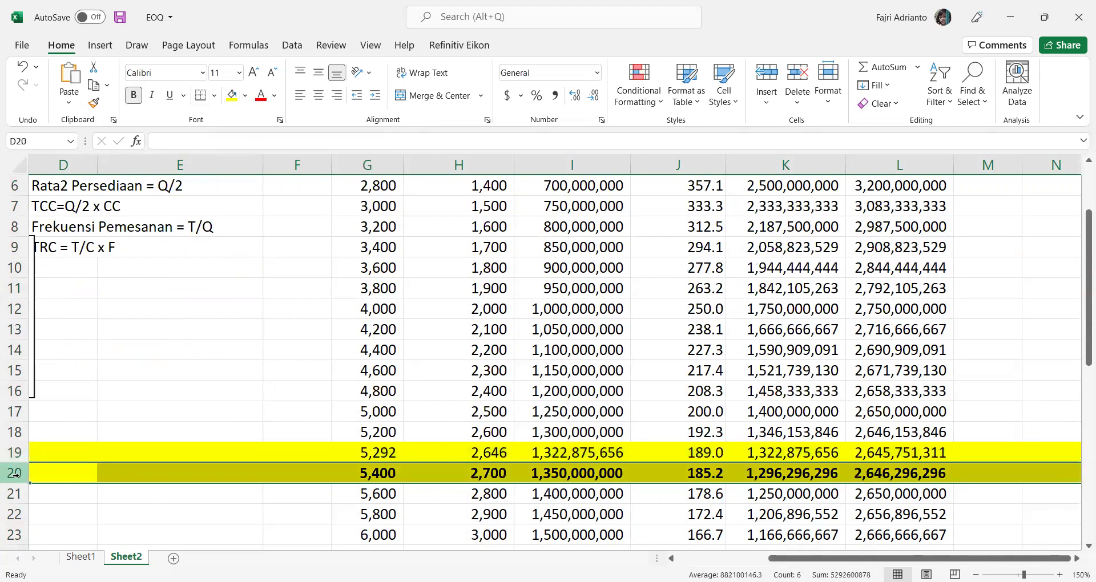
click(246, 97)
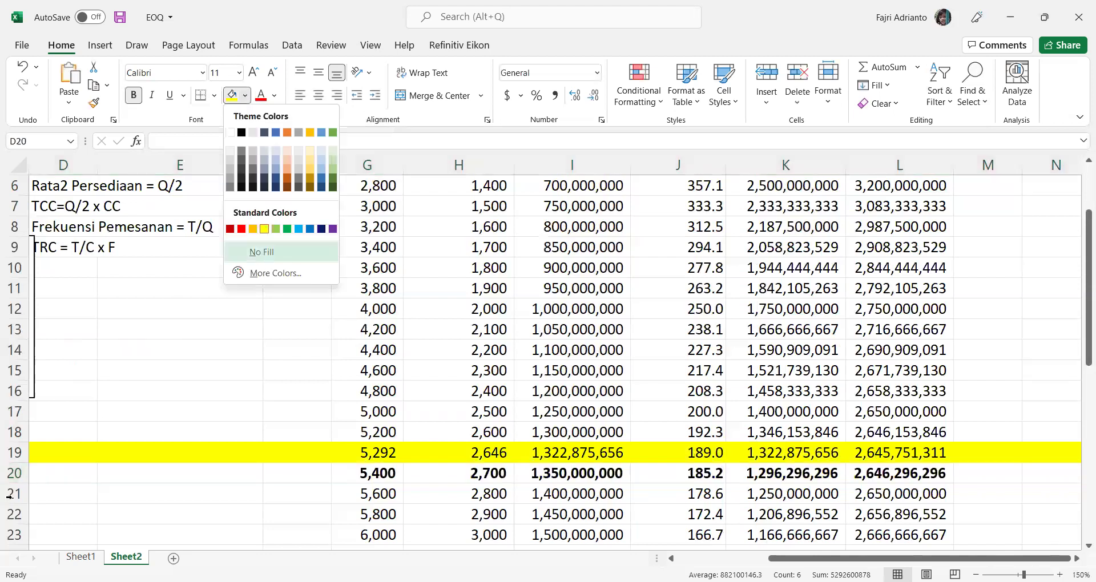
click(263, 252)
Step: Make row 19 bold and remove the bold formatting from row 20
click(10, 453)
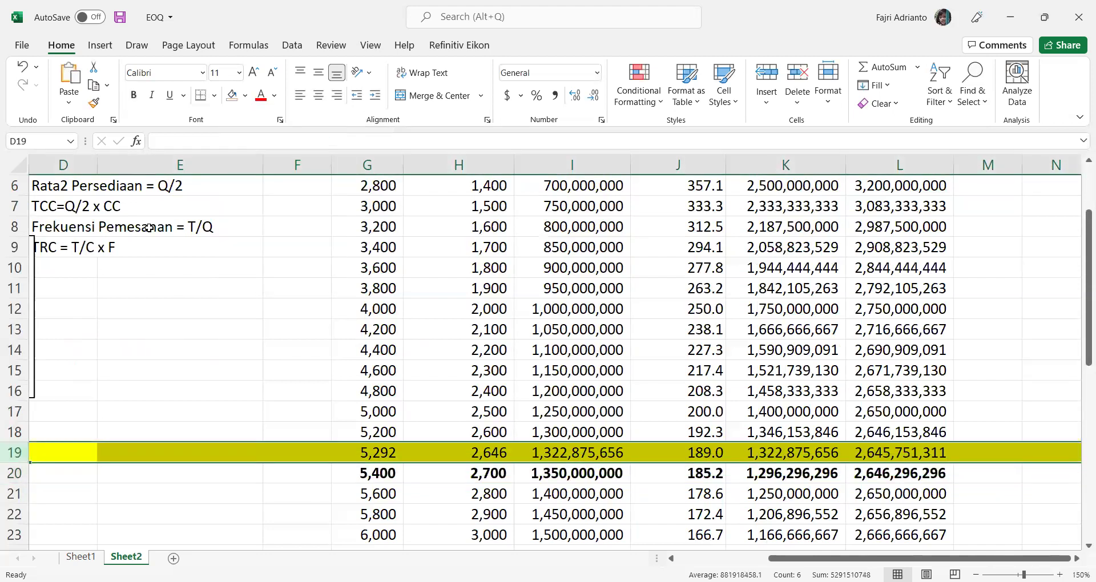
click(132, 96)
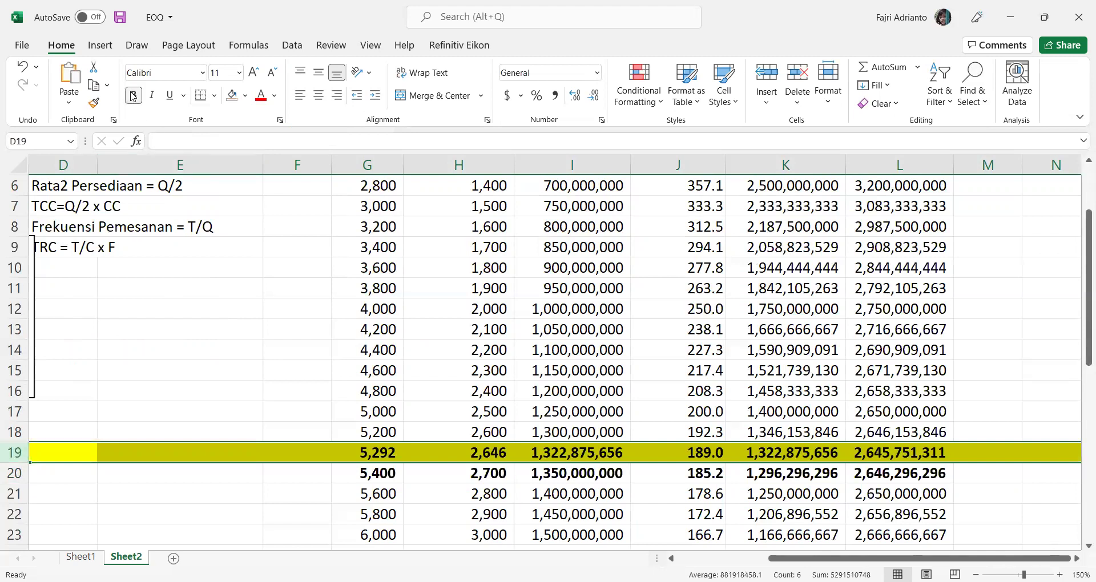
click(11, 474)
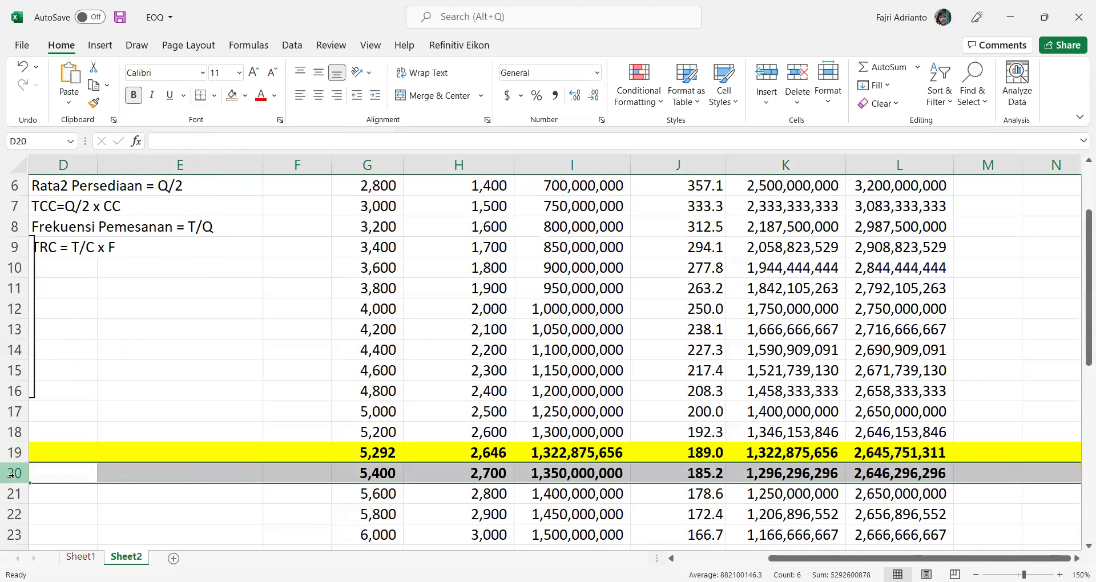
click(232, 97)
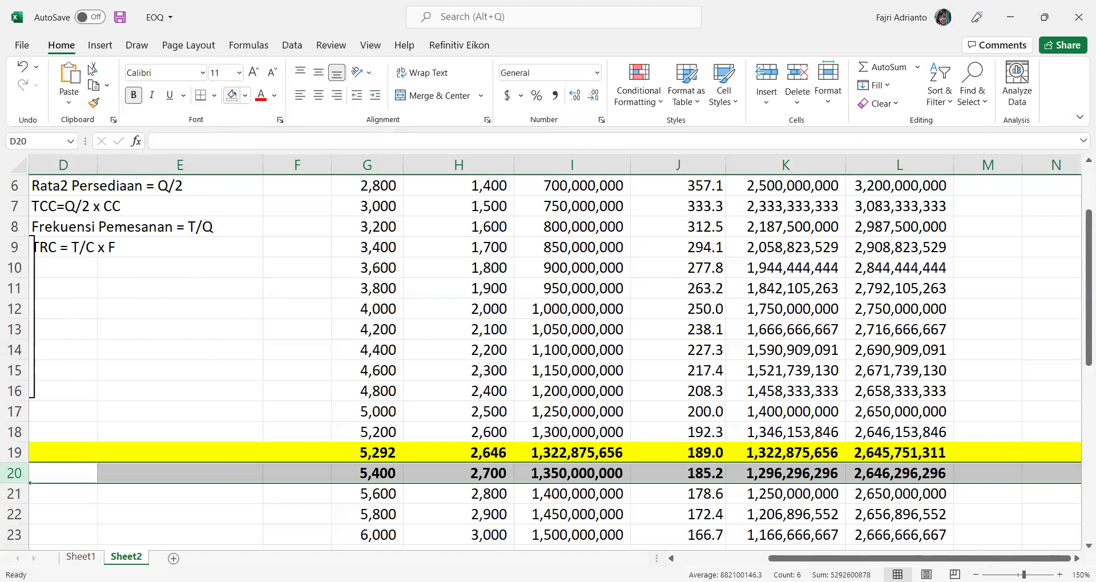
click(133, 97)
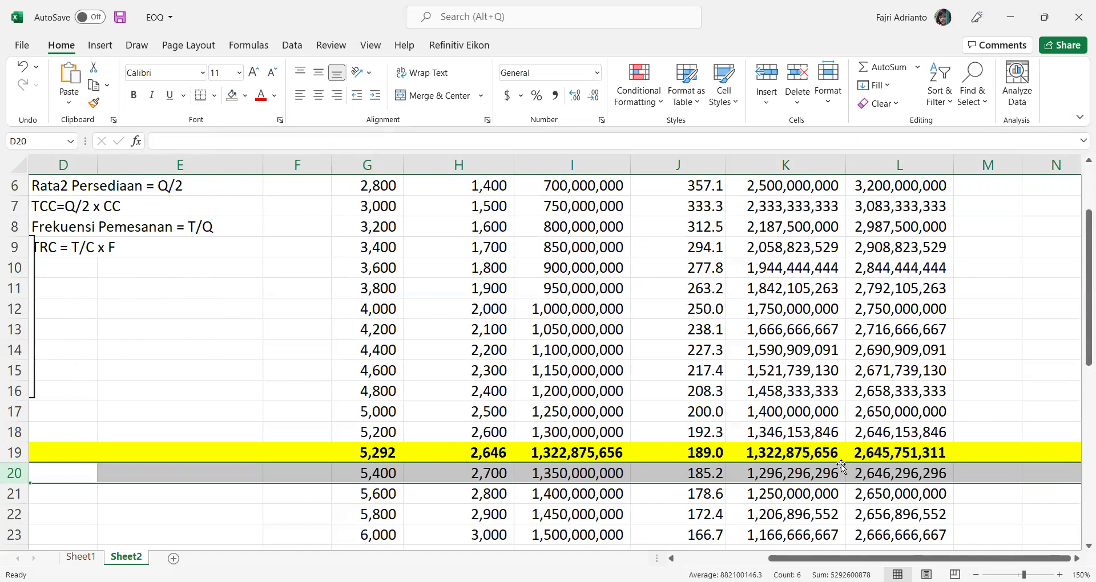
Step: Compare the total cost at Q 5,292 with neighbouring quantities and review the ordering frequency and costs for Q 2,000
click(892, 455)
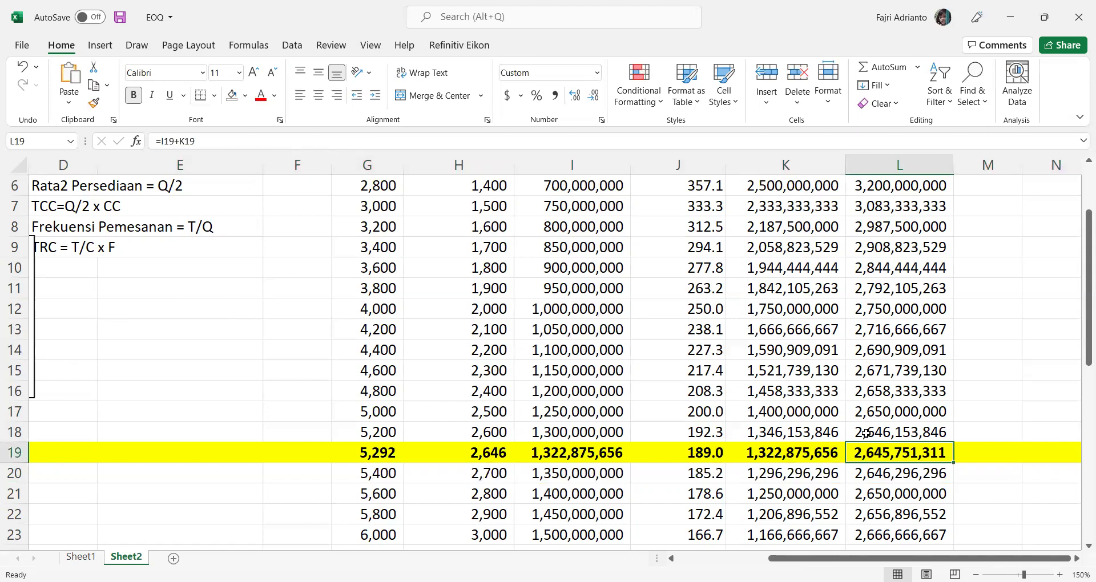
click(872, 474)
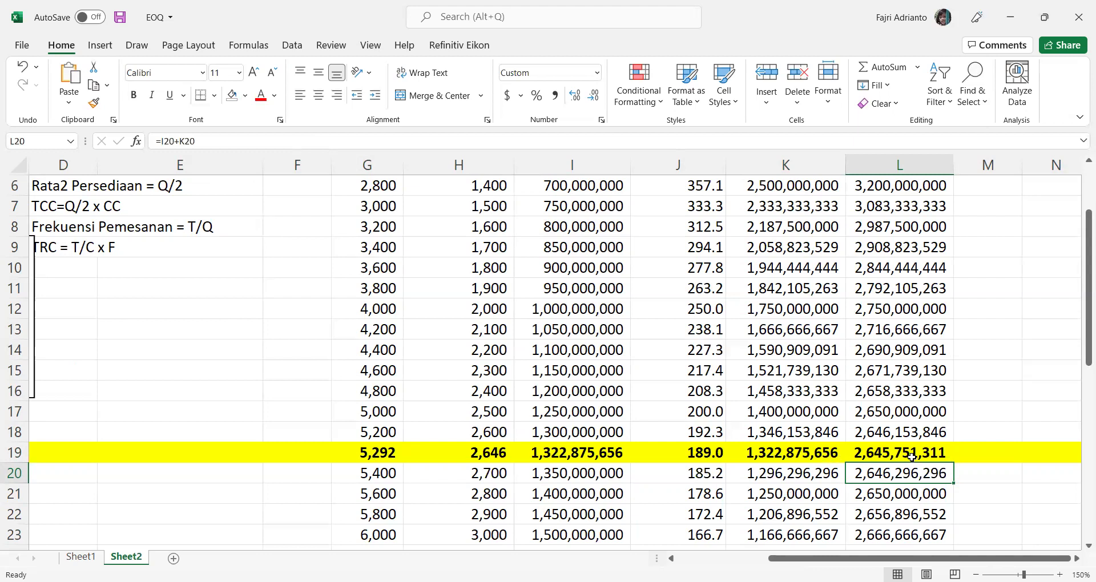
scroll(911, 457, up, 2)
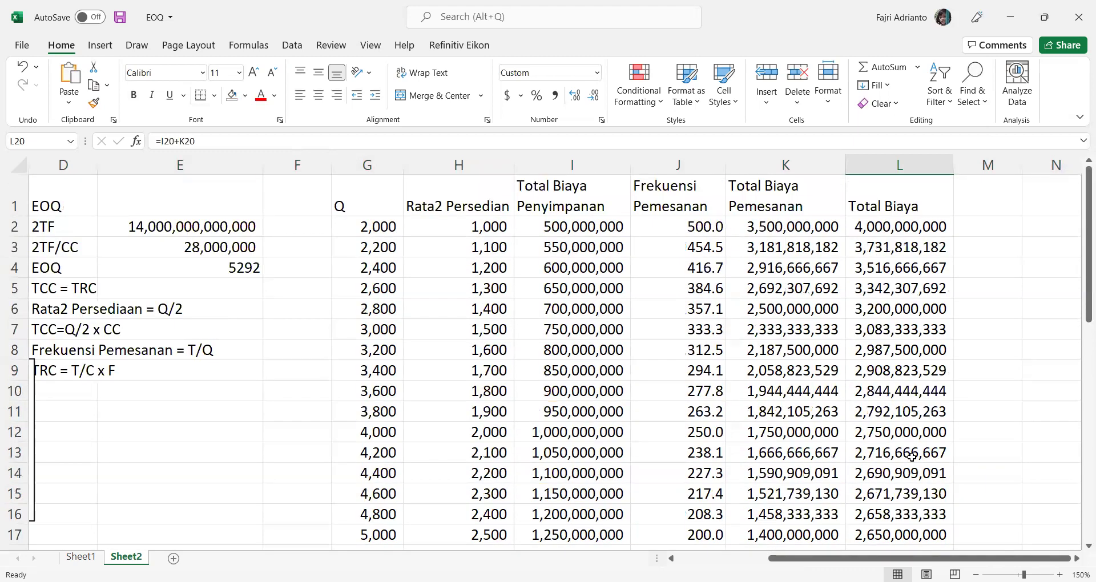
scroll(912, 457, down, 3)
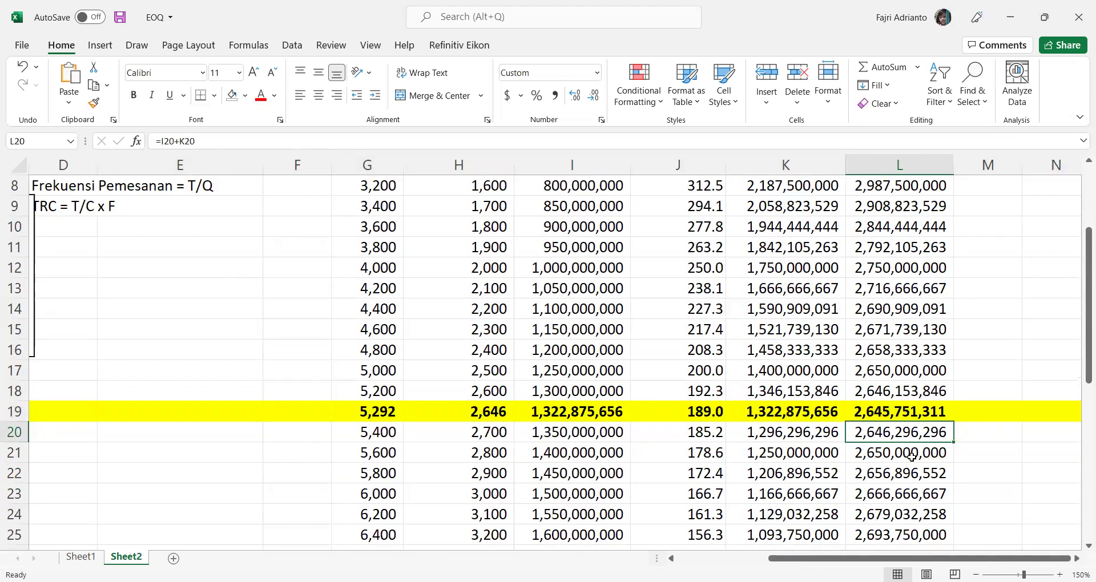
scroll(912, 457, up, 1)
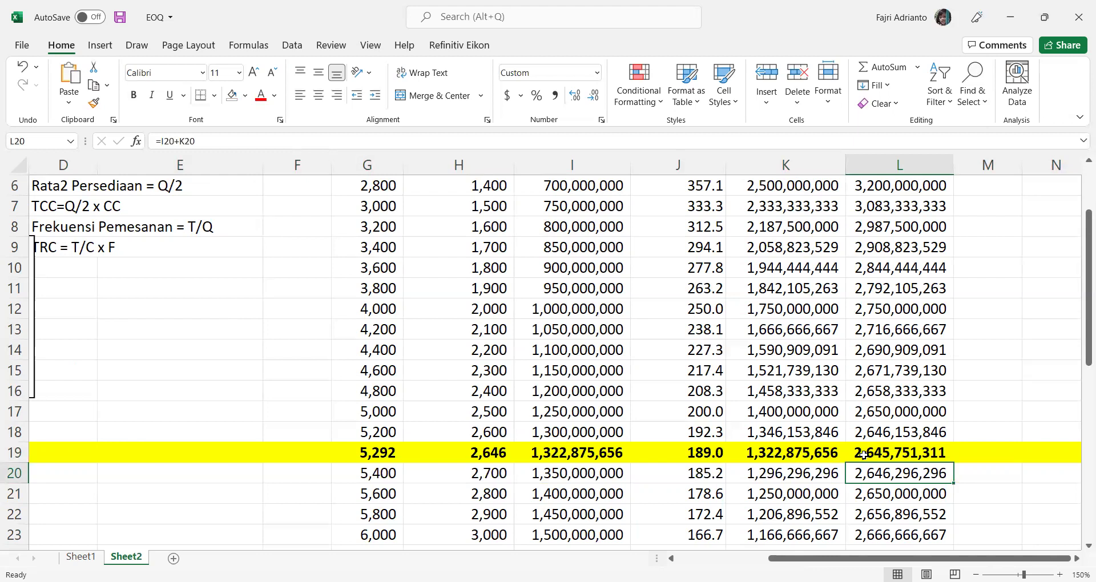
scroll(863, 455, up, 2)
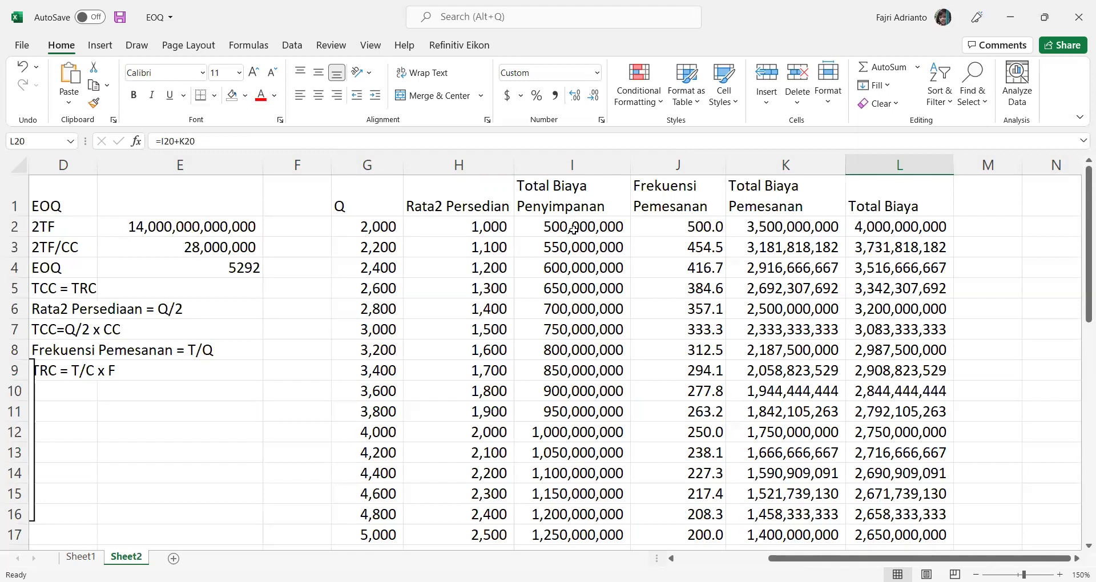
click(691, 226)
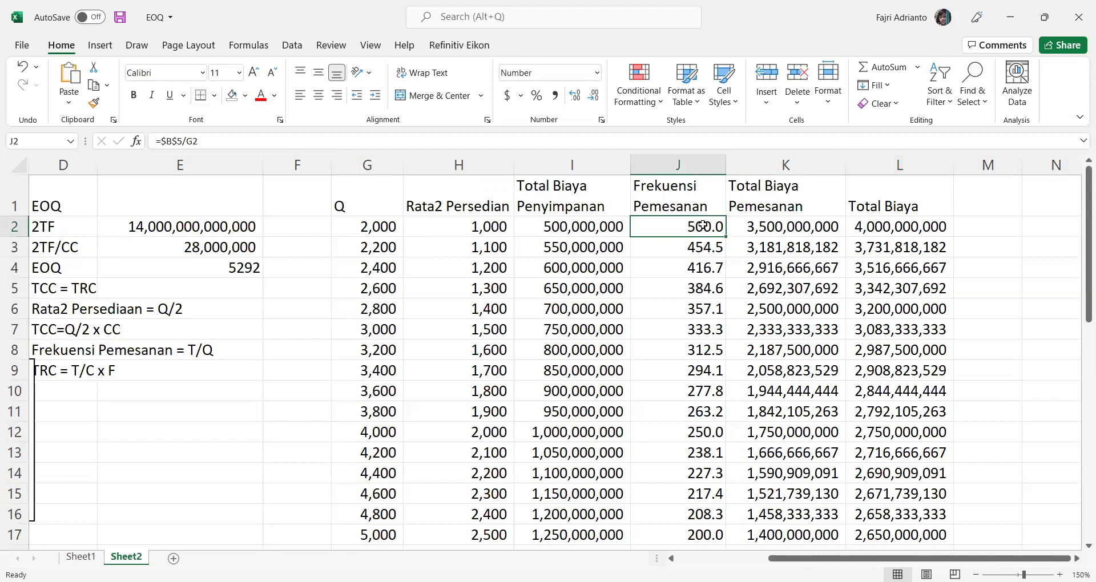
click(756, 227)
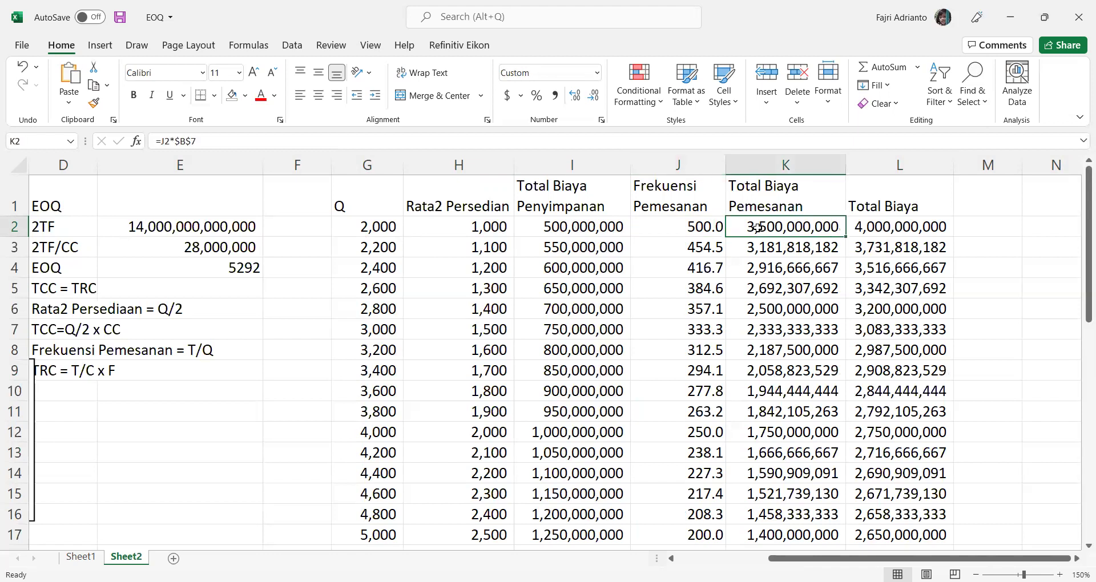
click(883, 230)
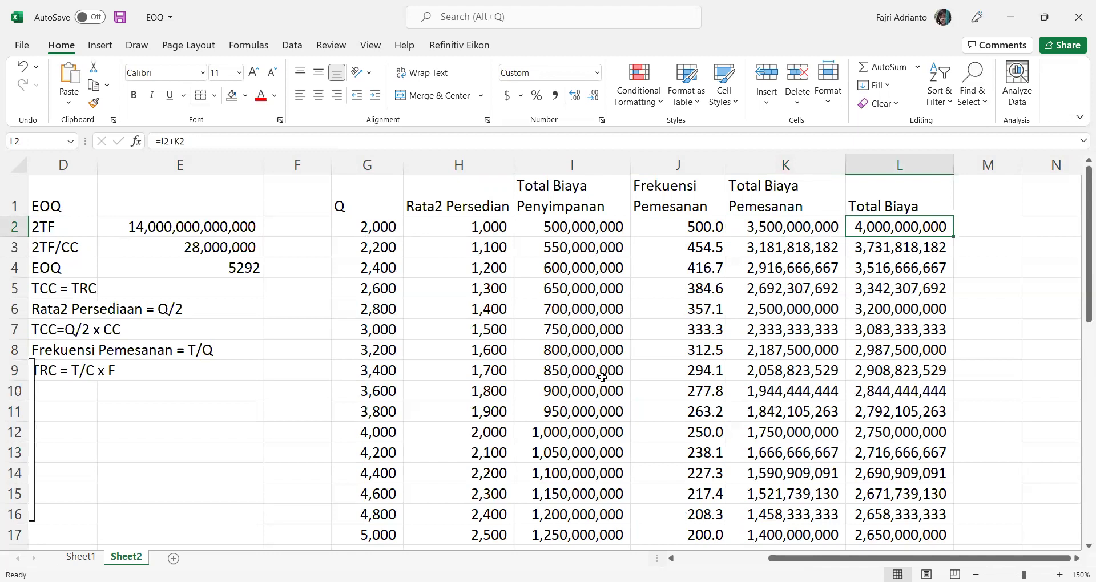
Step: Examine the ordering frequency and the ordering, carrying and total costs at the end of the table for Q 10,000
scroll(602, 377, down, 1)
scroll(602, 377, down, 4)
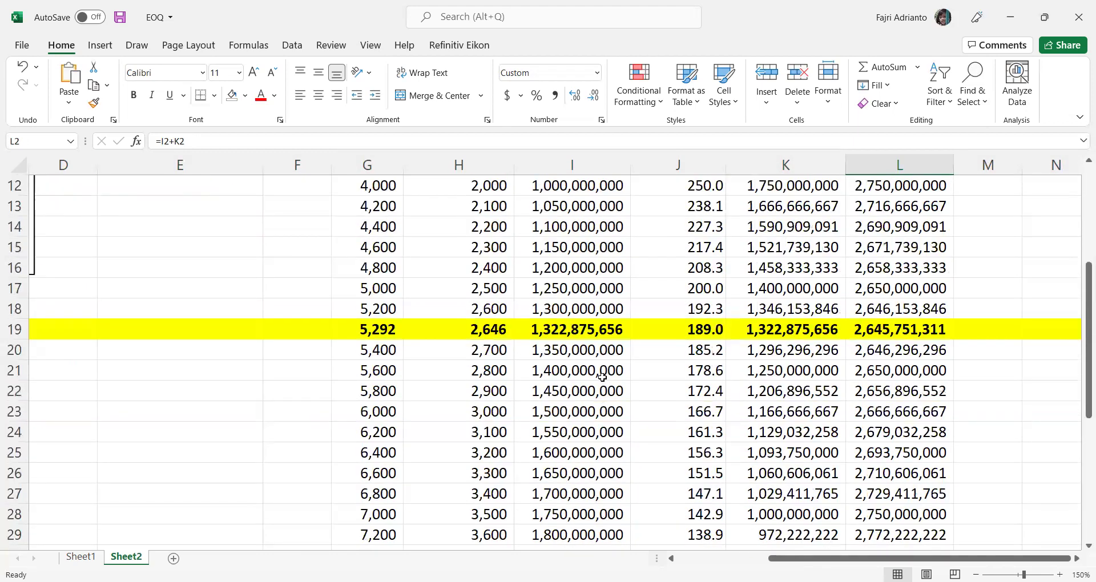
scroll(602, 377, down, 5)
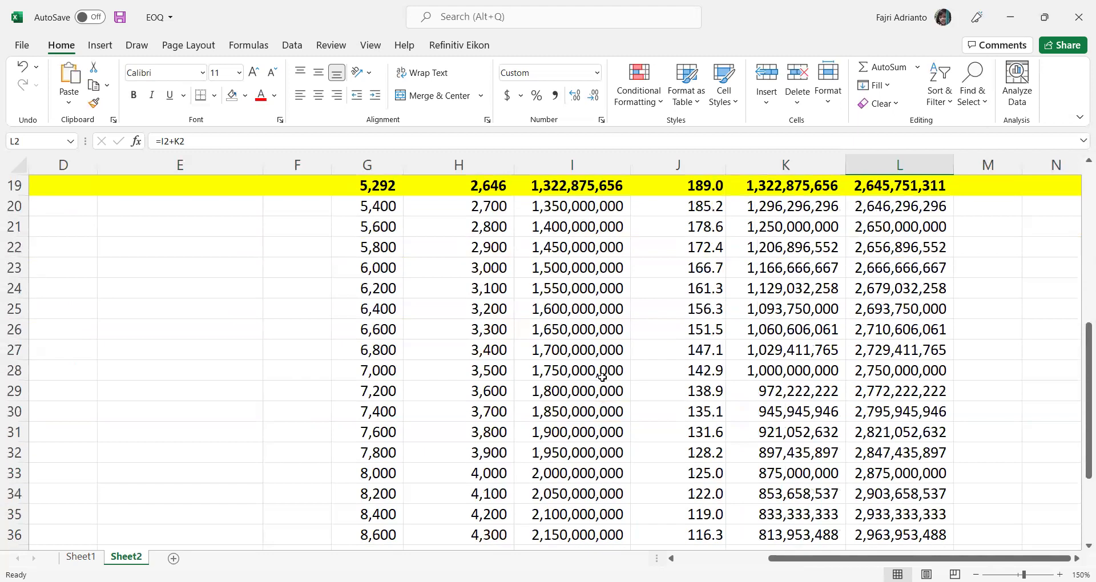
scroll(602, 377, up, 1)
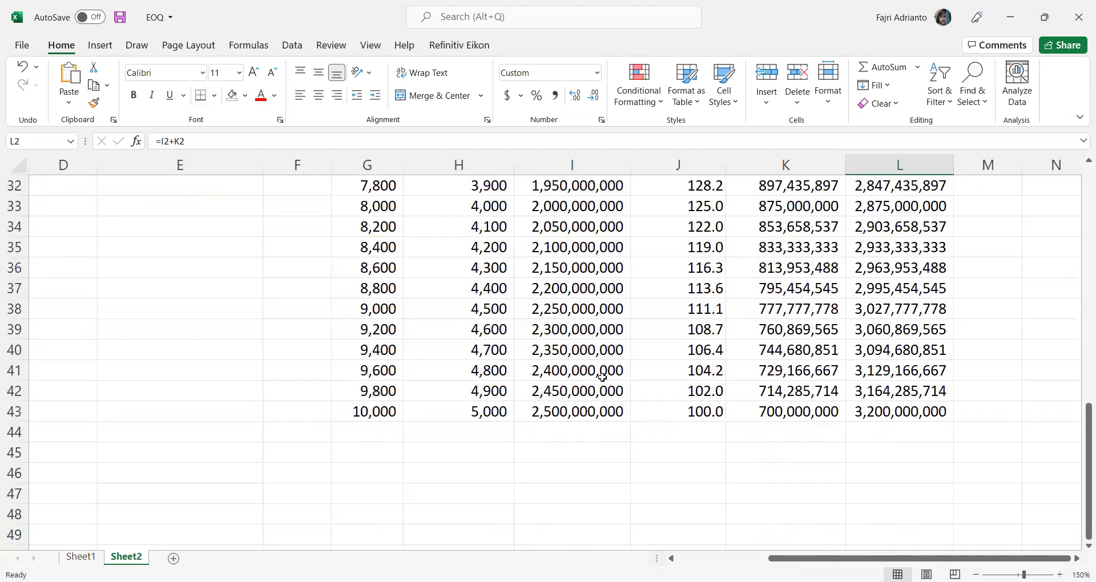
click(360, 455)
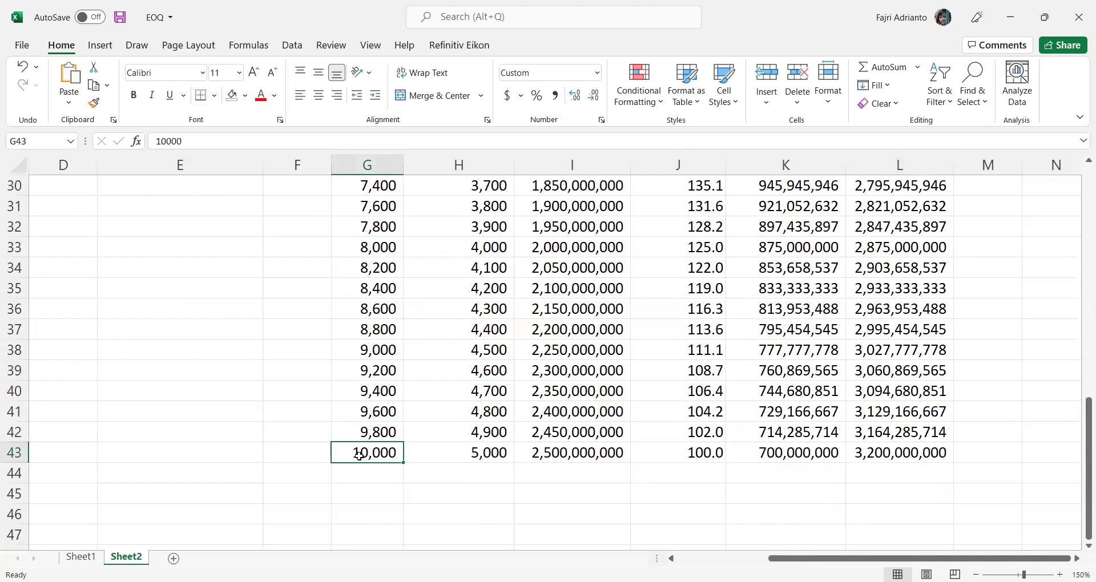
click(777, 454)
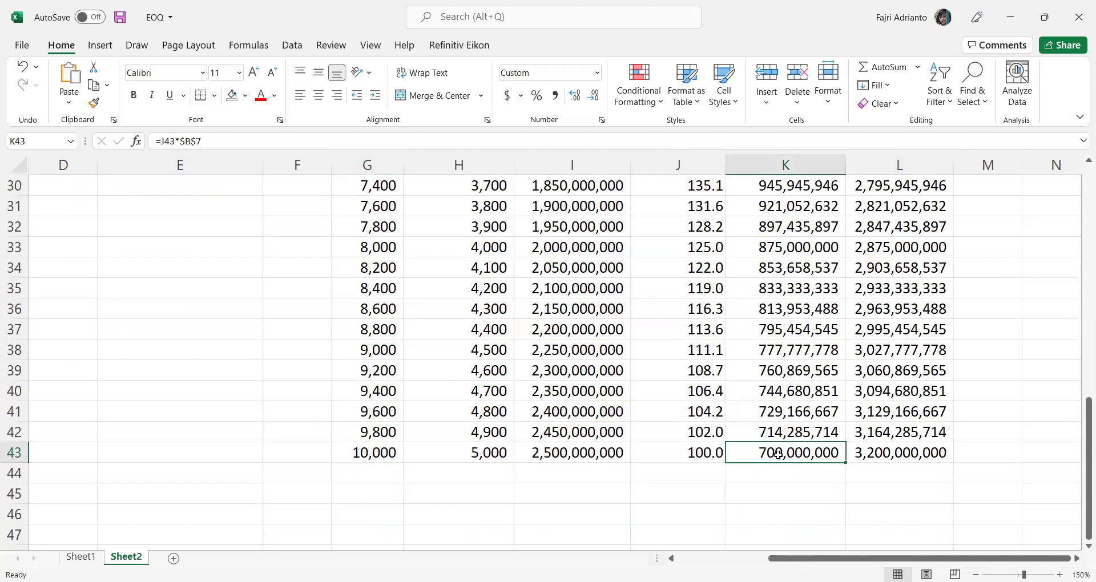
click(706, 452)
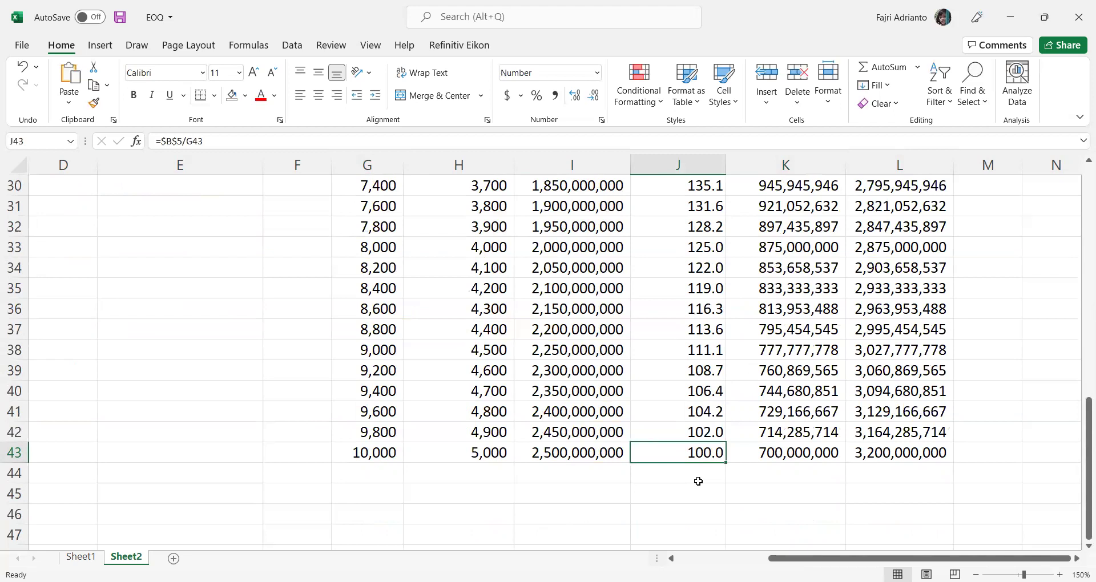
click(581, 446)
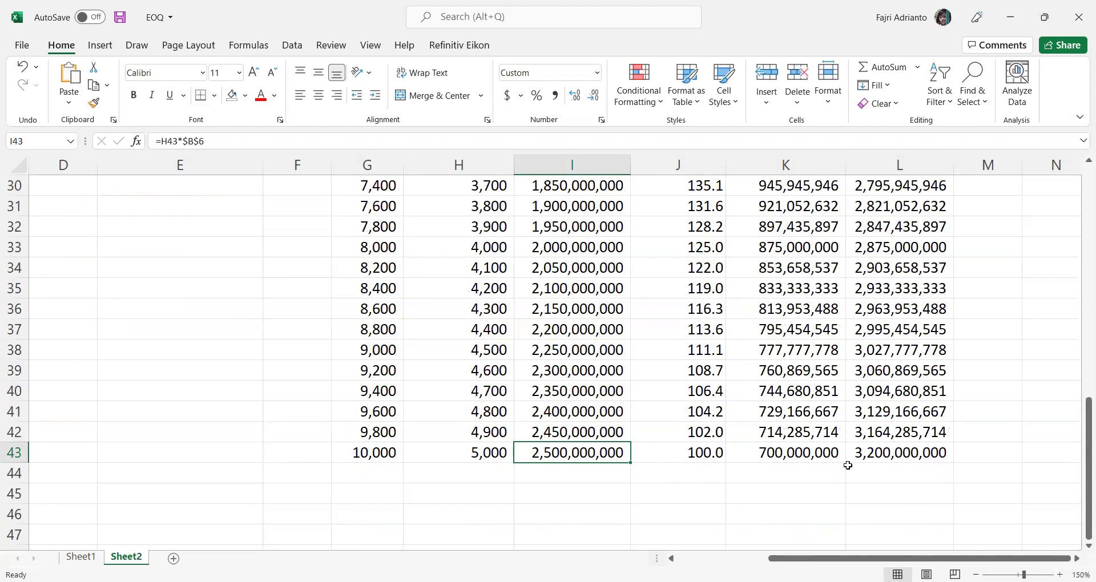
click(877, 455)
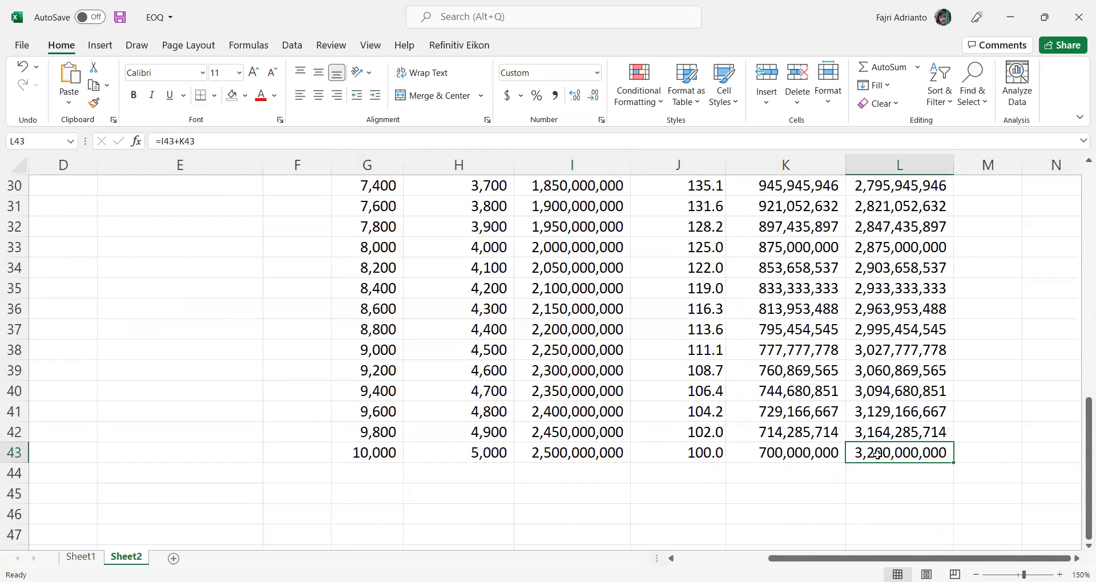
scroll(878, 455, up, 5)
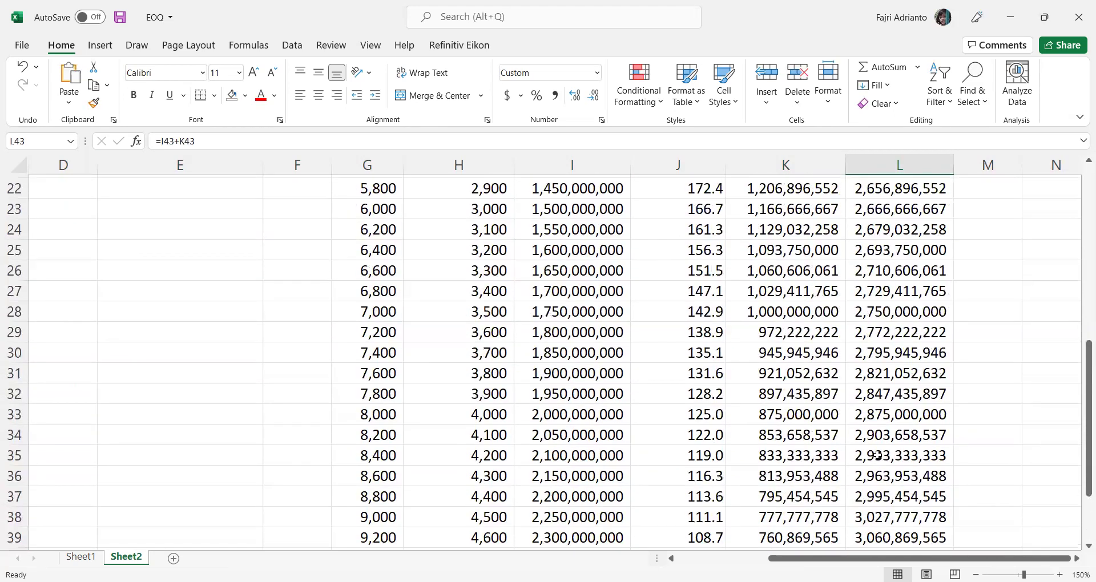
Step: Compare the total, carrying and ordering costs of the highlighted EOQ row for Q 5,292
scroll(877, 455, up, 2)
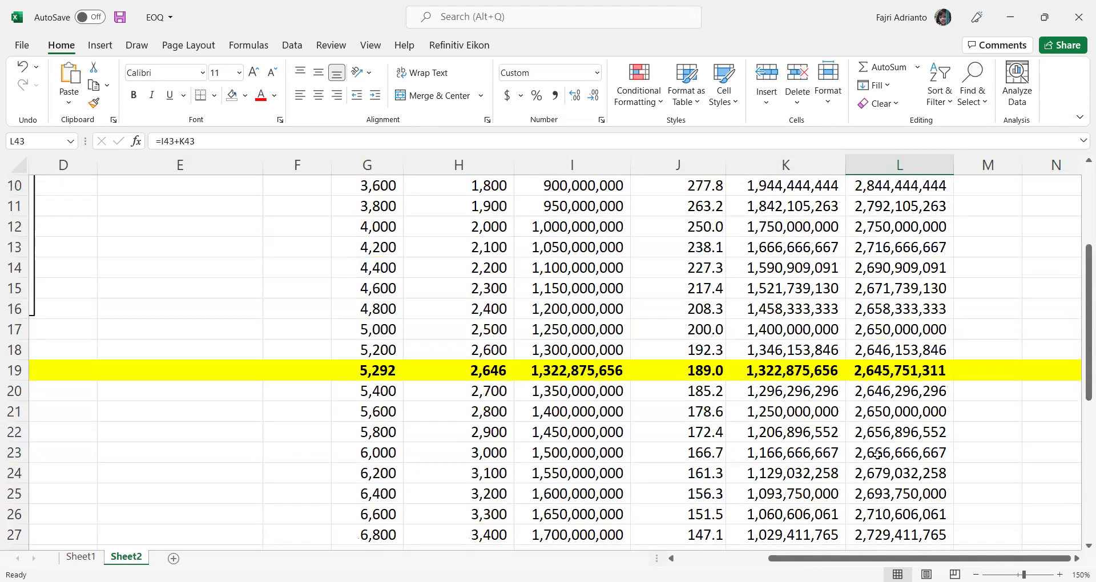
click(362, 374)
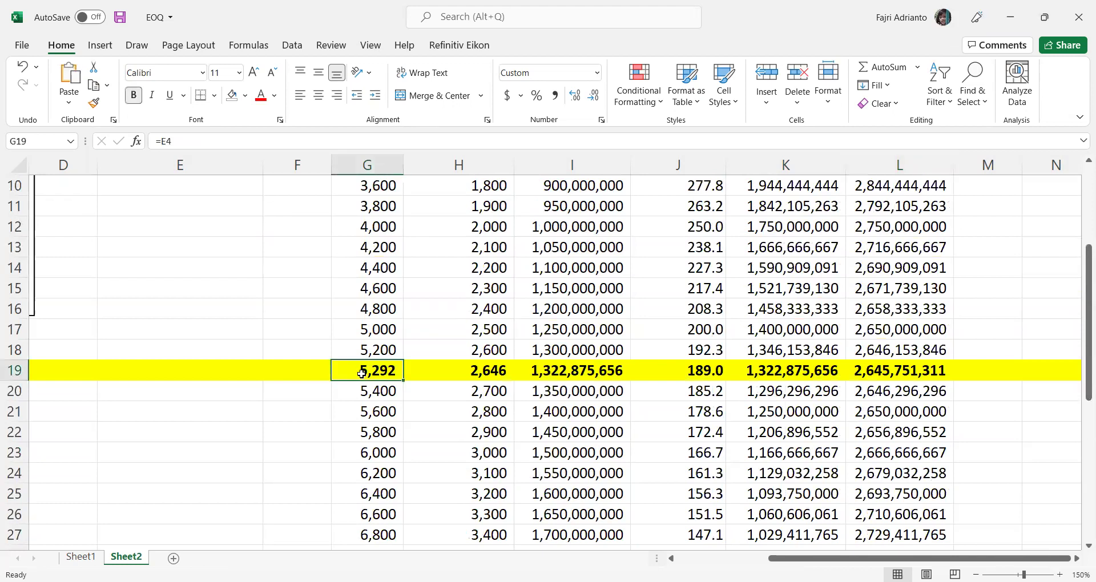
click(870, 372)
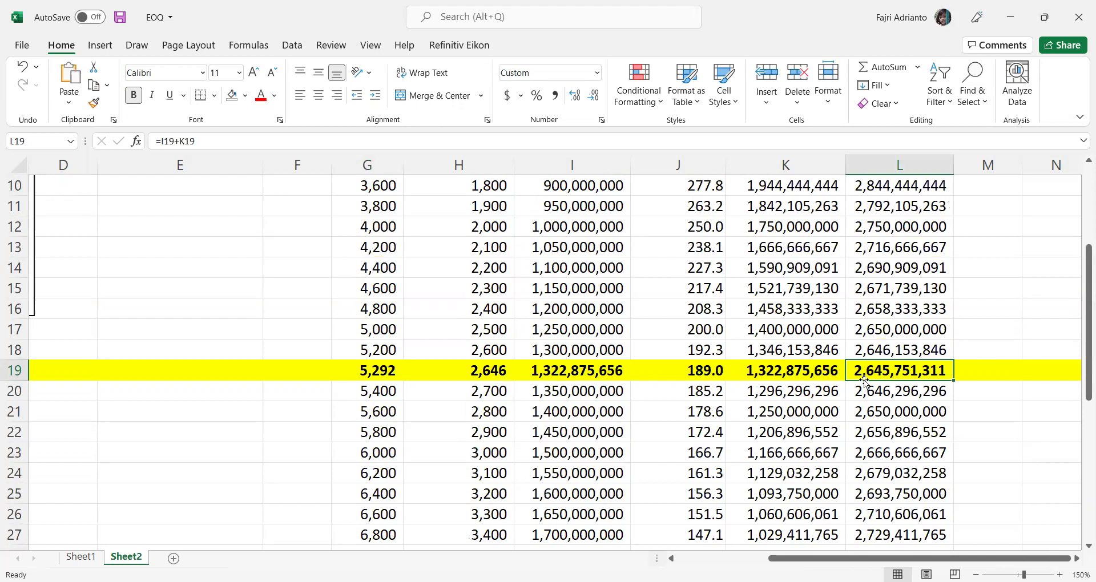
click(586, 378)
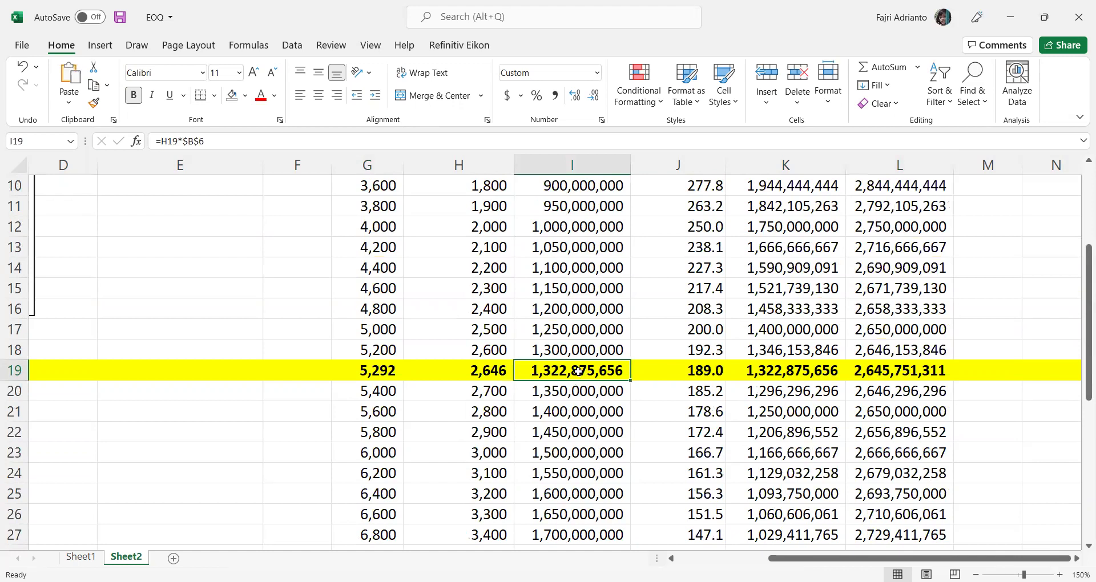
click(782, 376)
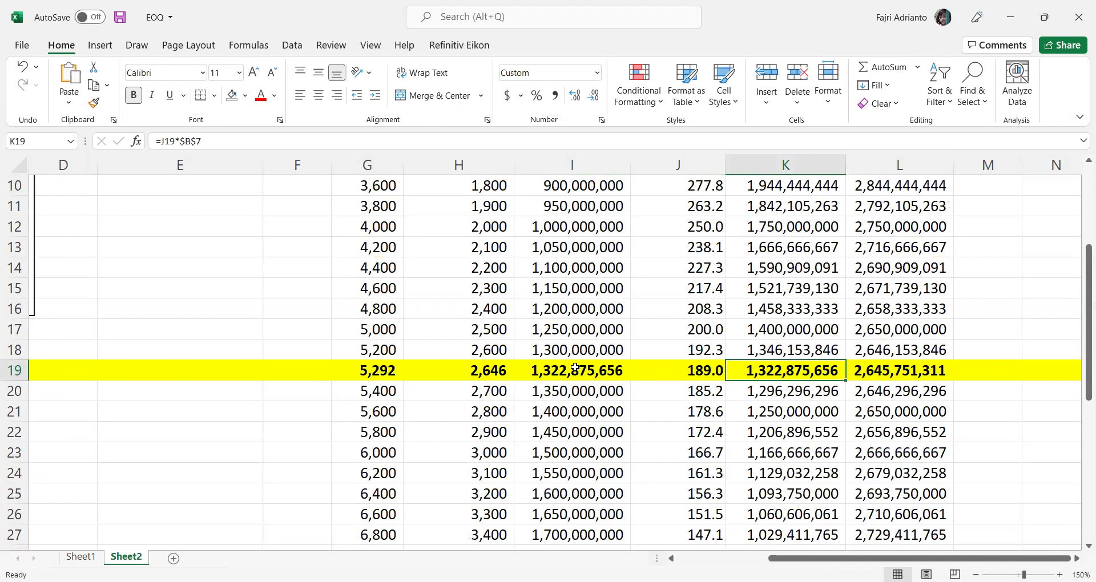
Step: Insert a basic 2-D line chart of the cost table and move it over columns L to R
scroll(574, 368, up, 3)
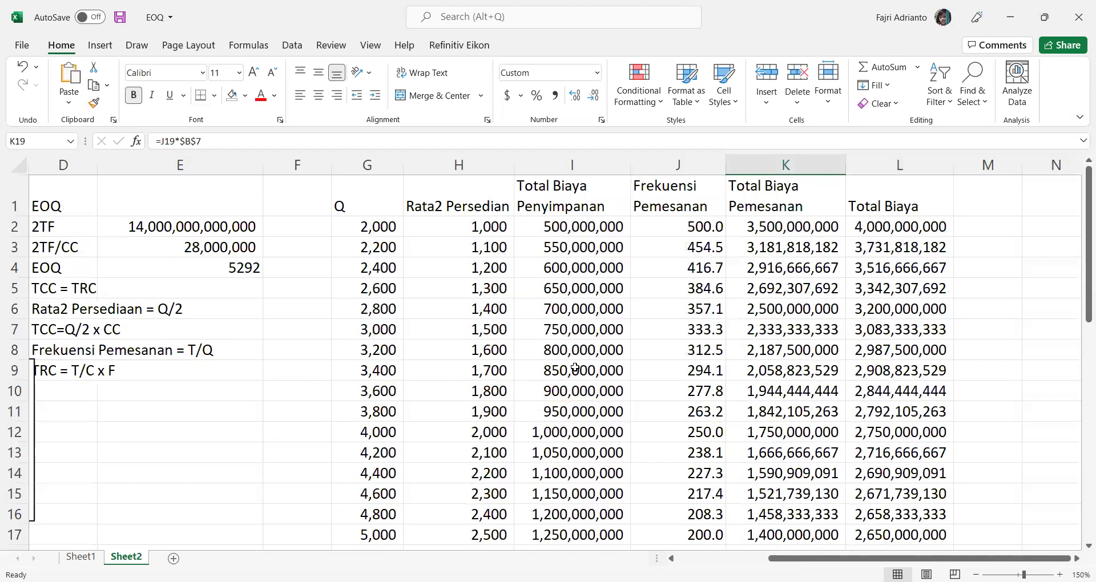
scroll(575, 369, left, 2)
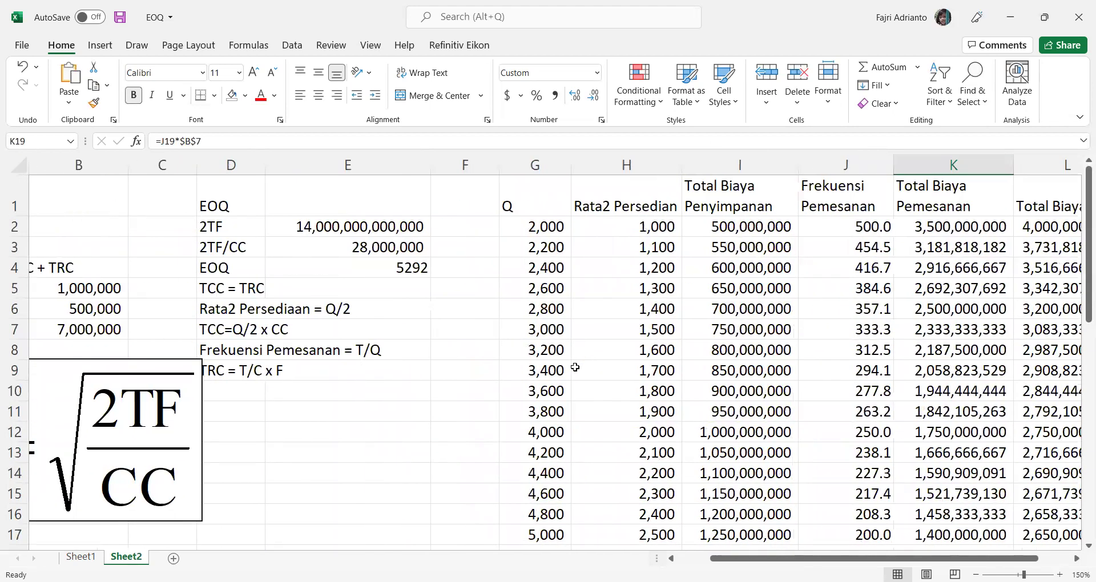
scroll(575, 368, right, 4)
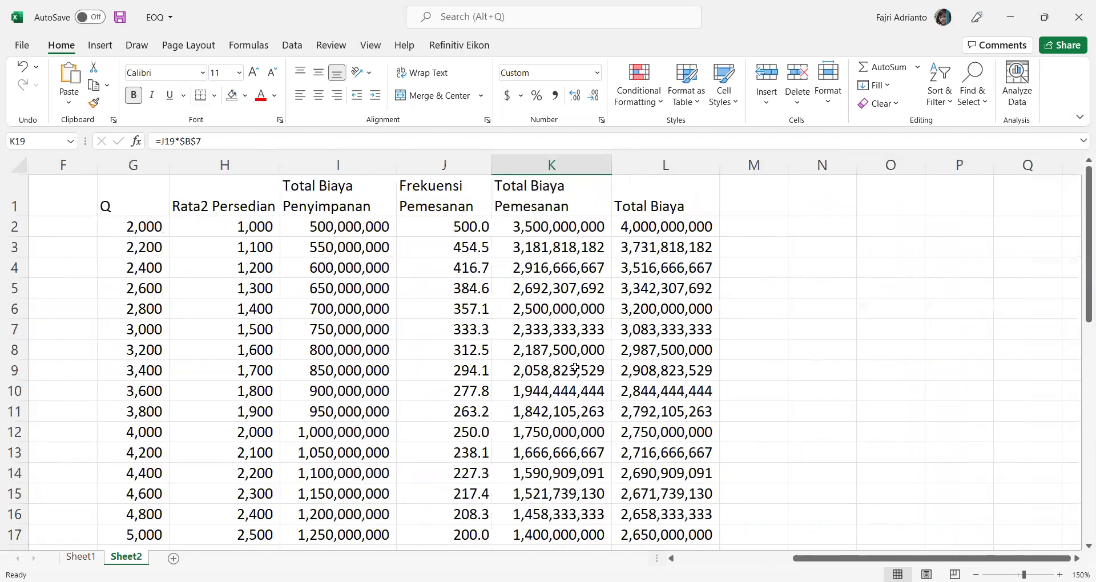
scroll(575, 368, right, 2)
scroll(574, 369, down, 2)
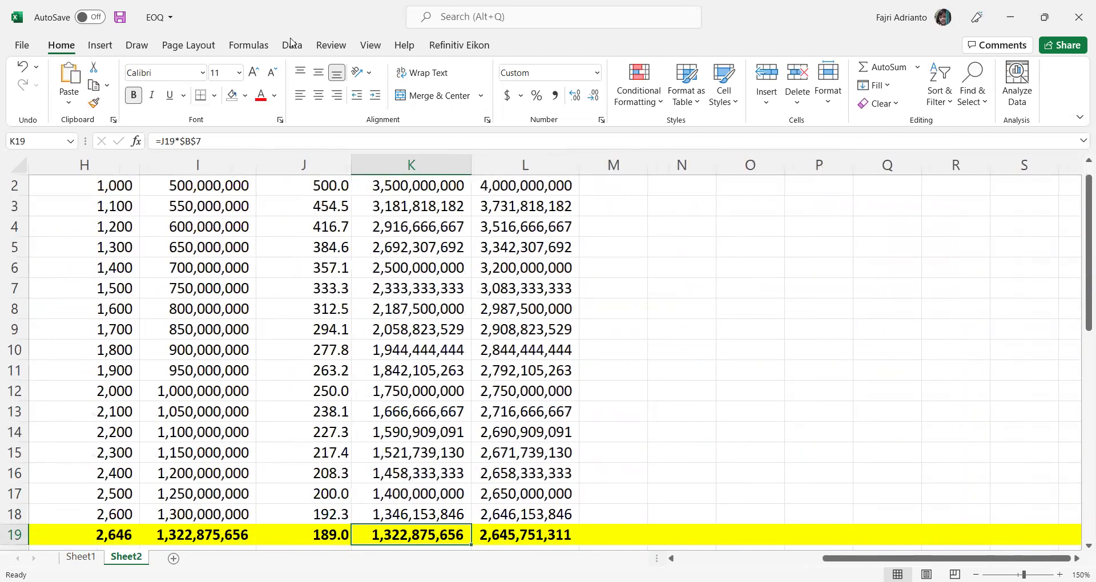
click(103, 48)
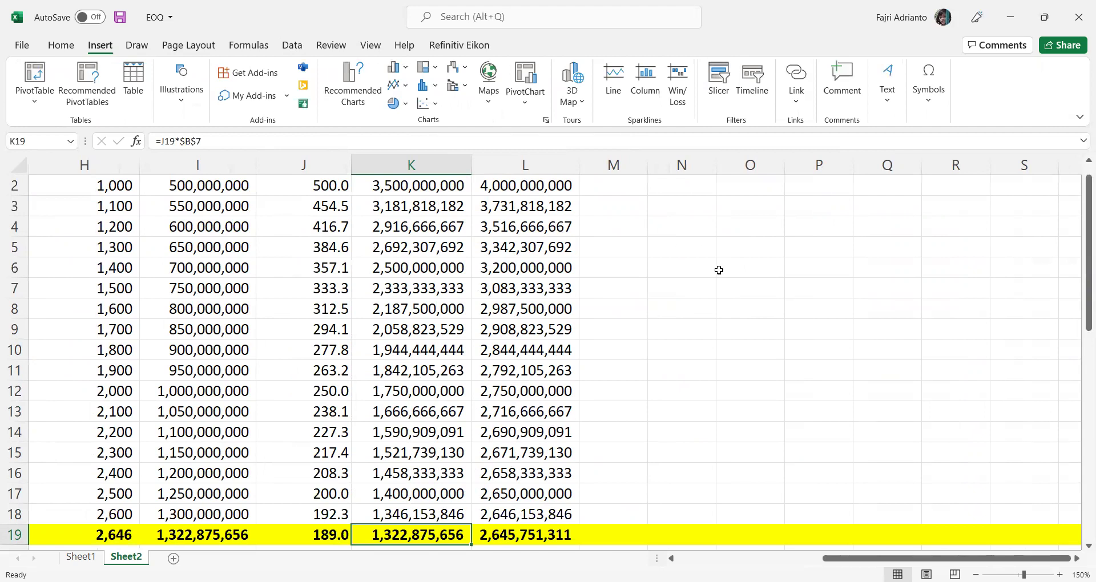
scroll(719, 270, up, 1)
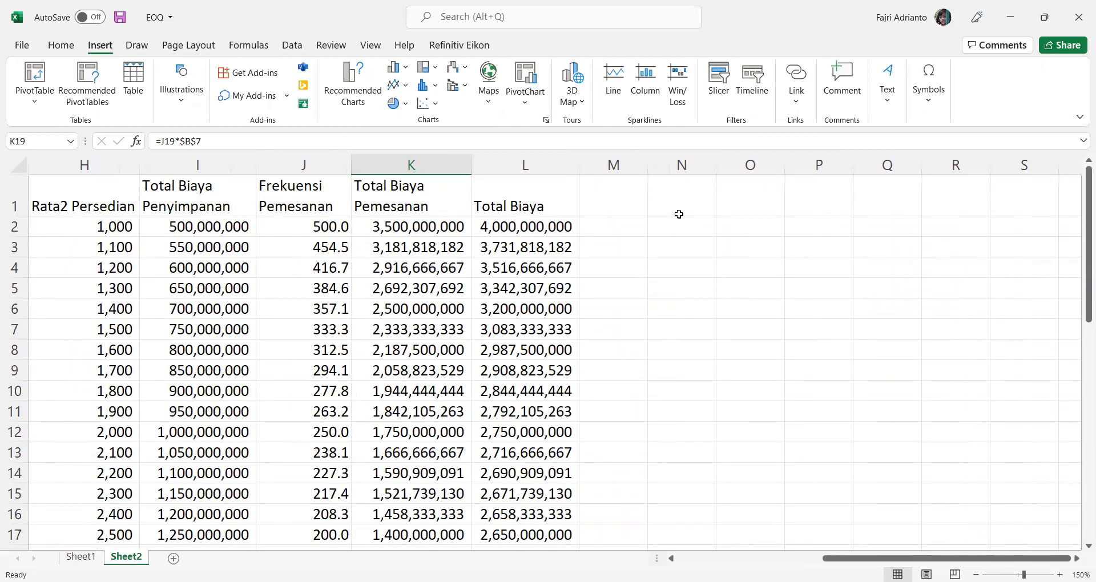
click(403, 86)
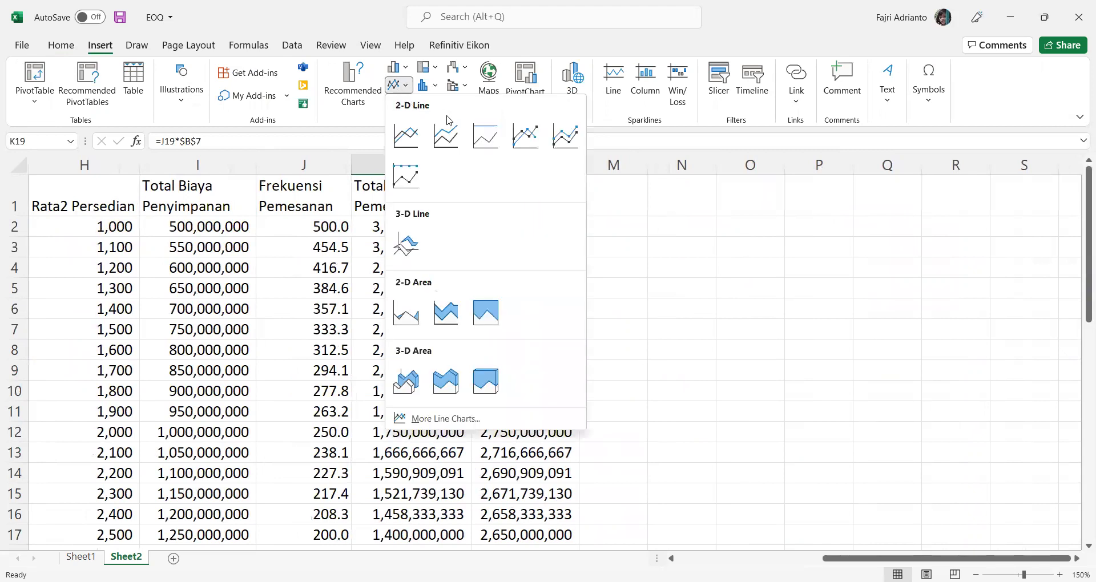
click(415, 140)
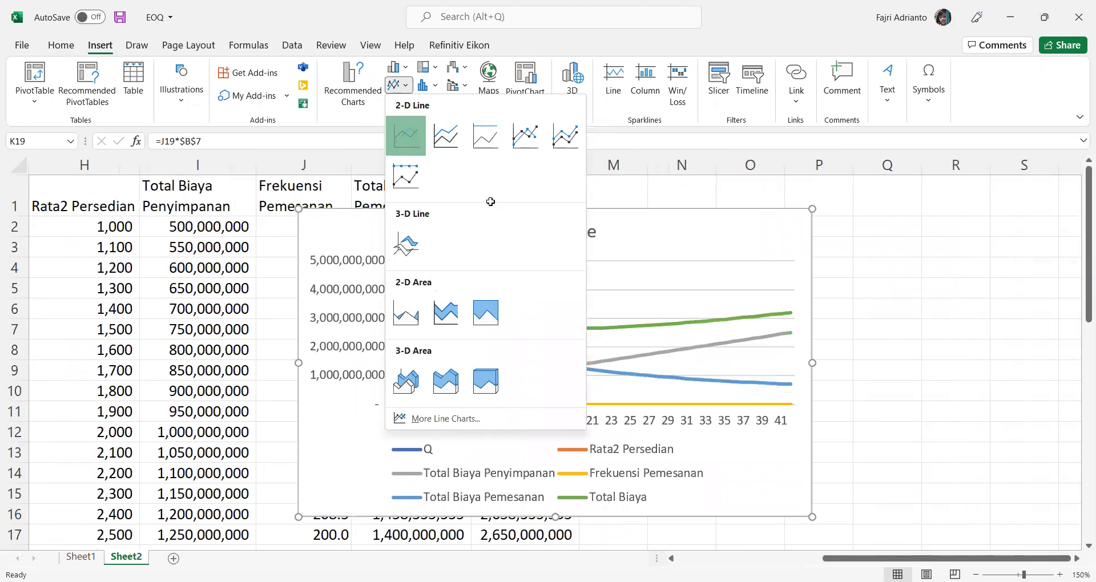
drag(642, 217, 843, 197)
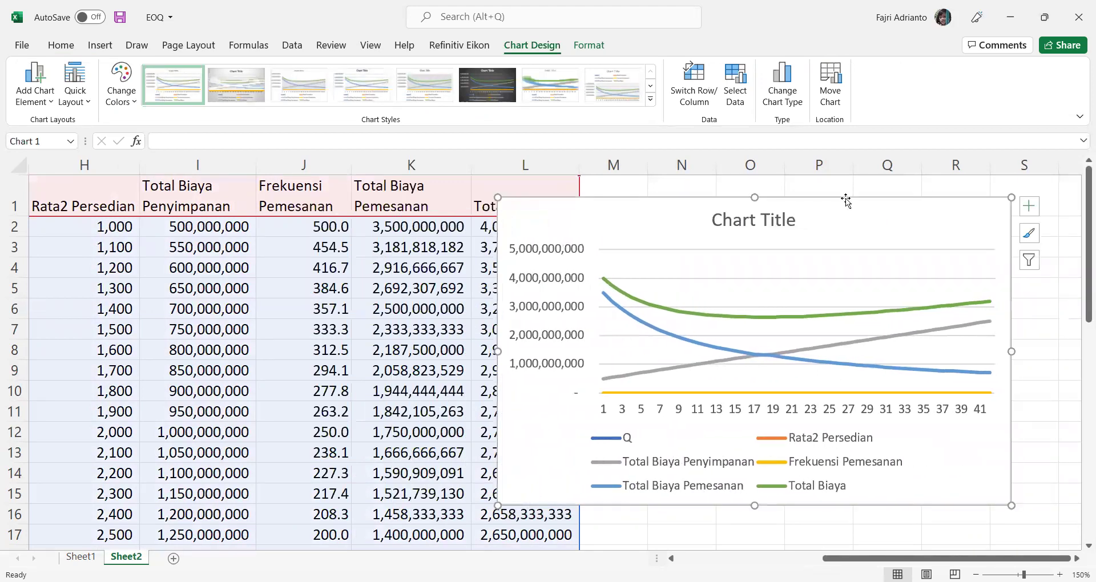
Step: Remove all six automatically added series from the line chart's data source
right_click(723, 504)
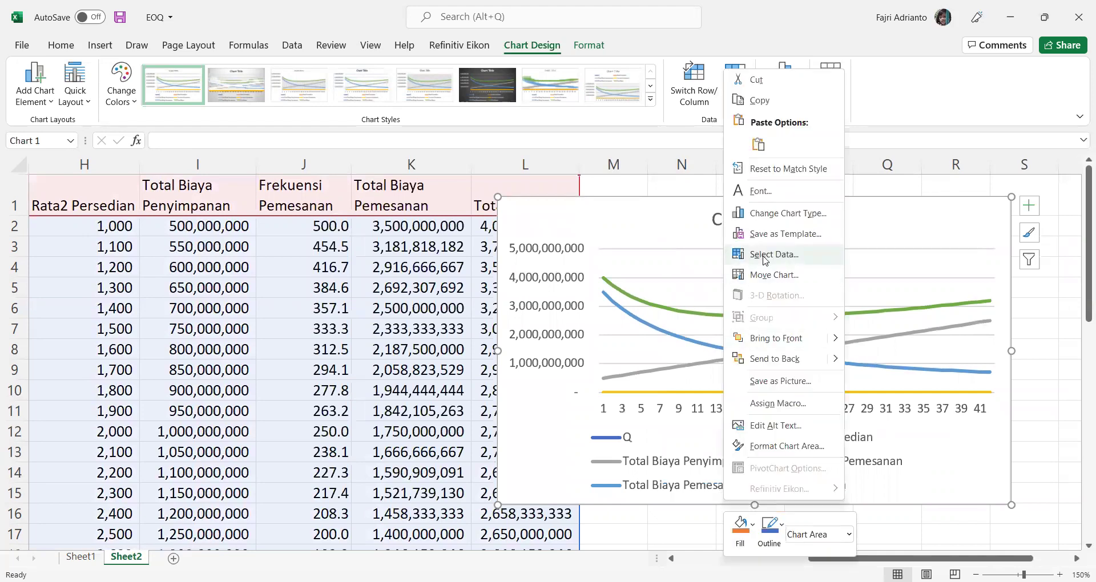
click(766, 258)
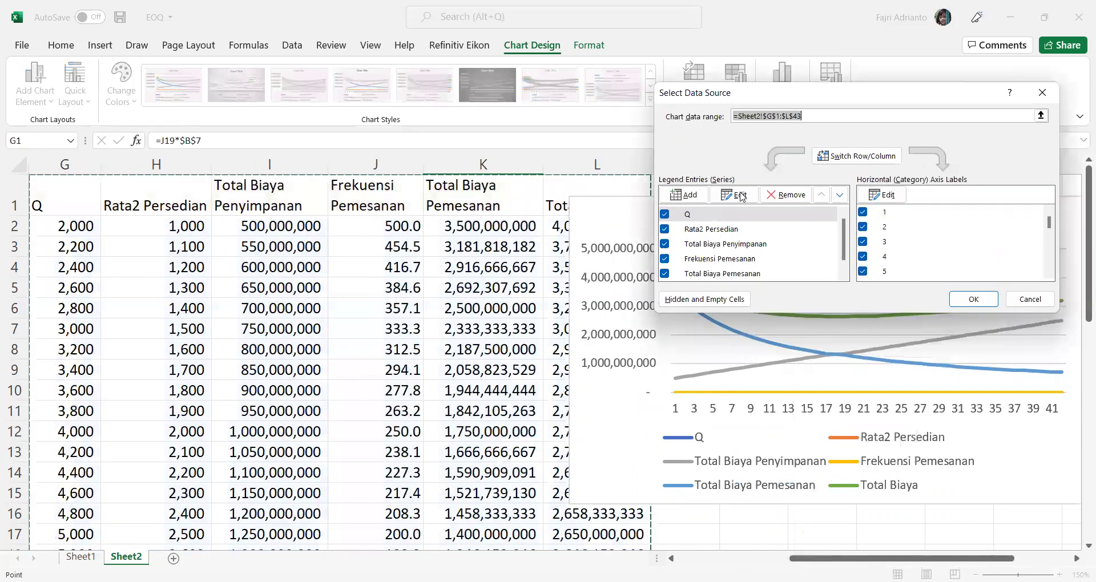
click(792, 197)
click(791, 197)
click(792, 197)
click(792, 197)
click(792, 197)
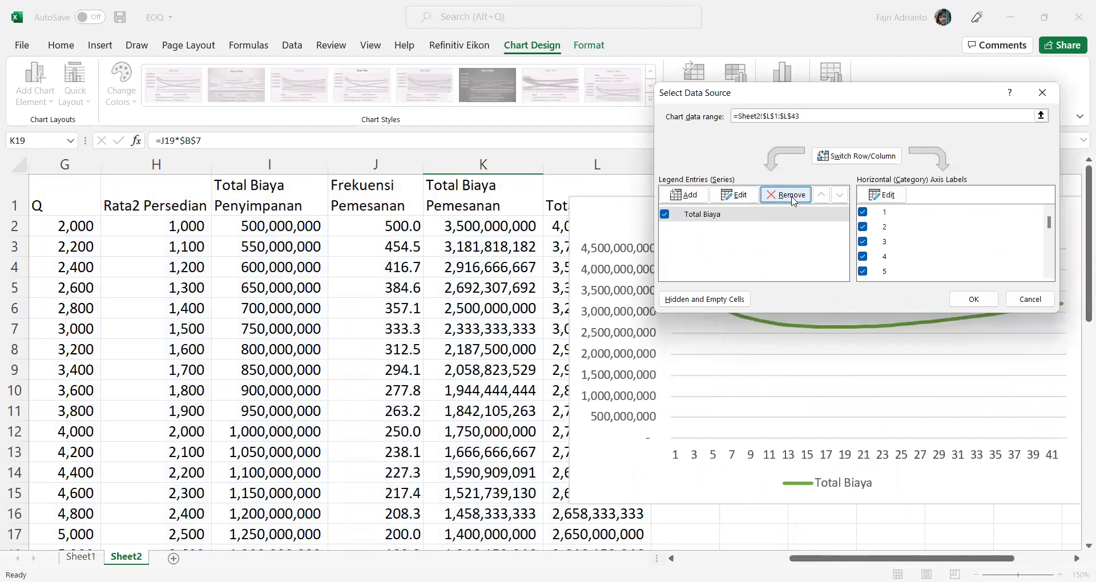
click(792, 197)
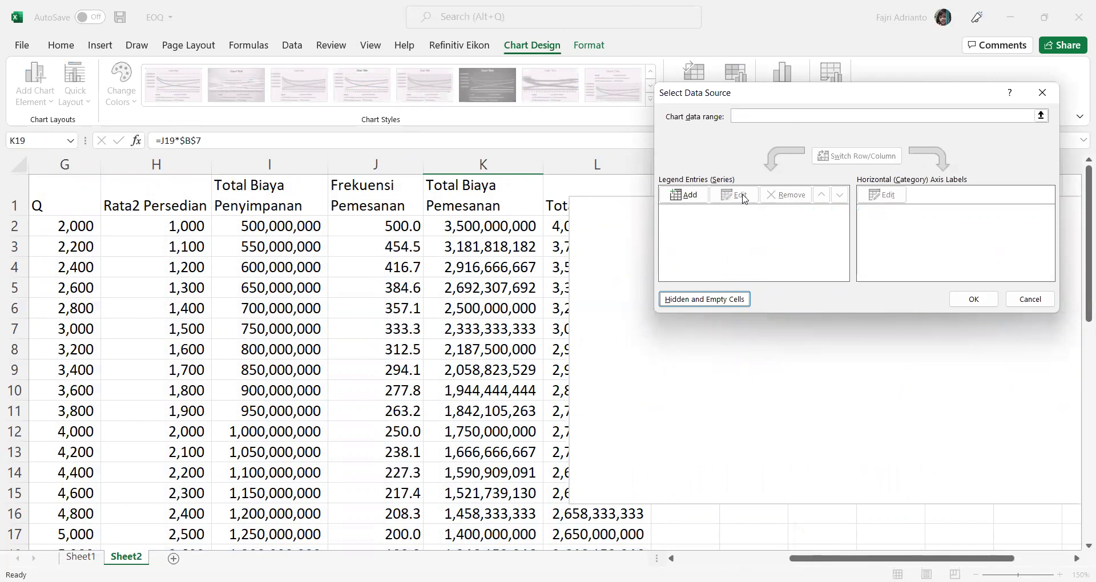
Step: Add a new series to the chart and name it TCC
click(690, 200)
text(Biaya)
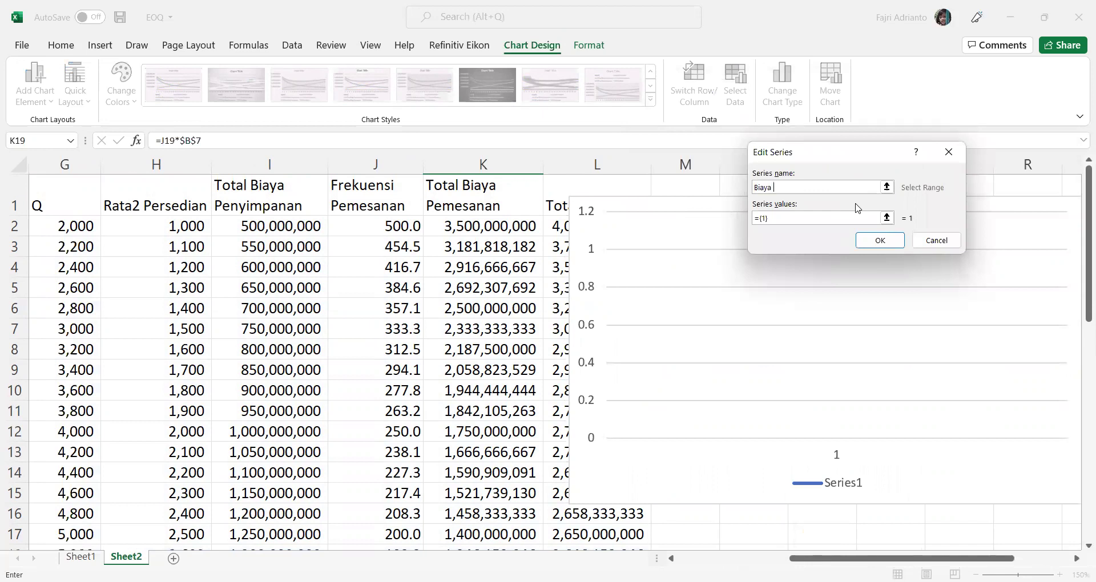
key(BackSpace)
key(BackSpace)
key(BackSpace)
key(BackSpace)
key(BackSpace)
text(TCC)
Step: Set the TCC series values to the total carrying costs in Sheet2 I2:I43
click(887, 218)
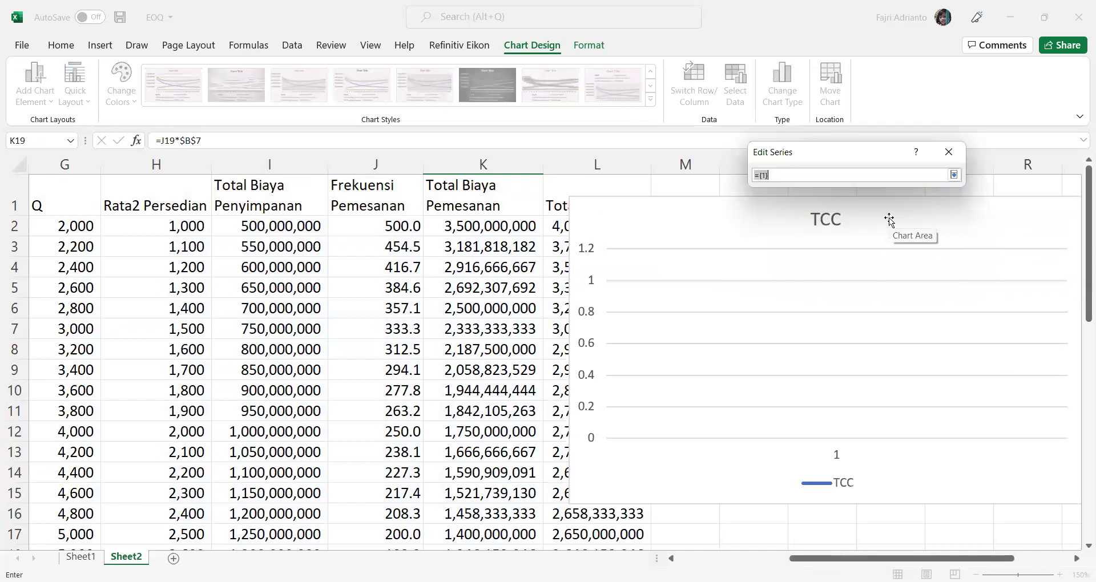
click(948, 154)
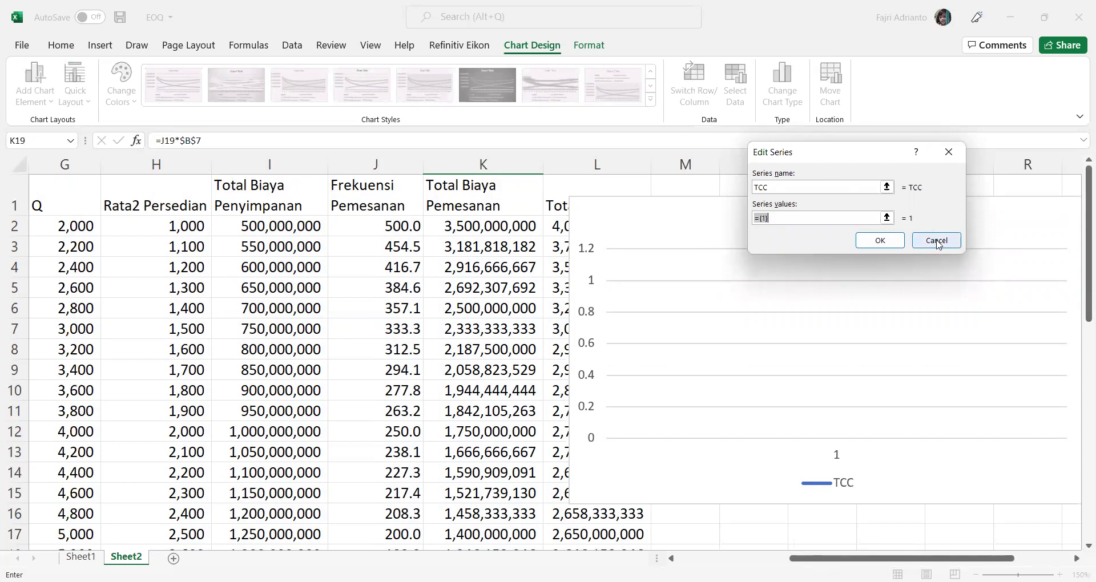
click(887, 217)
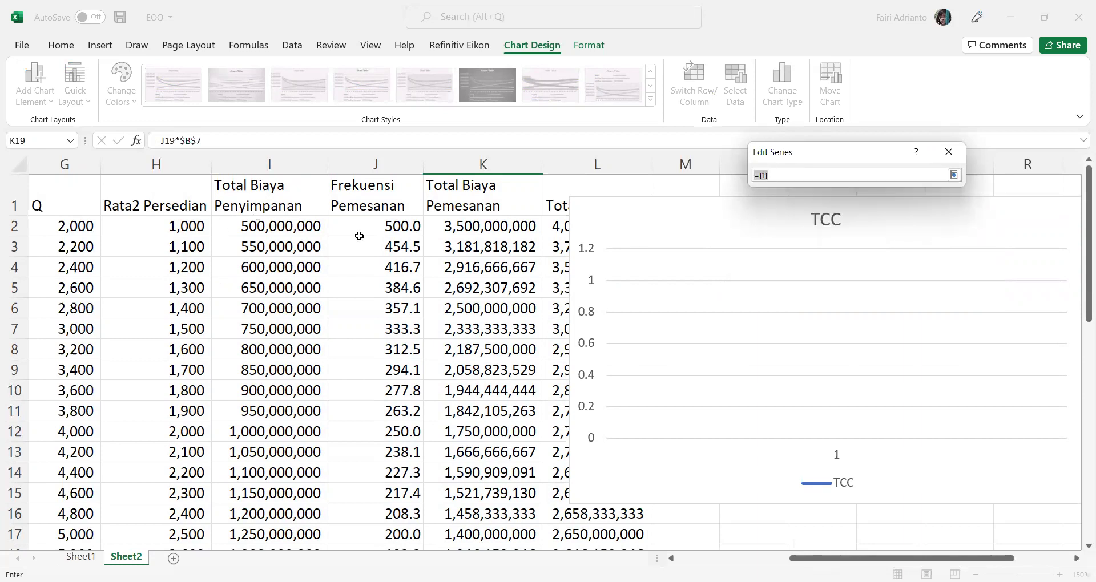
click(290, 228)
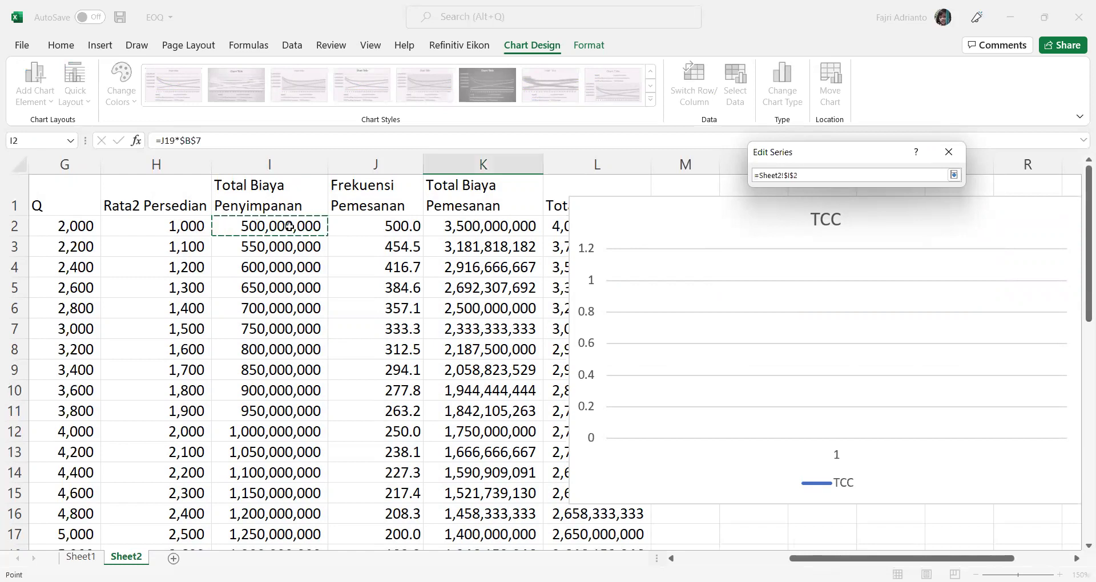
key(ctrl+shift+Down)
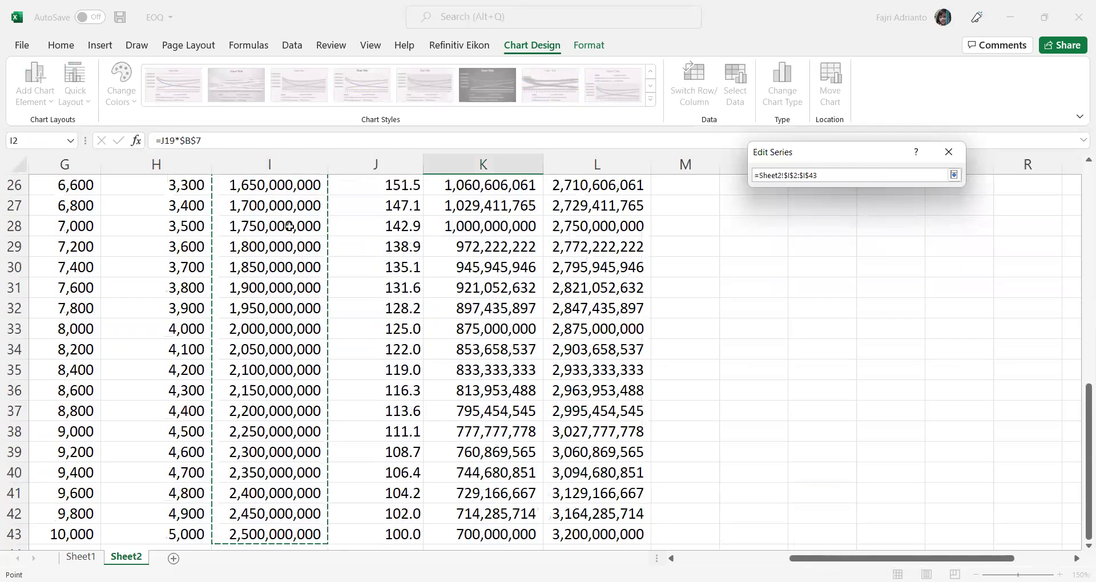
key(Return)
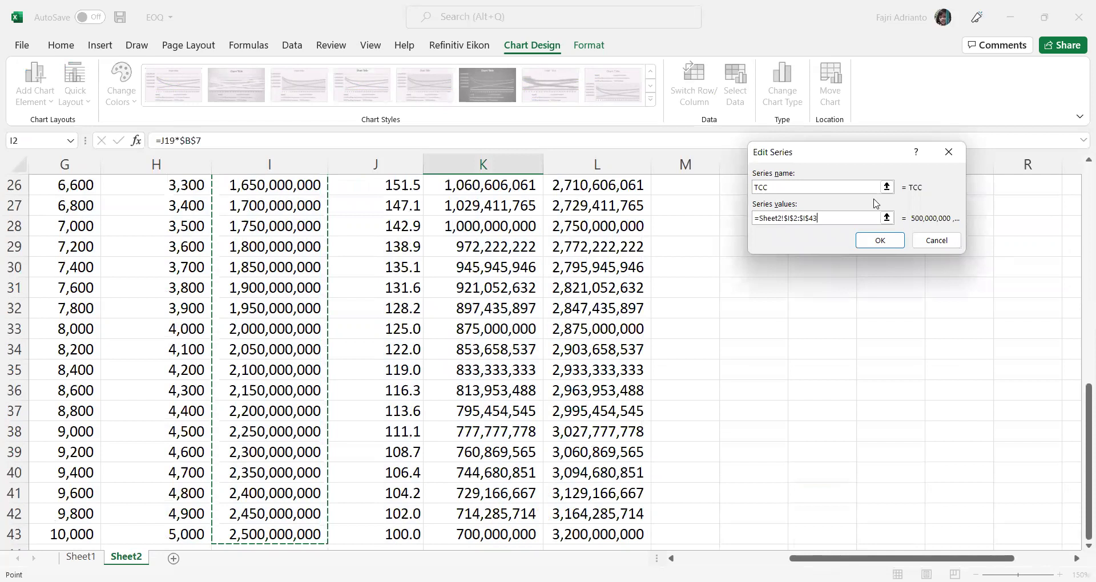
click(881, 241)
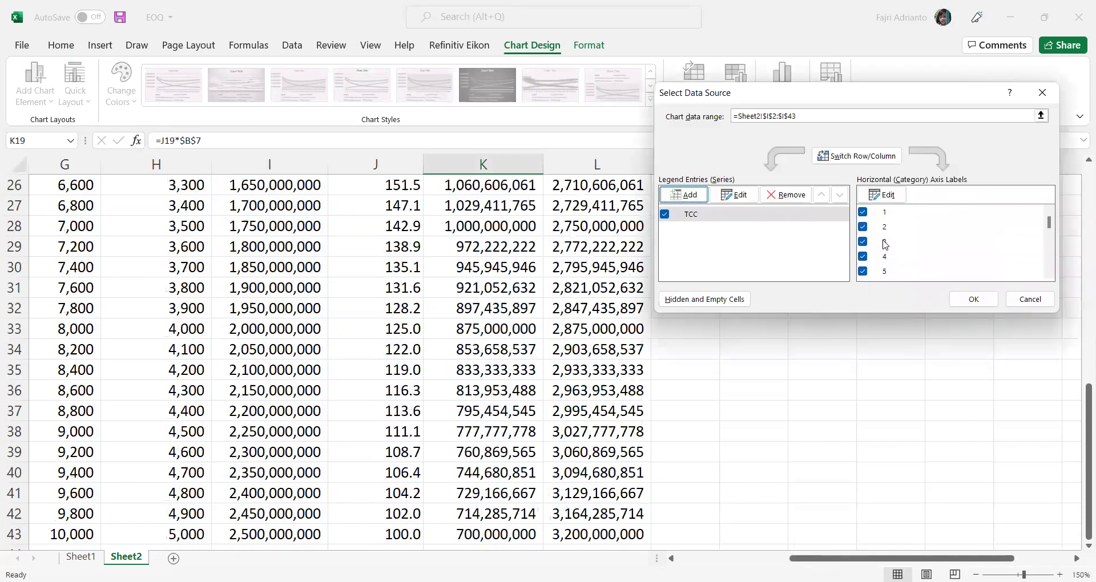
Step: Add a chart series named TRC with the total ordering costs in Sheet2 K2:K43 as its values
click(695, 200)
text(TRC)
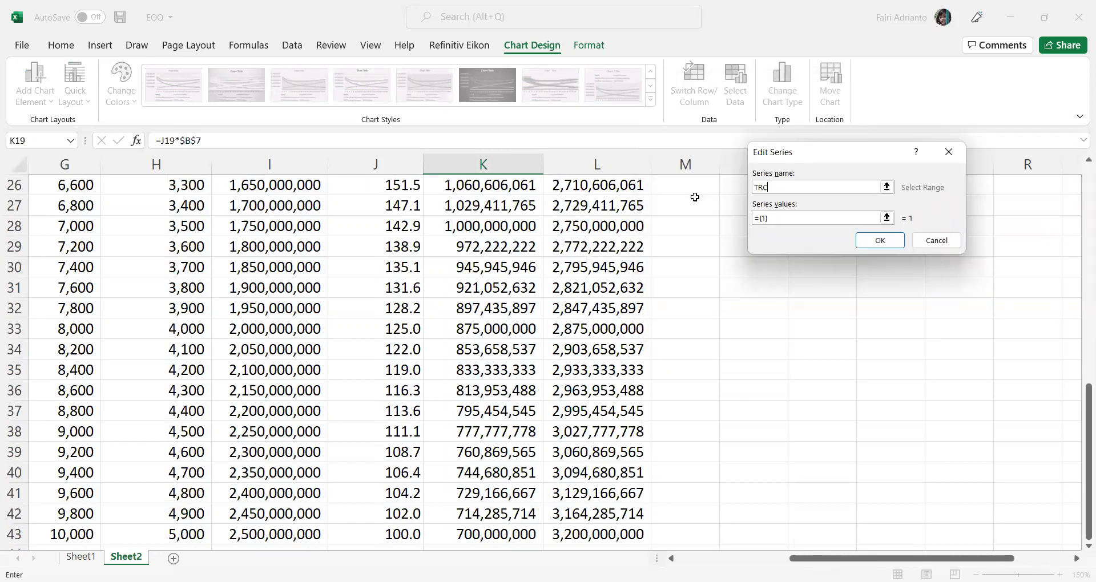
click(886, 216)
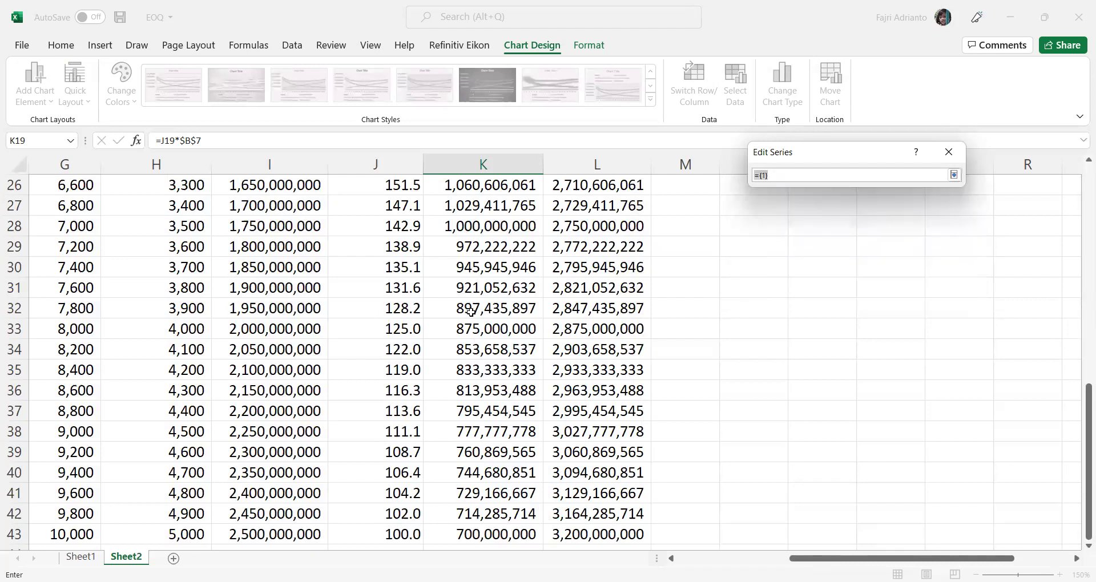
click(469, 251)
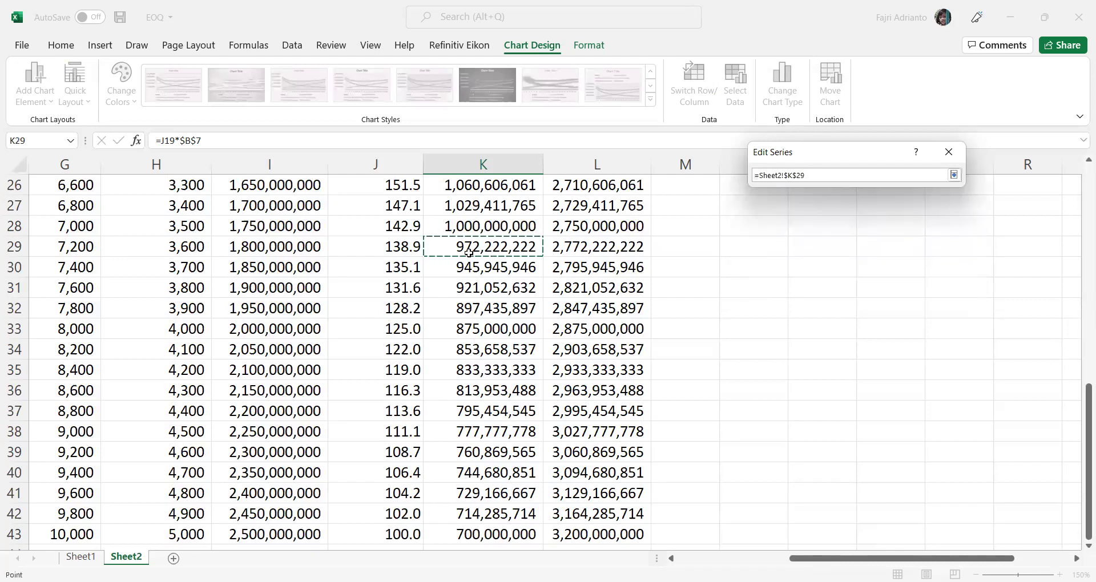
drag(1081, 391, 1079, 176)
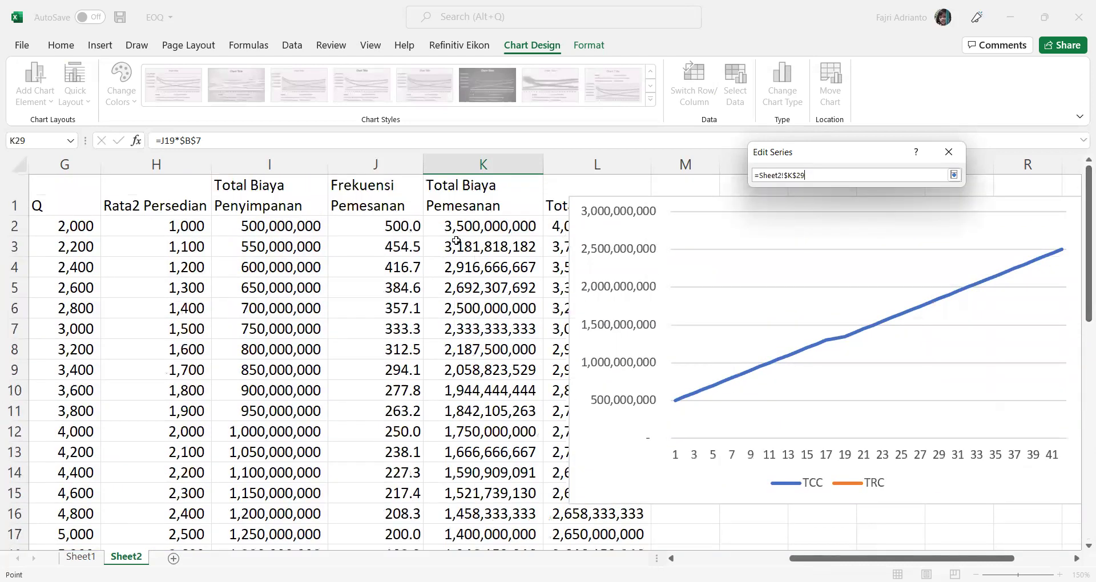
click(479, 229)
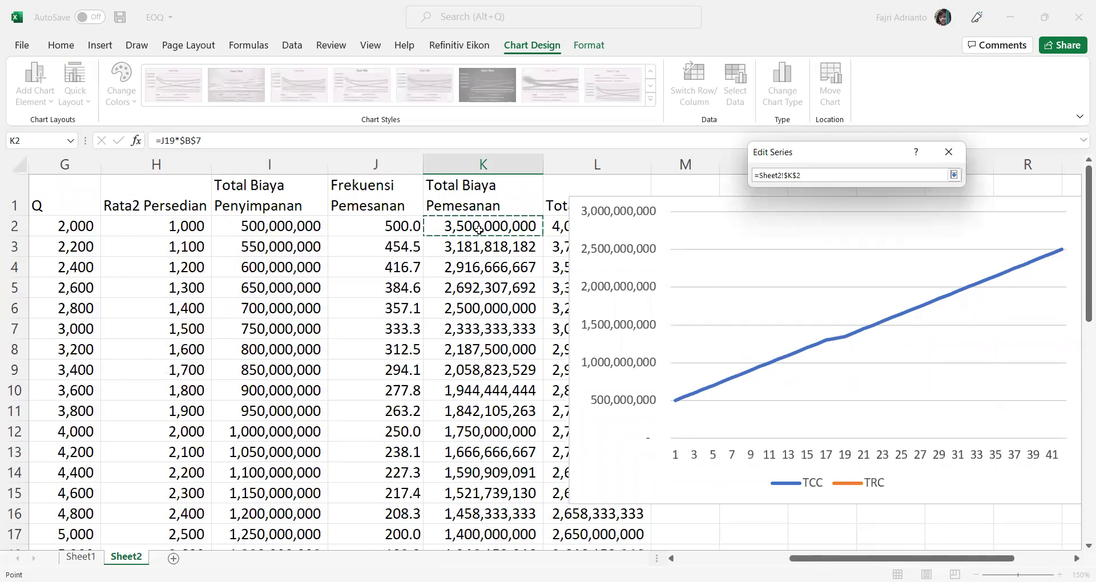
key(ctrl+shift+Down)
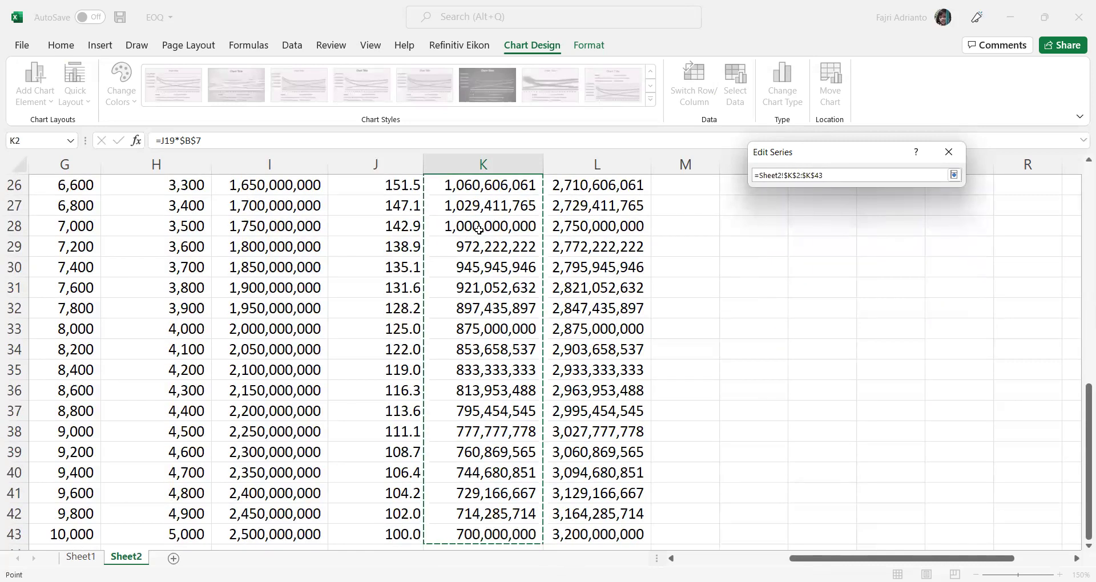
click(889, 247)
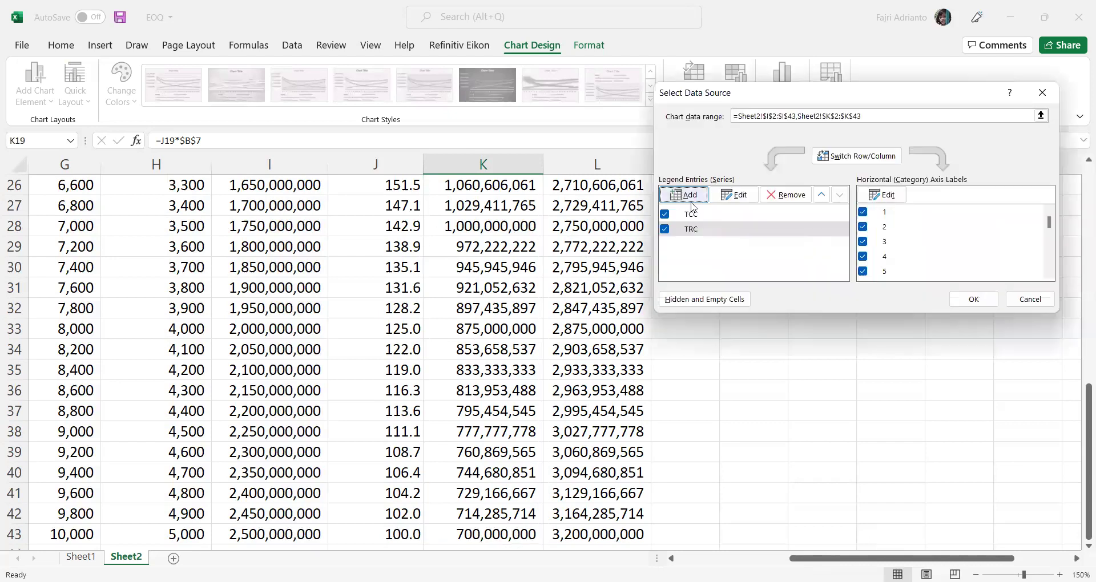
Step: Add a chart series named TC with the total costs in Sheet2 L2:L43 as its values
click(690, 196)
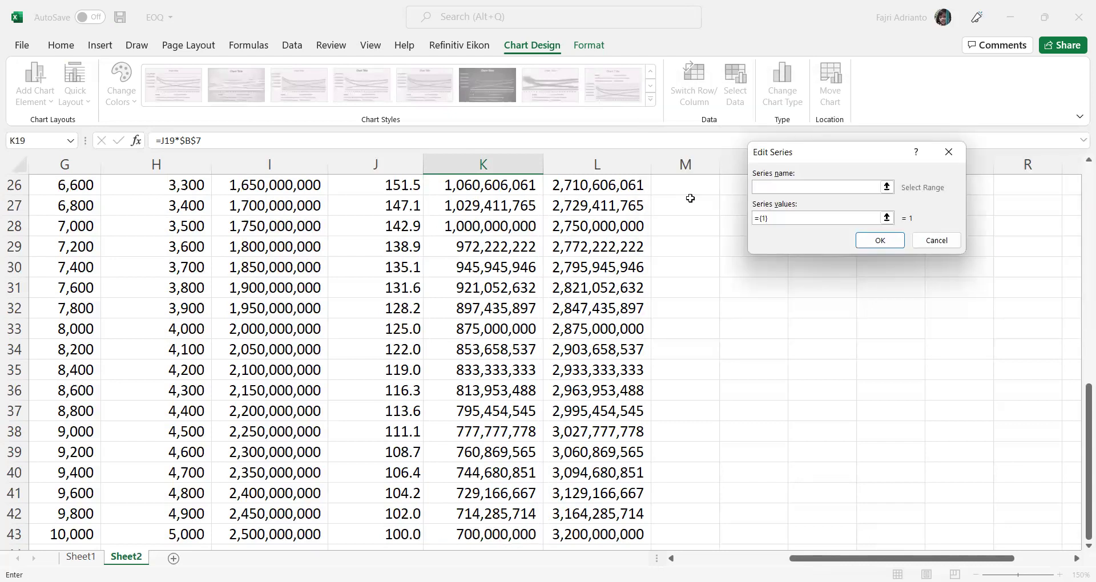
text(TC)
click(887, 218)
drag(1088, 397, 1079, 166)
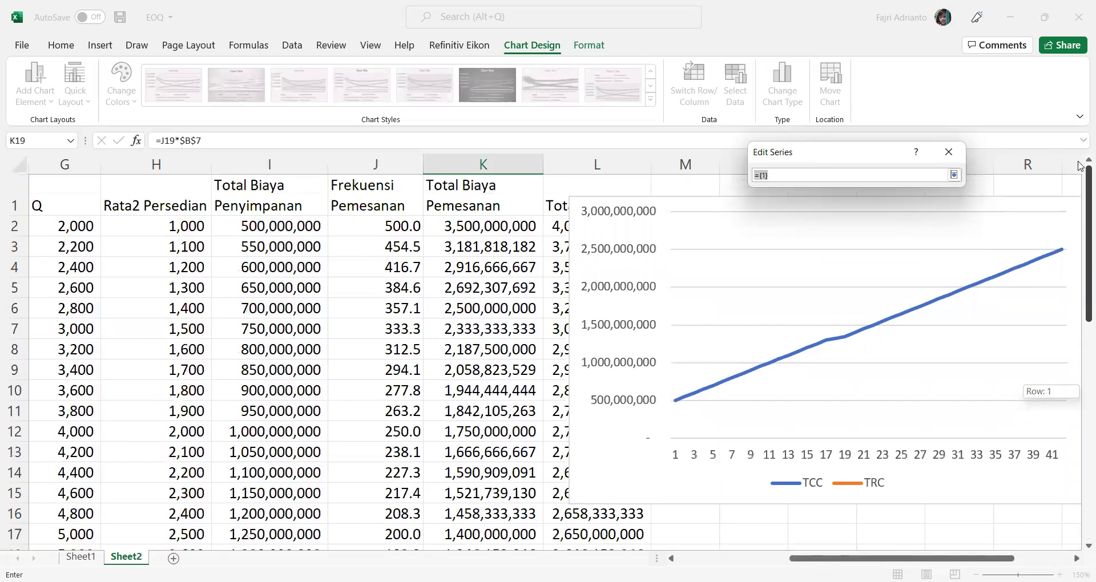
click(557, 227)
key(ctrl+shift+Down)
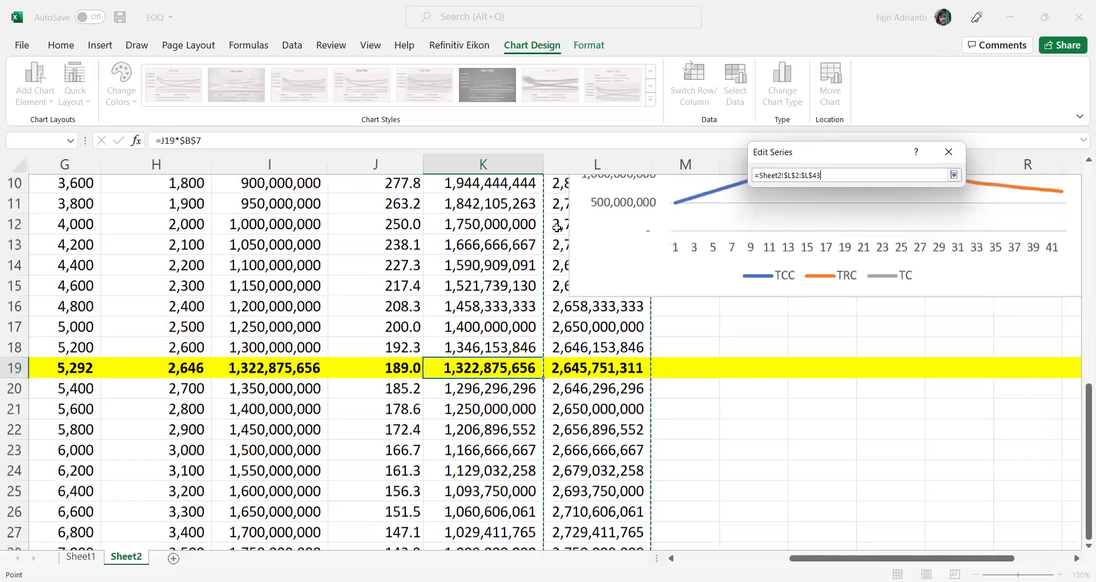
key(Return)
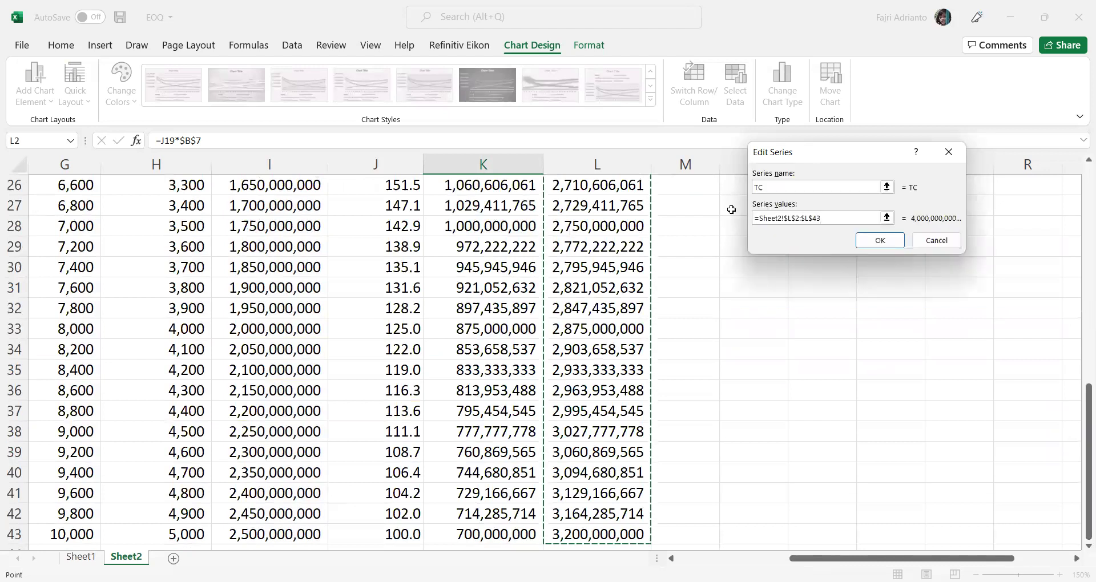
click(891, 241)
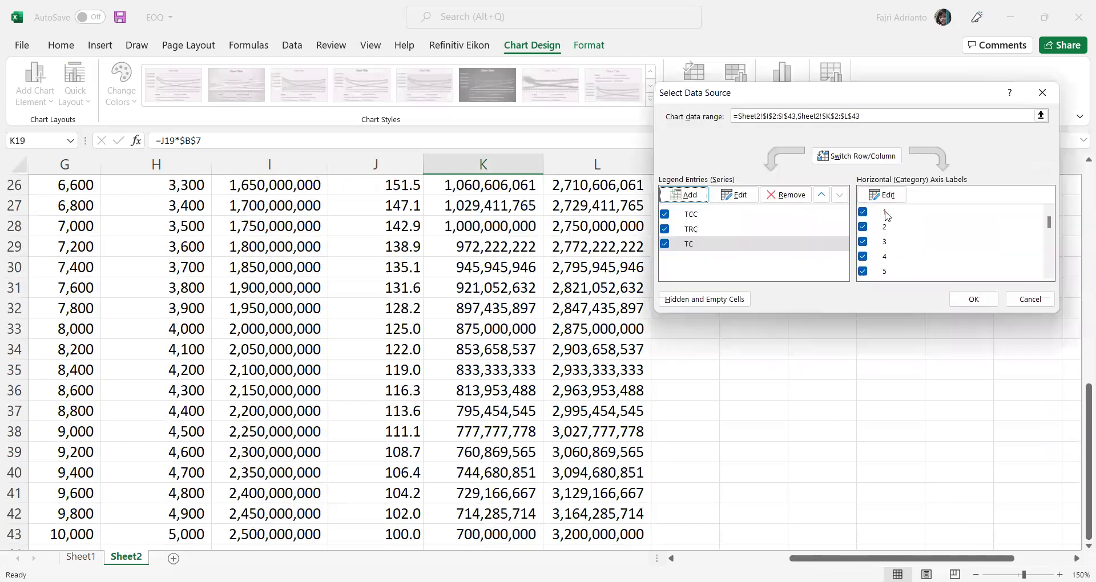
Step: Set the chart's horizontal axis labels to the Q values in Sheet2 G2:G43 and apply the data source changes
click(882, 194)
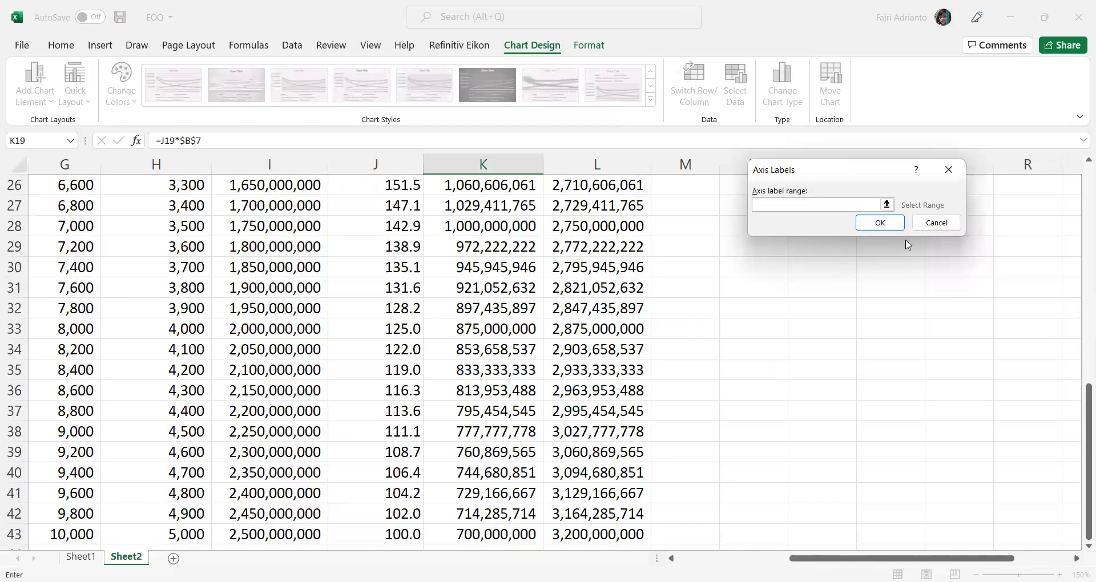
drag(1079, 399, 1080, 117)
click(63, 227)
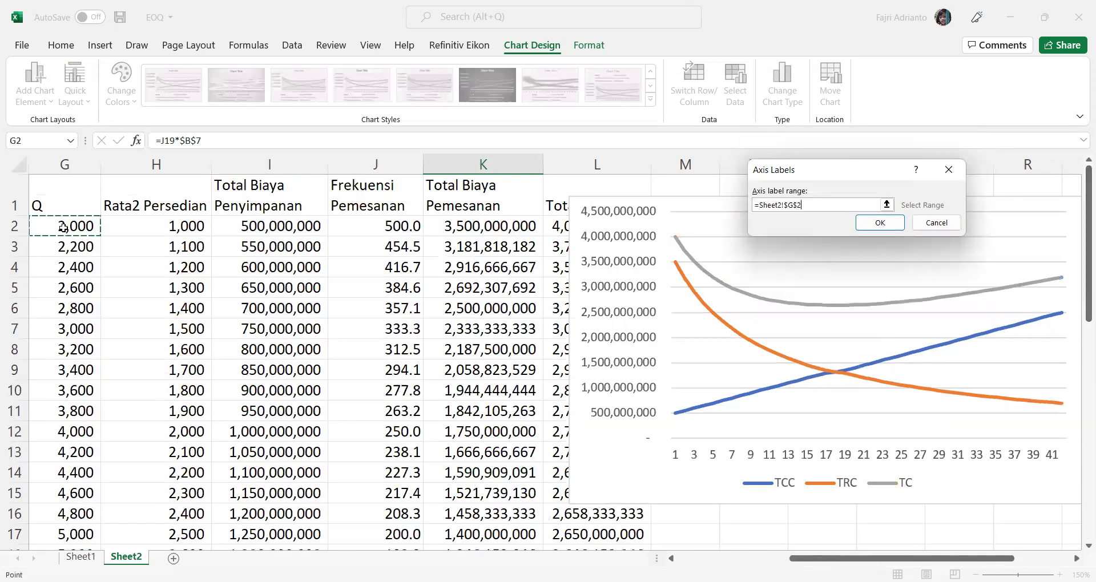
key(ctrl+shift+Down)
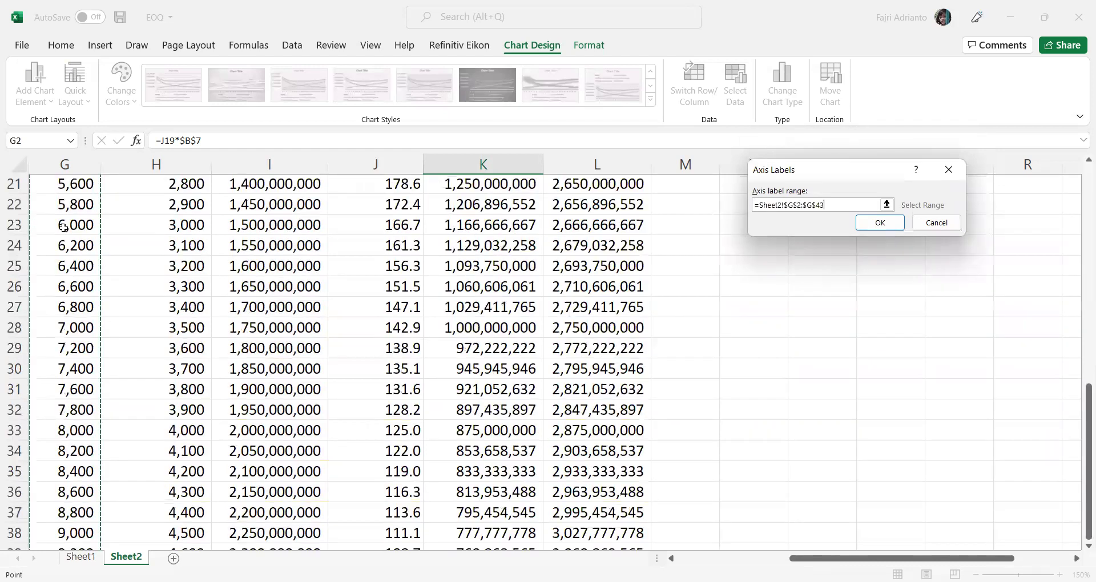
key(Return)
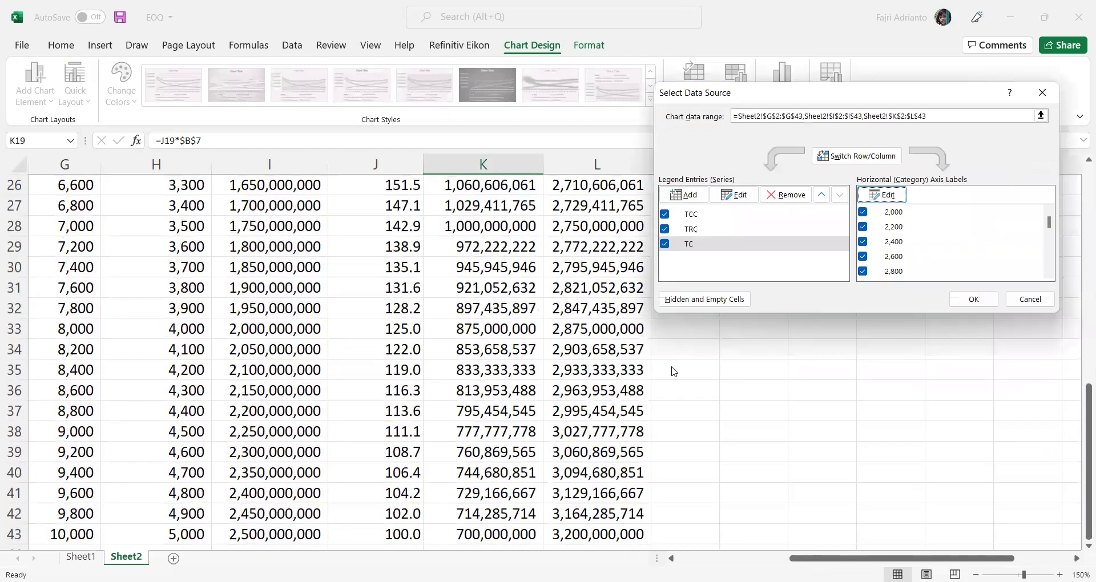
click(974, 301)
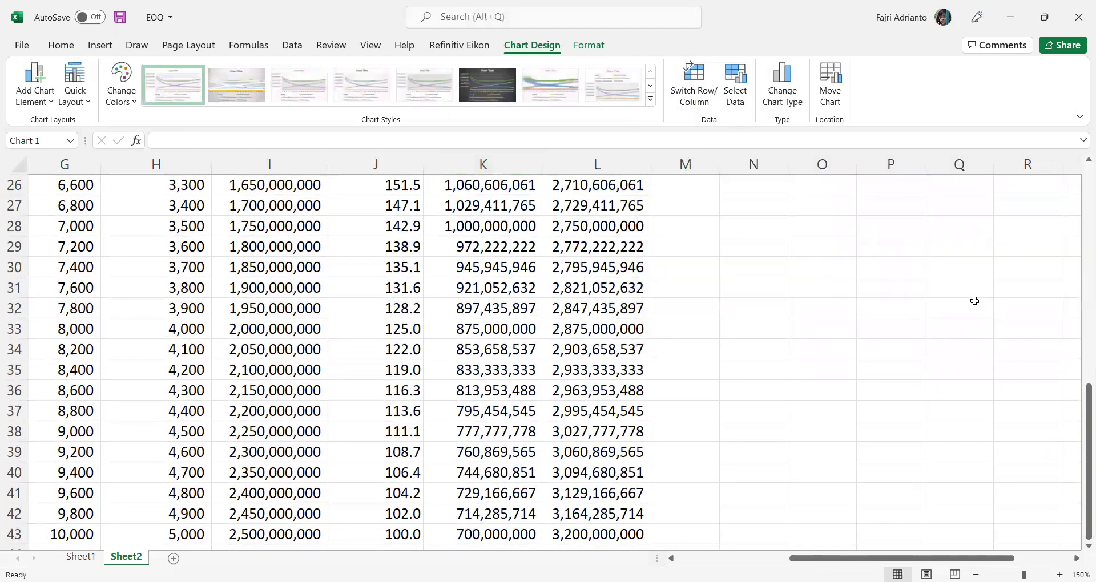
Step: Examine the finished line chart, checking the TCC and TRC intersection, the TC curve's low point and individual points along the cost lines
drag(1080, 404, 1079, 184)
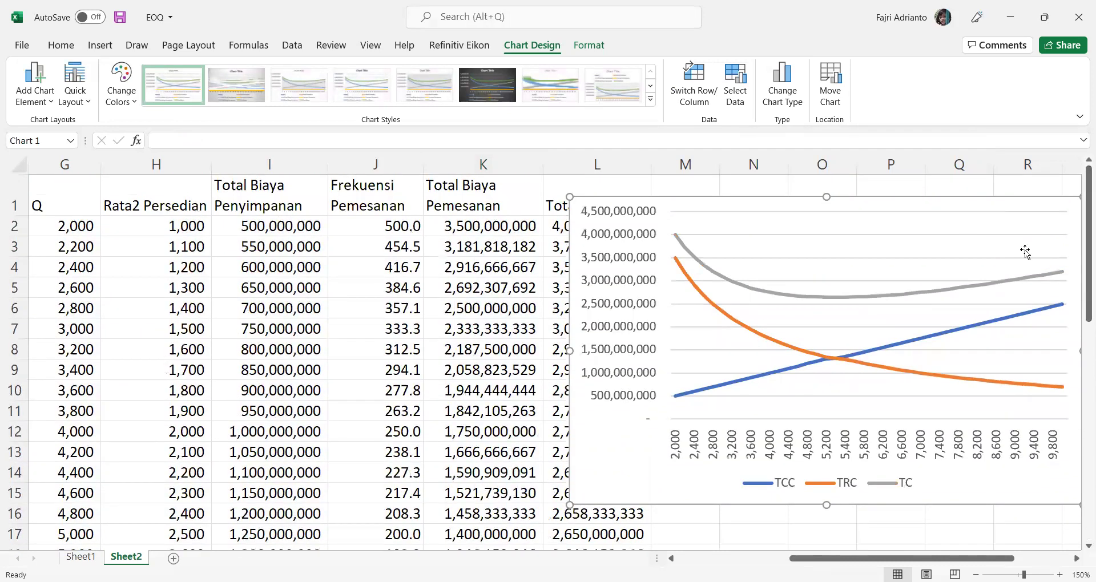
drag(902, 558, 921, 558)
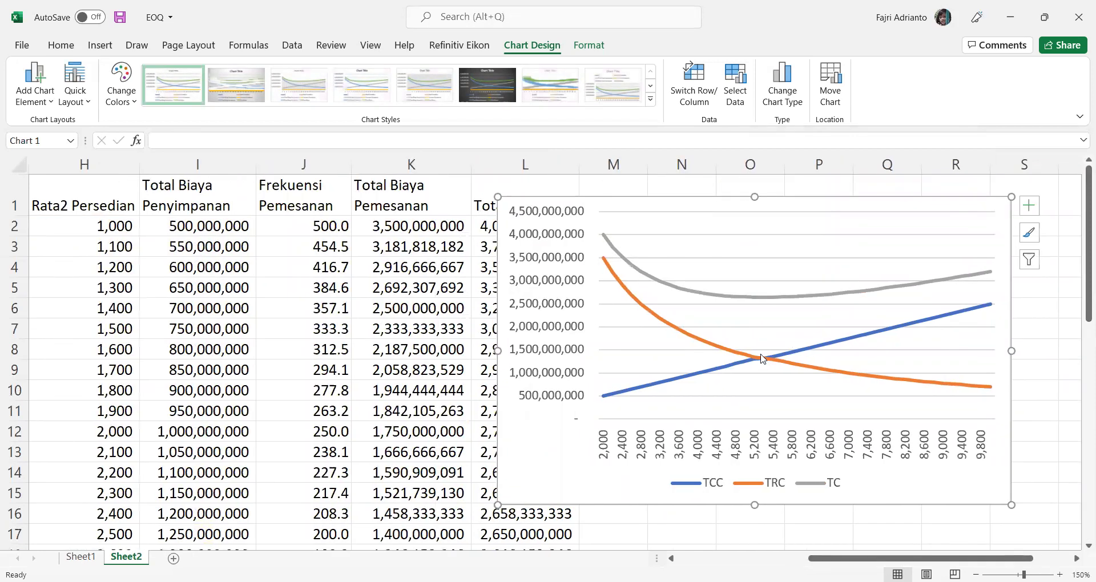
mouse_move(760, 358)
mouse_move(757, 299)
mouse_move(818, 349)
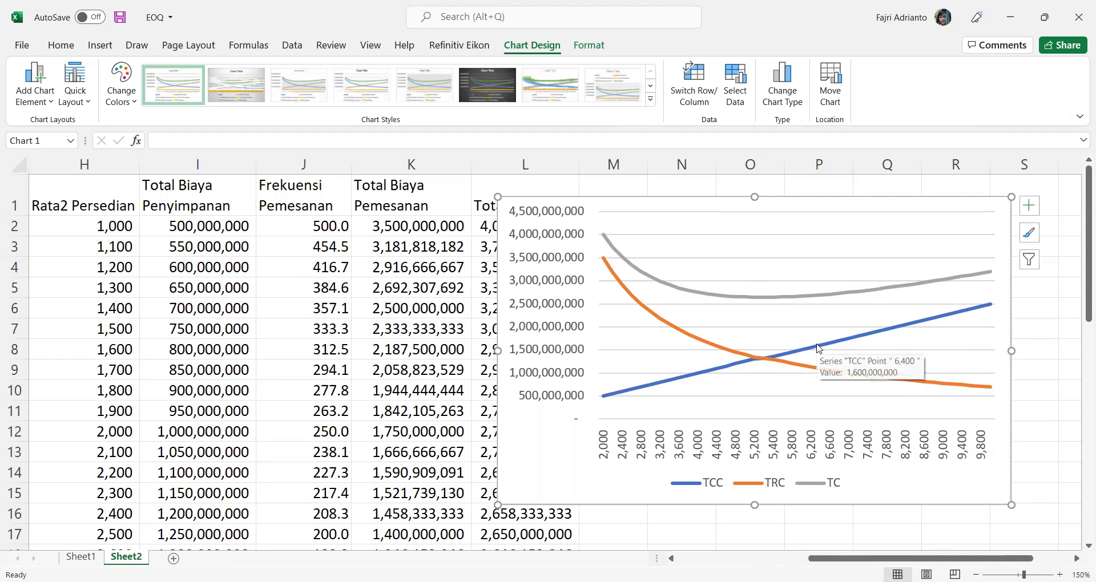
mouse_move(851, 373)
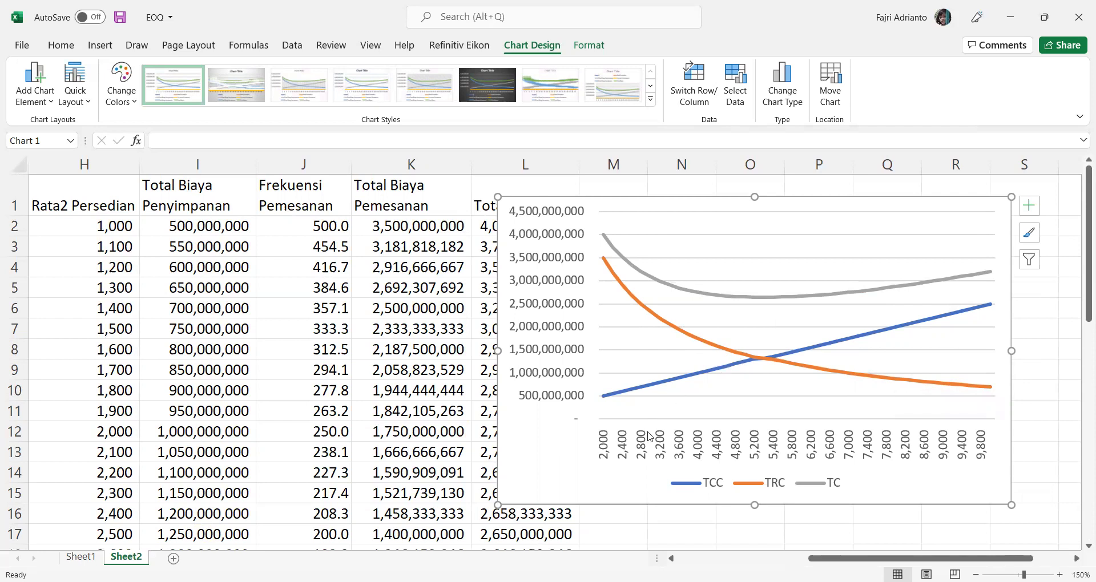
mouse_move(664, 382)
mouse_move(650, 320)
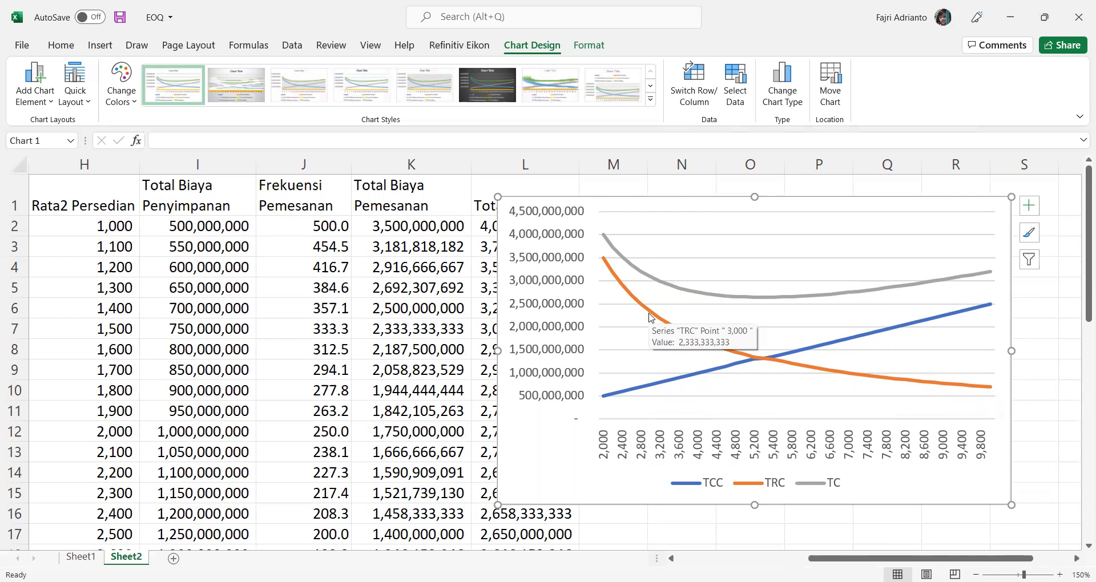